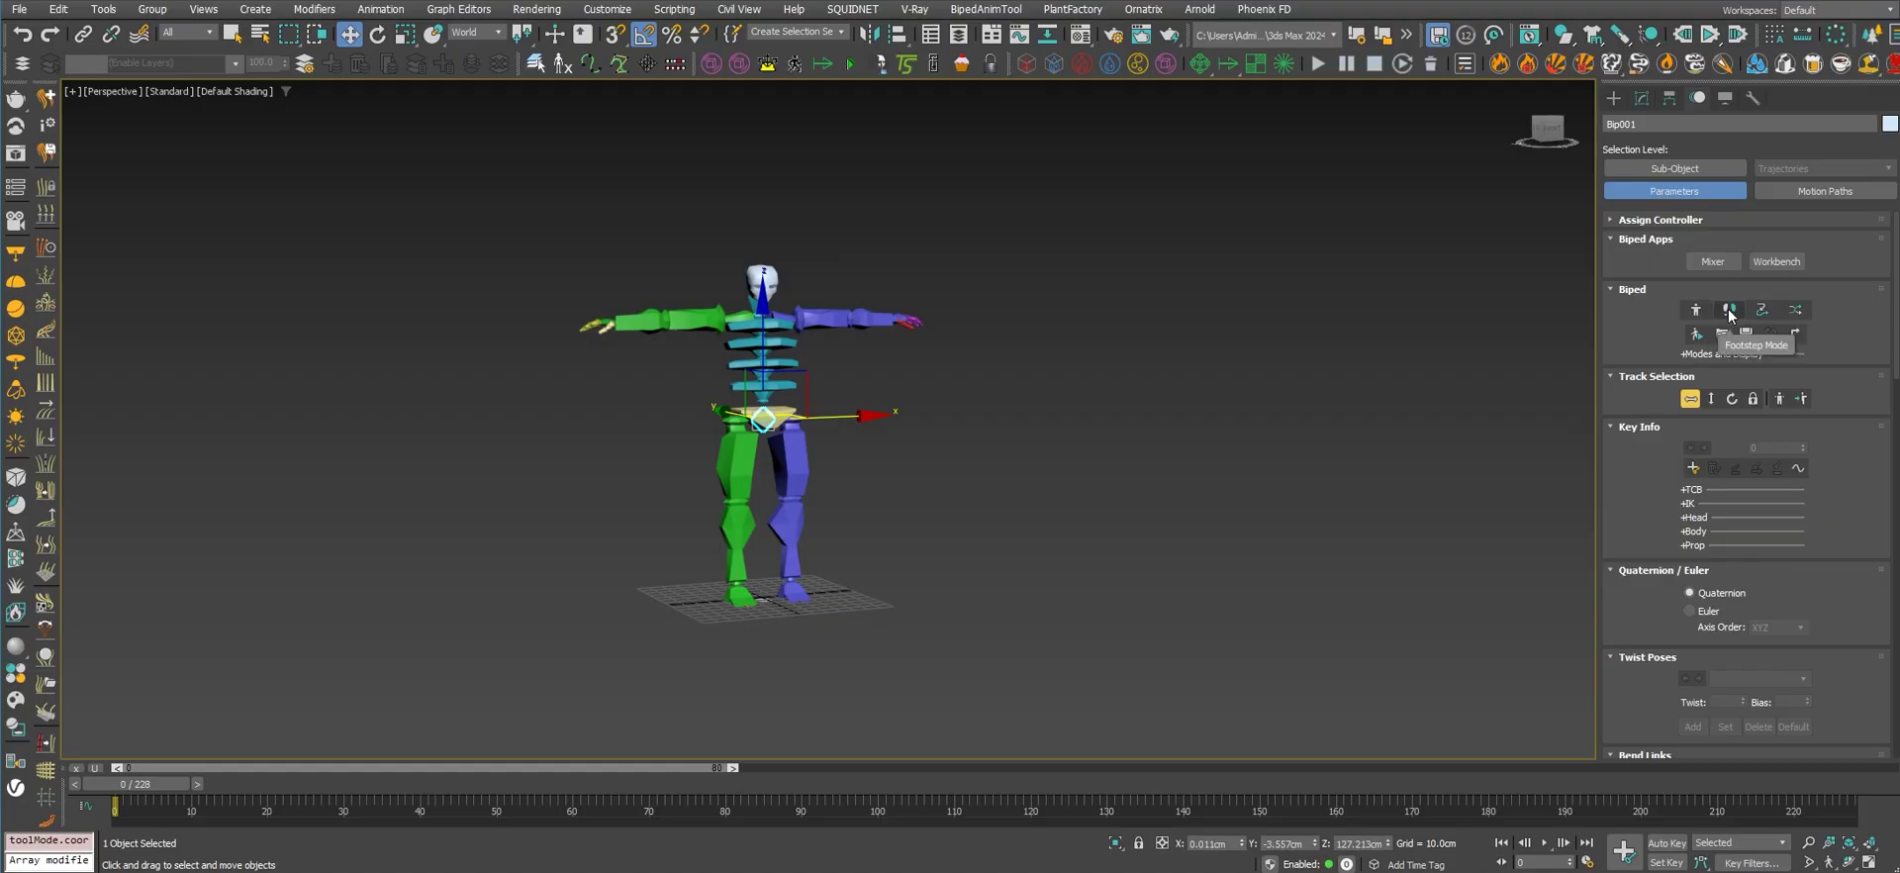
Step: Switch the biped in and out of Footstep Mode and examine its footstep creation and operation settings
{"action": "left_click", "coordinate": [1727, 315]}
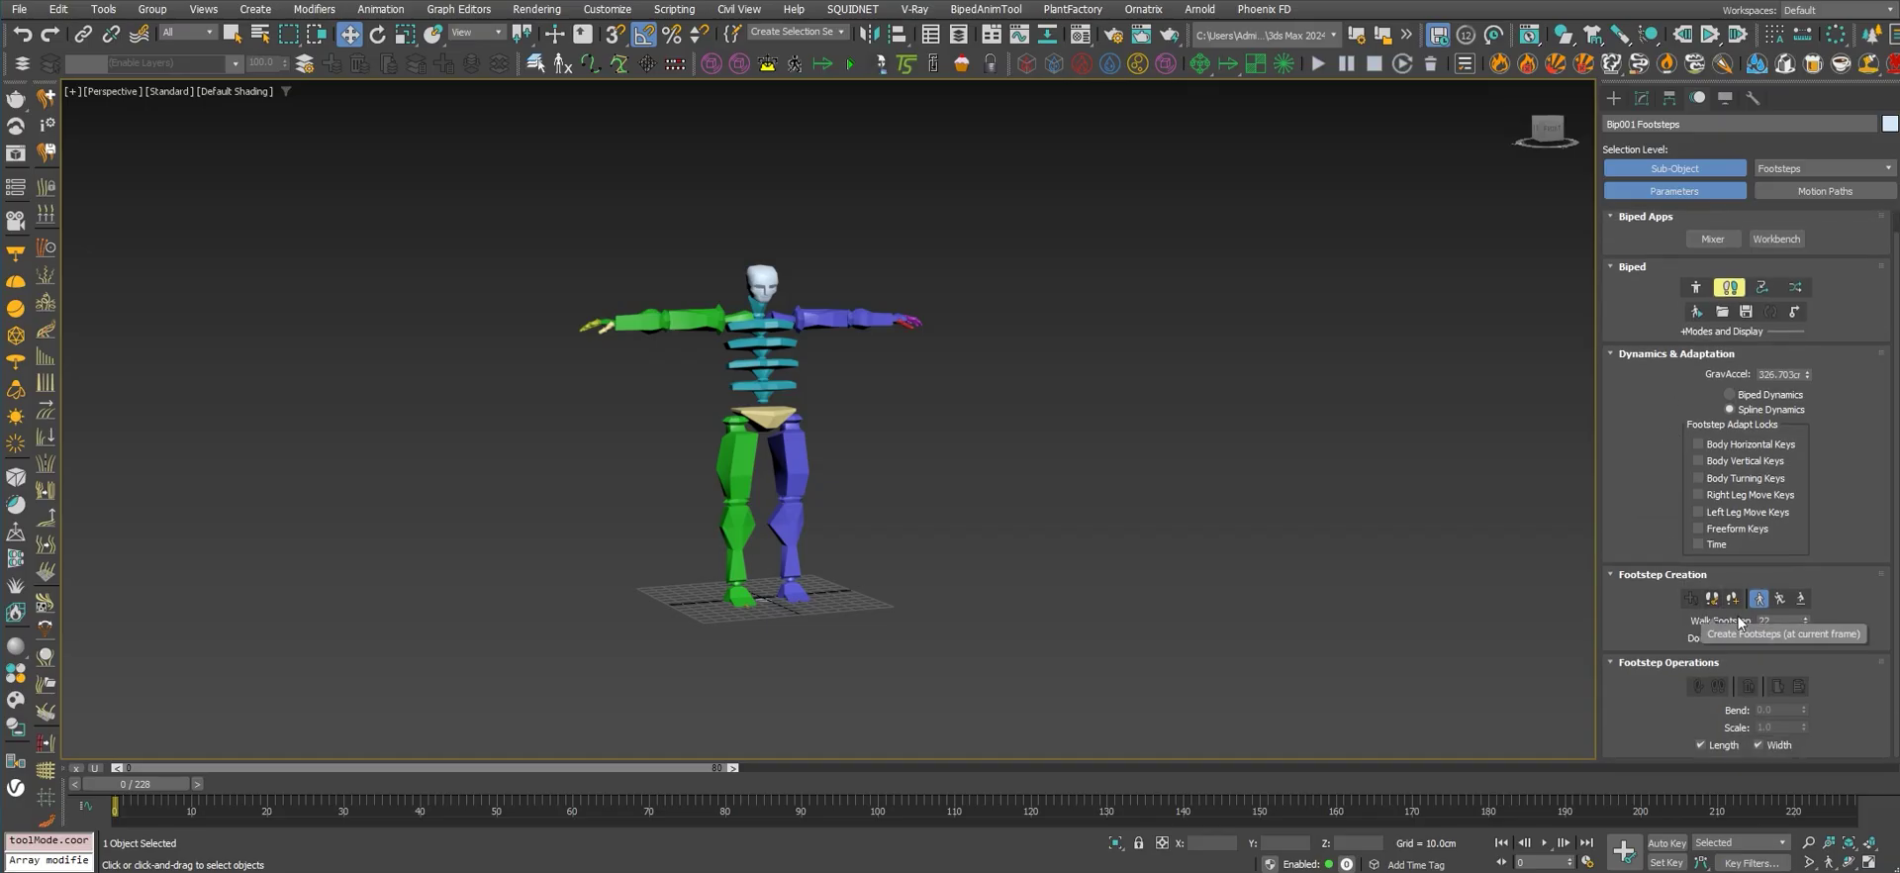
{"action": "left_click_drag", "start_coordinate": [1654, 414], "coordinate": [1656, 431]}
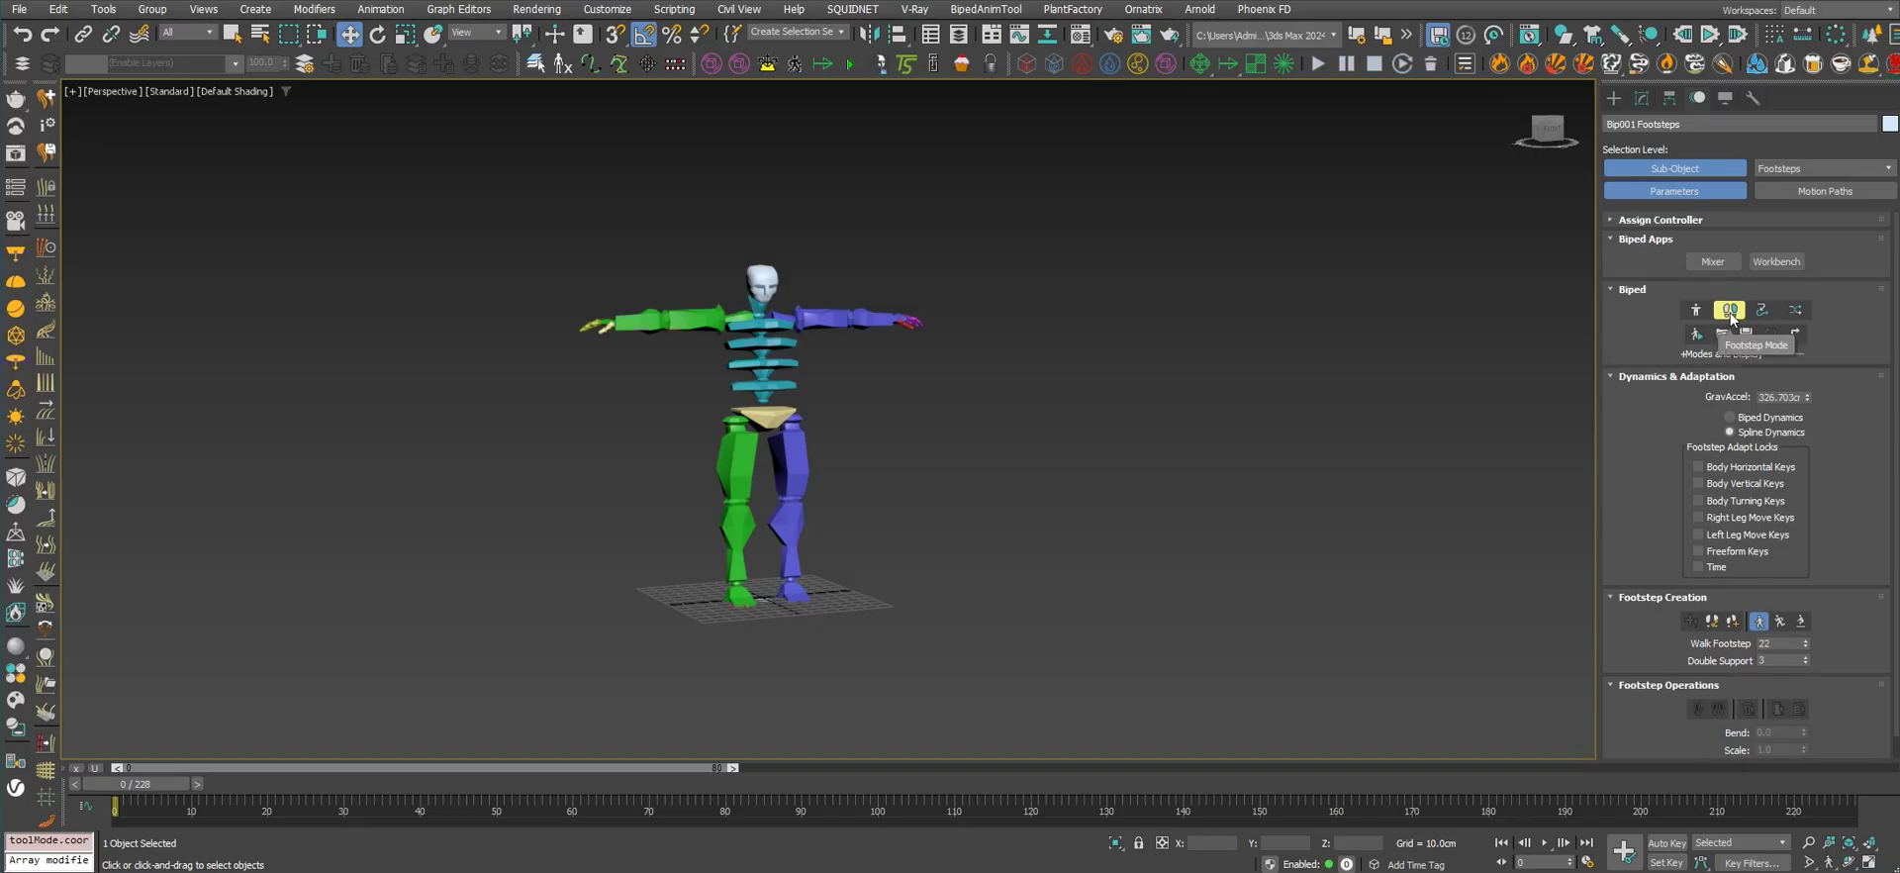
{"action": "left_click", "coordinate": [1730, 310]}
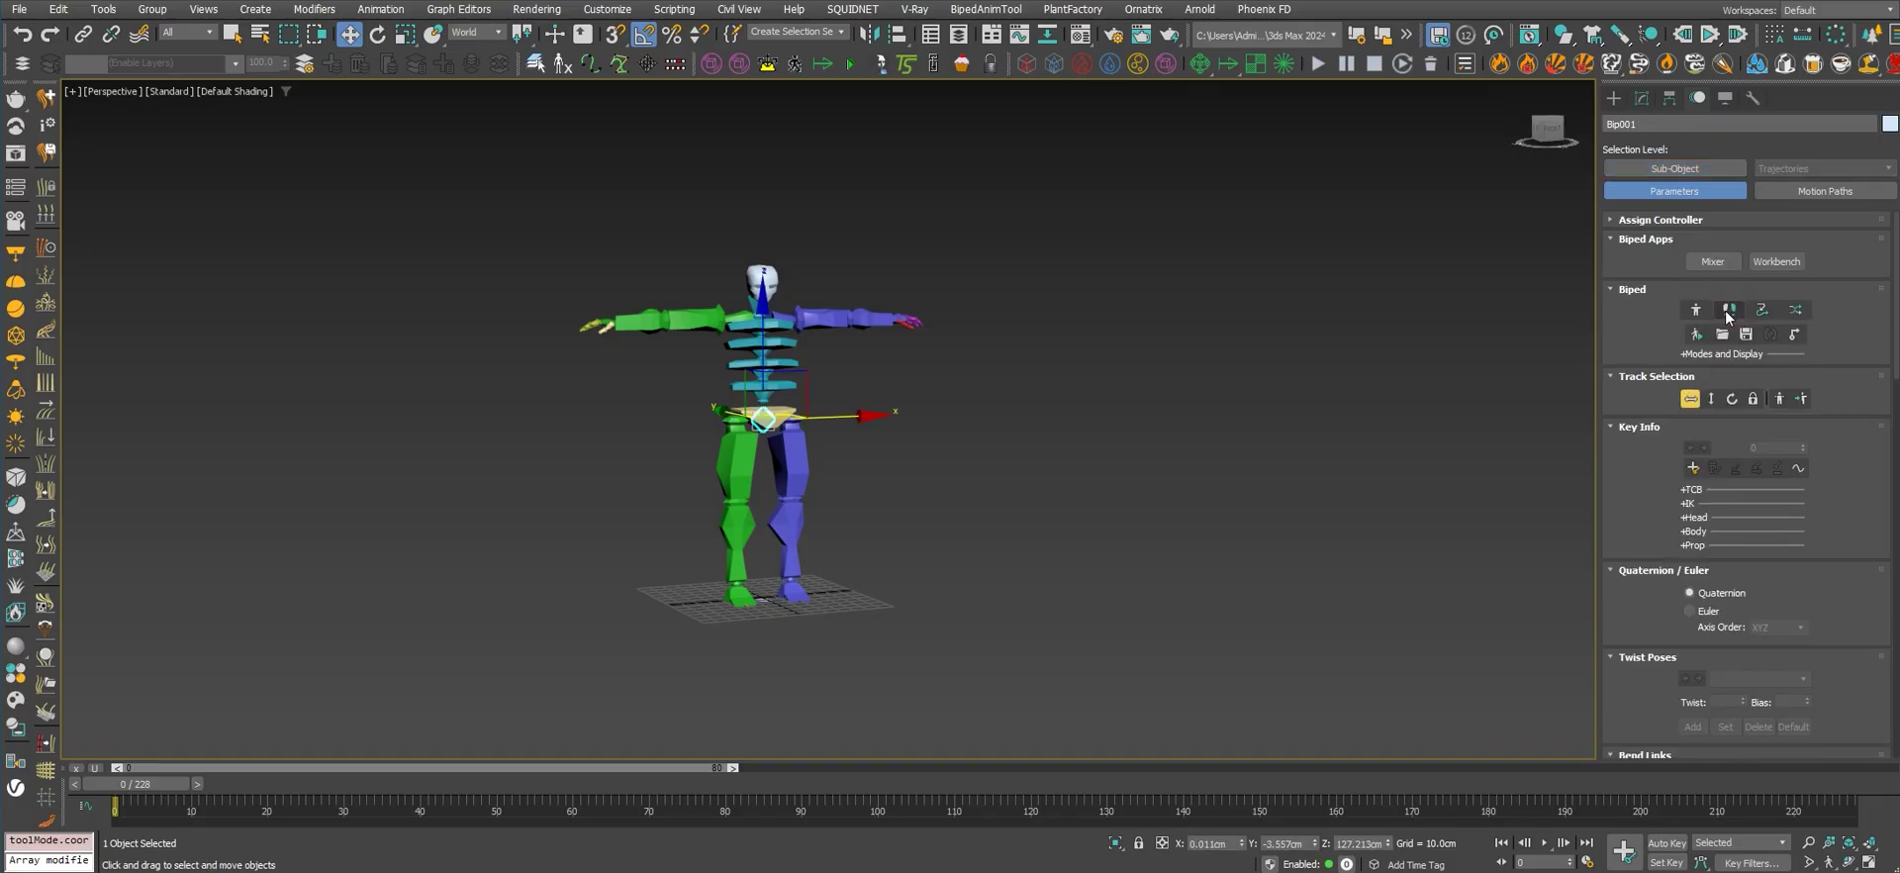
{"action": "left_click", "coordinate": [1726, 315]}
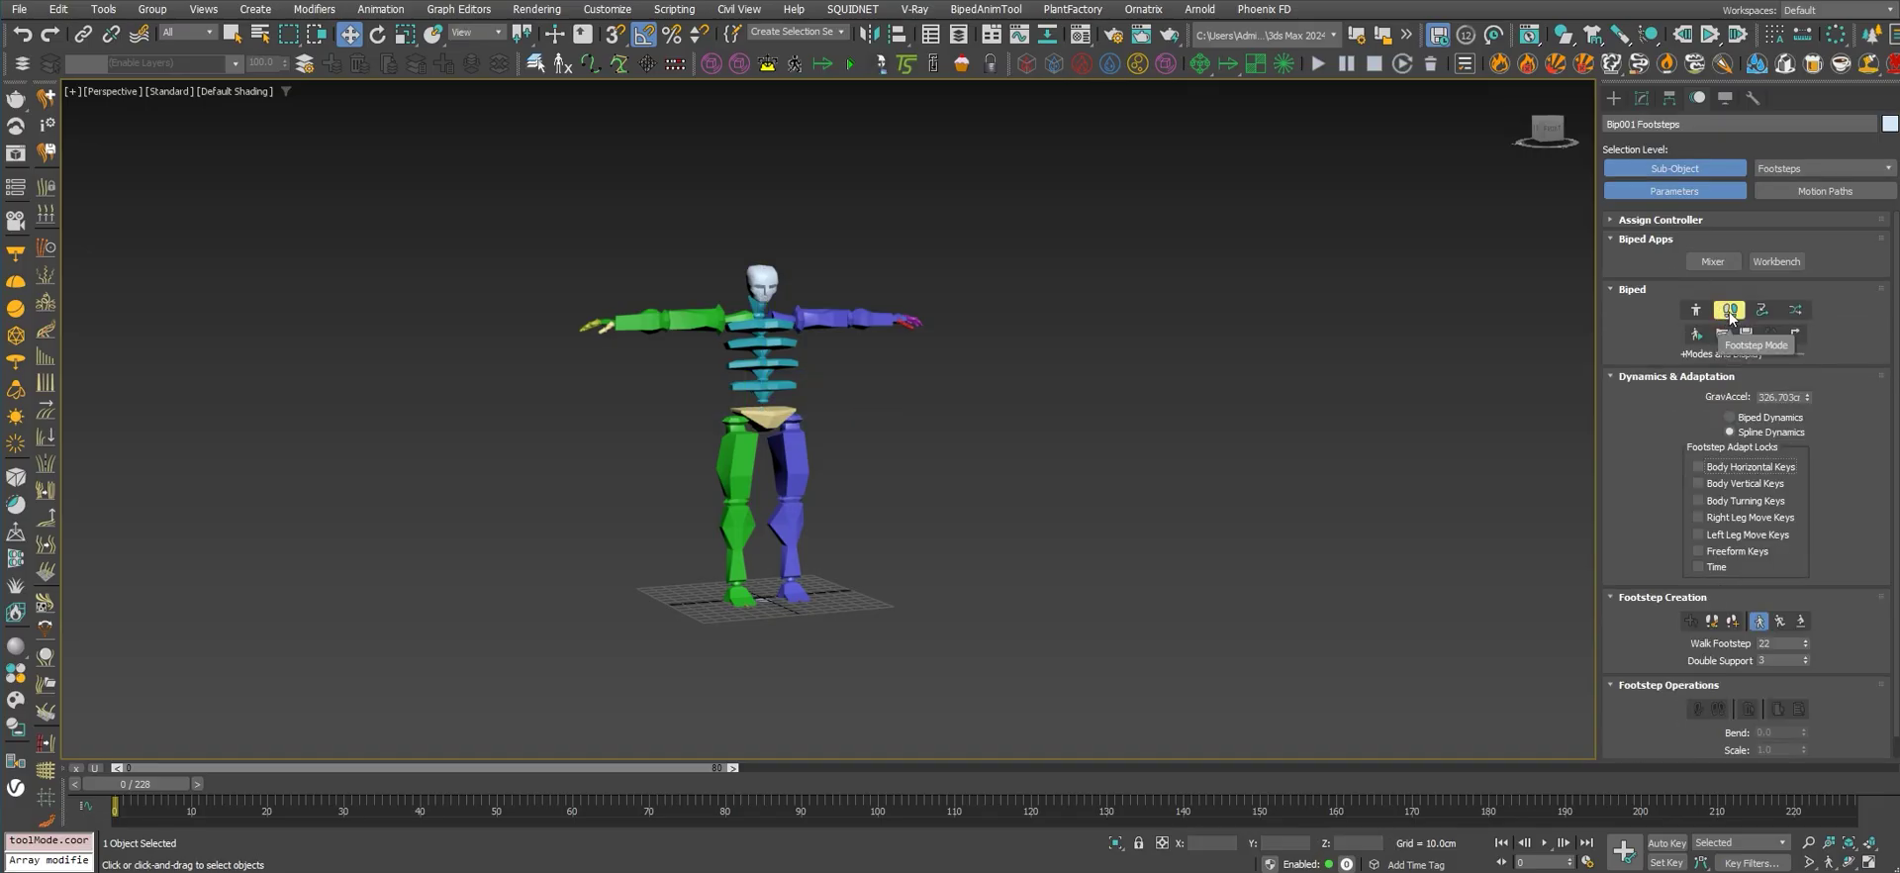
{"action": "left_click", "coordinate": [1724, 317]}
{"action": "left_click", "coordinate": [1724, 315]}
{"action": "scroll", "coordinate": [1723, 572], "scroll_direction": "down", "scroll_amount": 1}
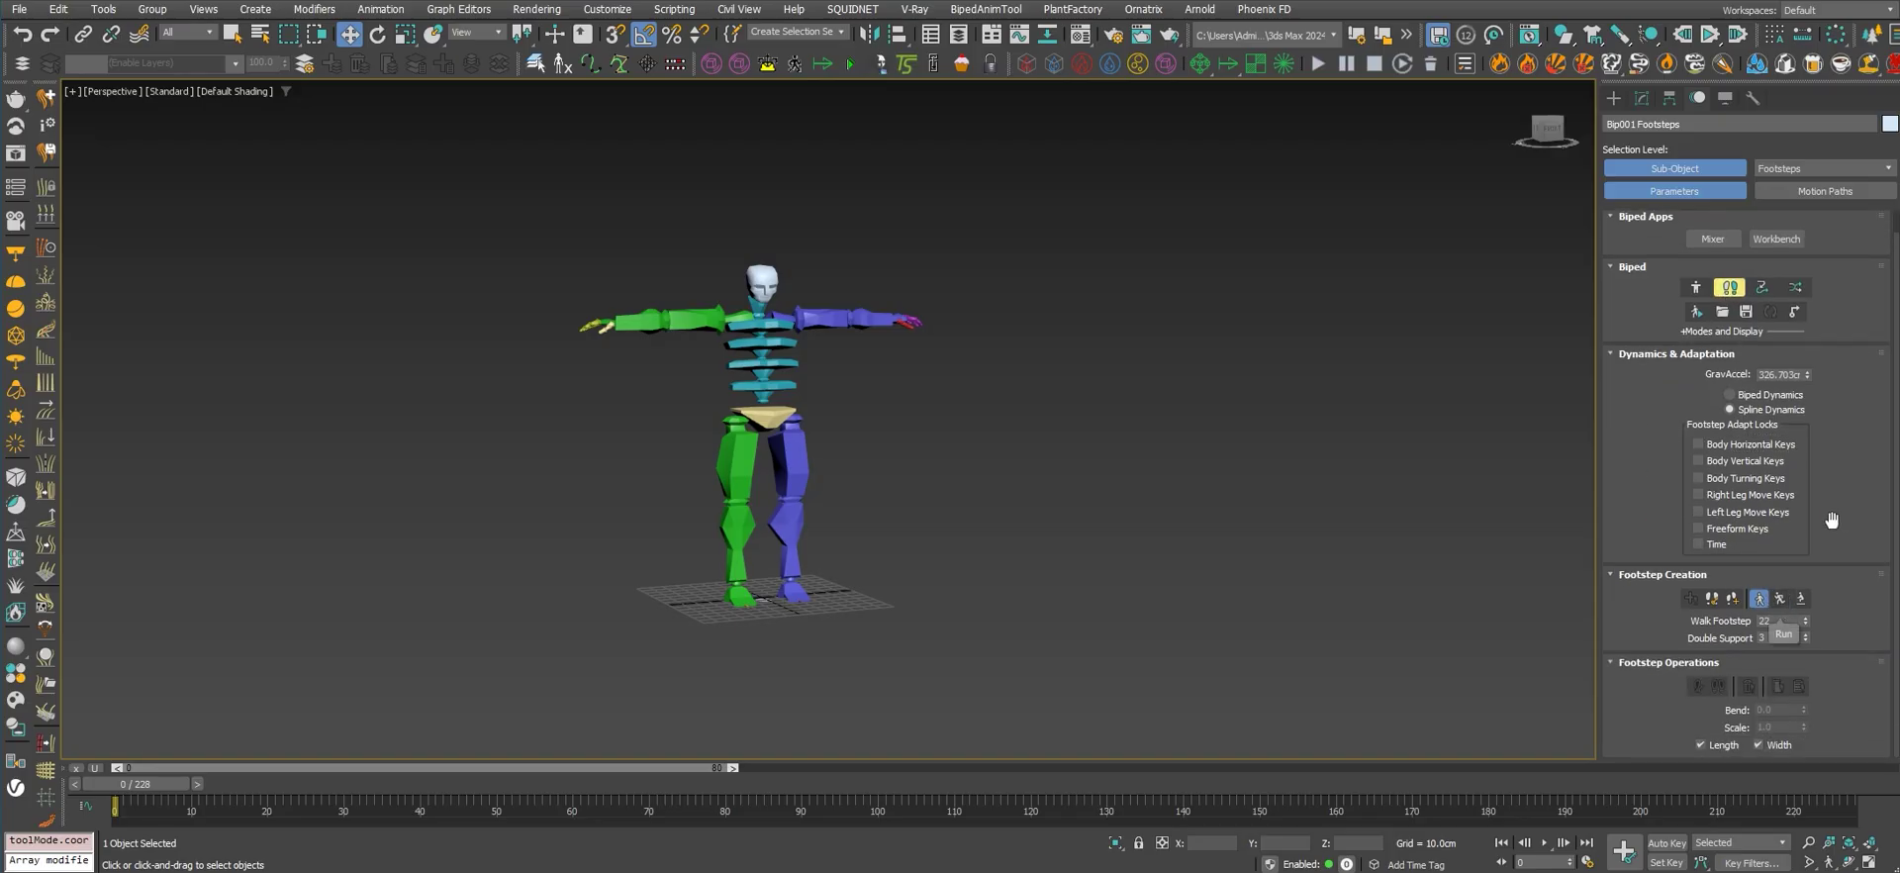
{"action": "scroll", "coordinate": [1835, 450], "scroll_direction": "up", "scroll_amount": 1}
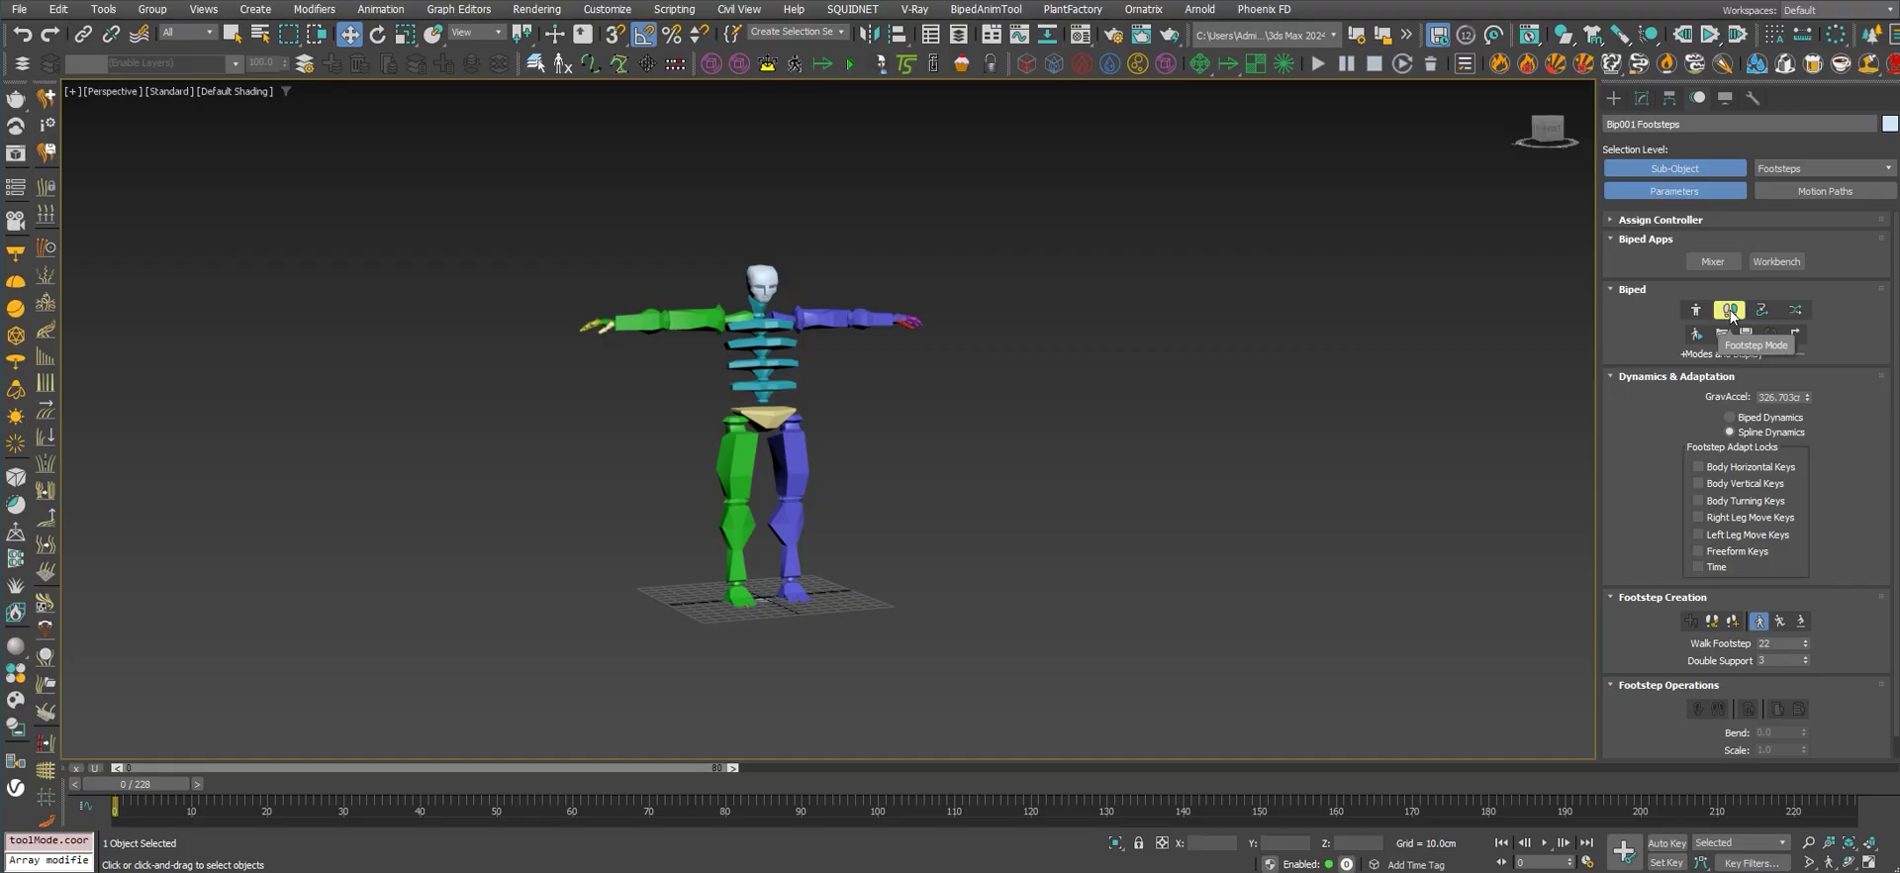
{"action": "left_click", "coordinate": [1729, 310]}
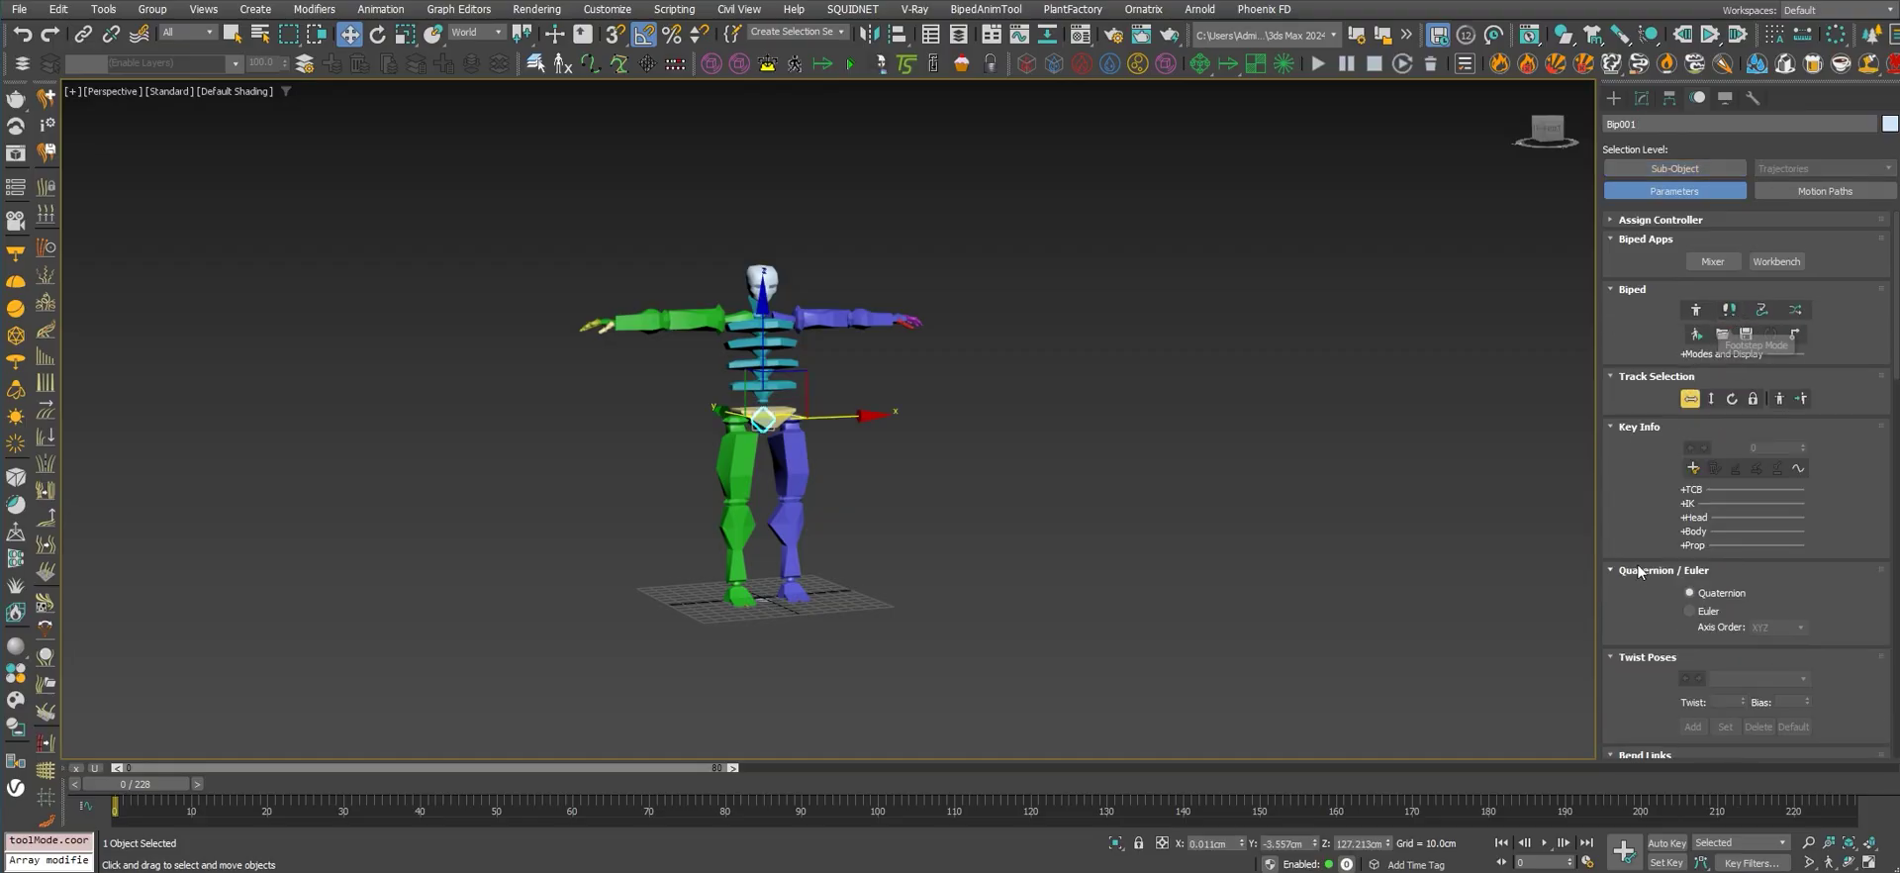
Step: Load the motion capture file testmocap.bip from the Tutorial footsteps folder onto the biped
{"action": "scroll", "coordinate": [1655, 453], "scroll_direction": "down", "scroll_amount": 10}
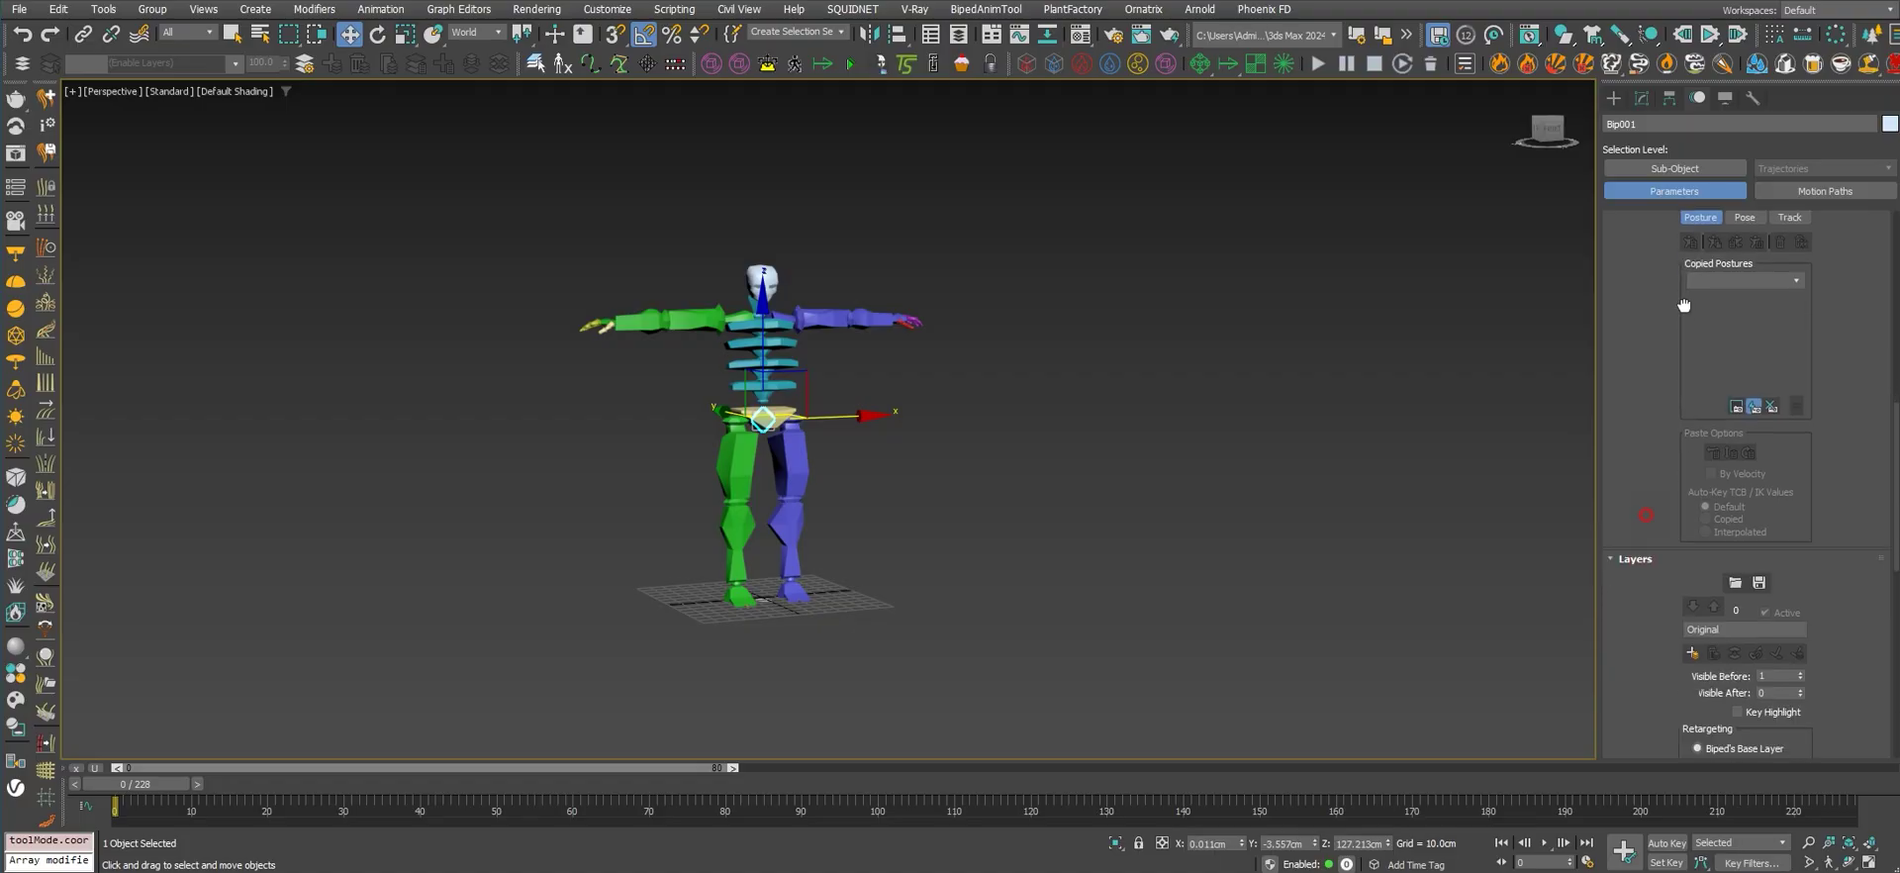
{"action": "scroll", "coordinate": [1660, 549], "scroll_direction": "down", "scroll_amount": 5}
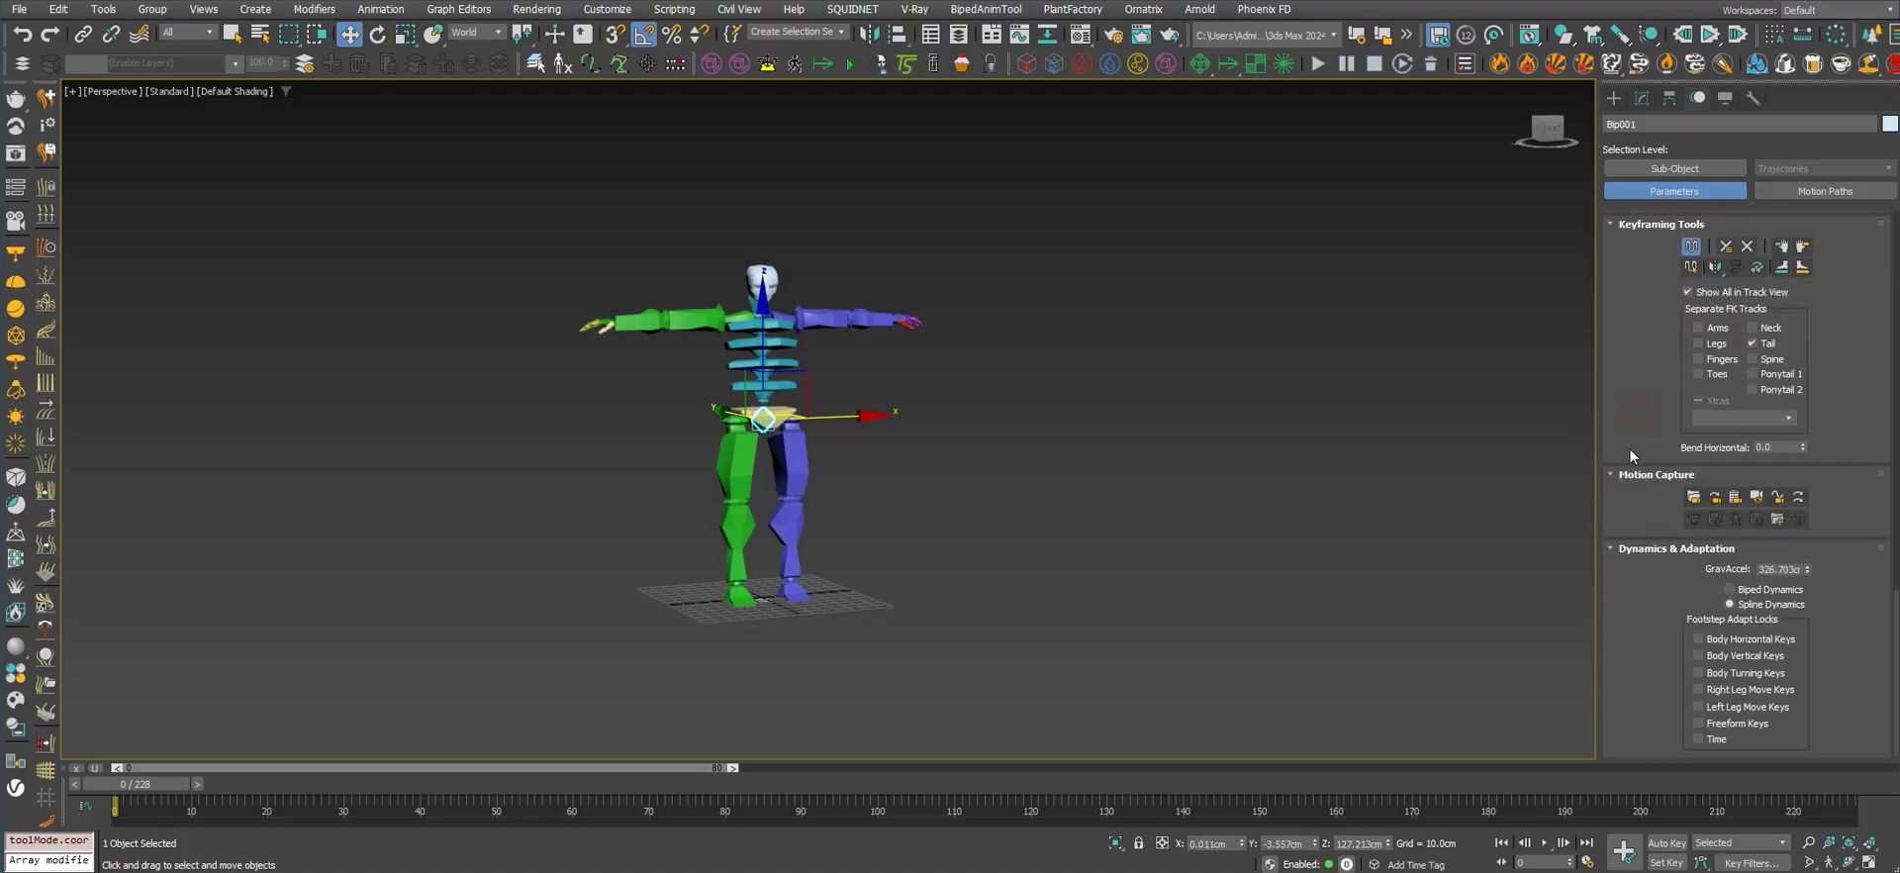
{"action": "left_click", "coordinate": [1694, 498]}
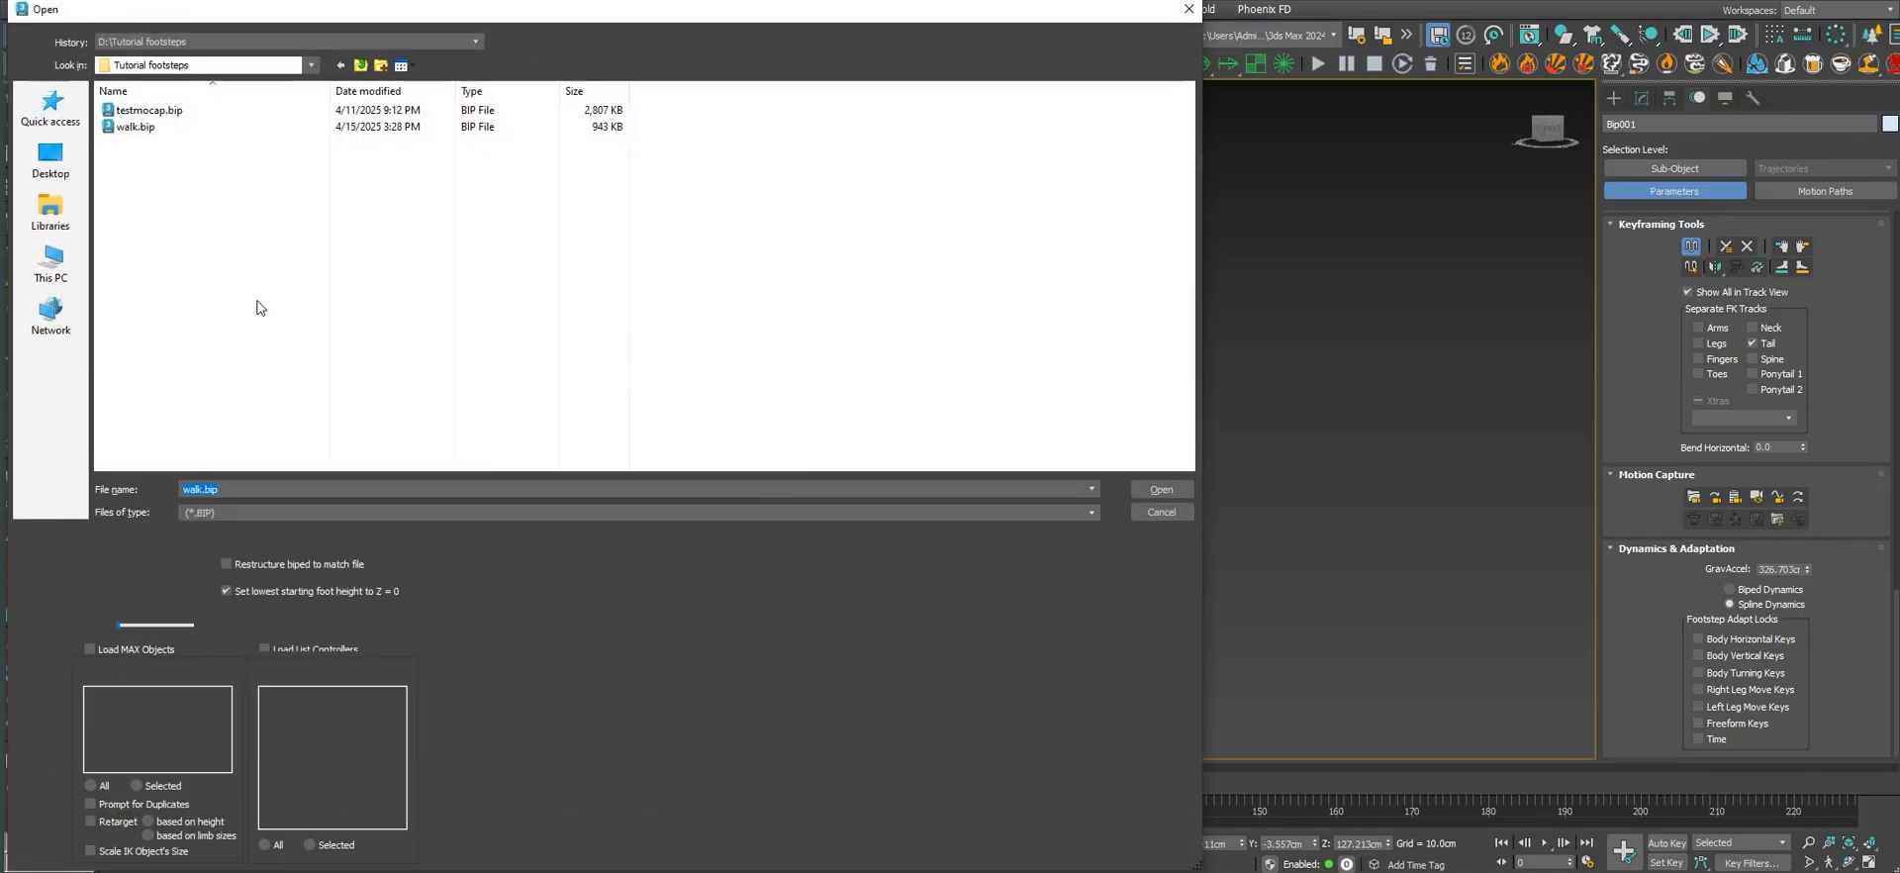
{"action": "left_click", "coordinate": [148, 110]}
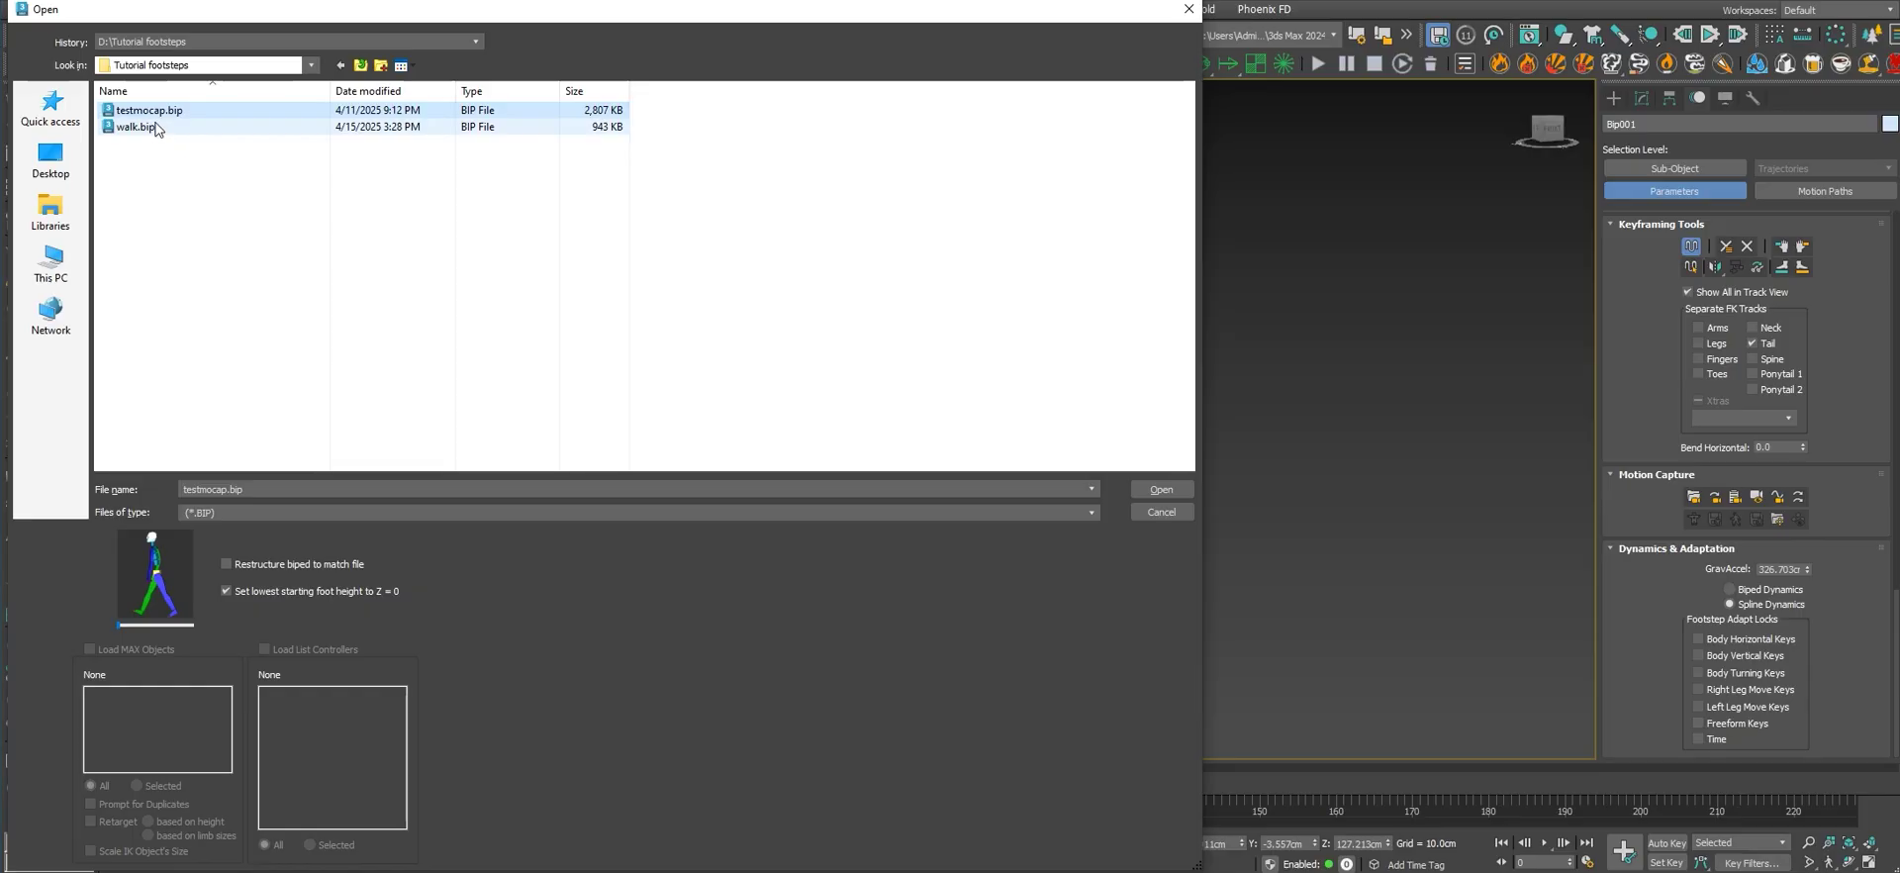
{"action": "double_click", "coordinate": [162, 114]}
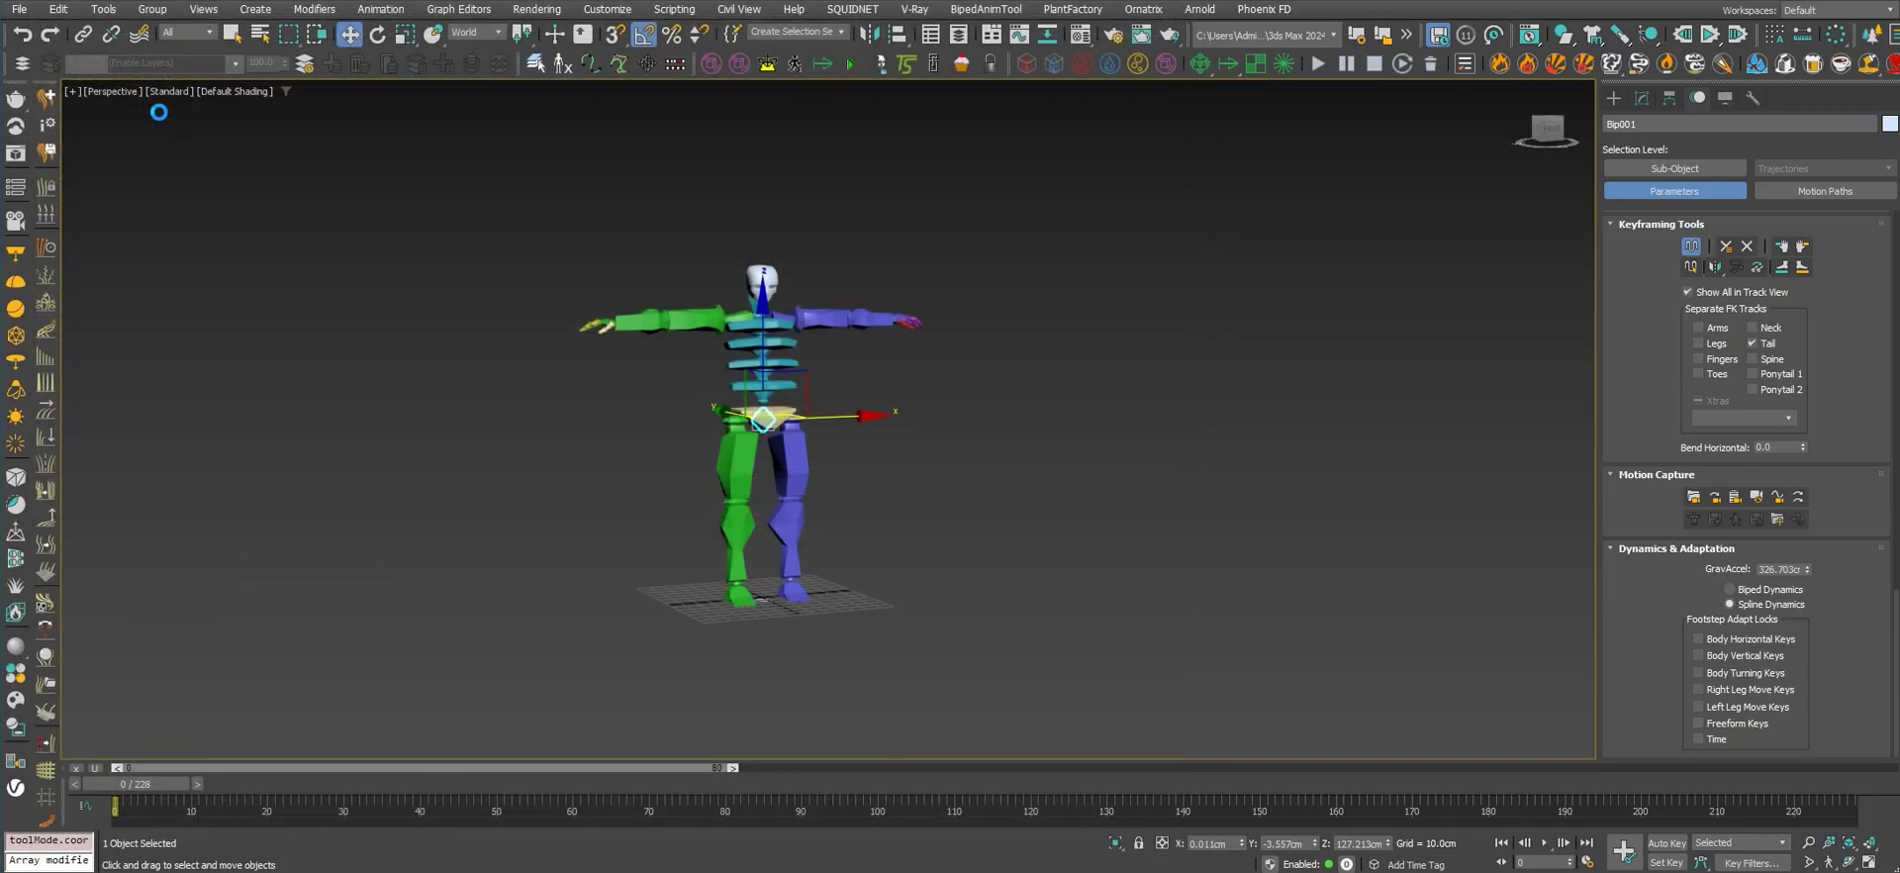
Step: Set Footstep Extraction to On in the motion capture conversion parameters
{"action": "left_click_drag", "start_coordinate": [512, 87], "coordinate": [1191, 144]}
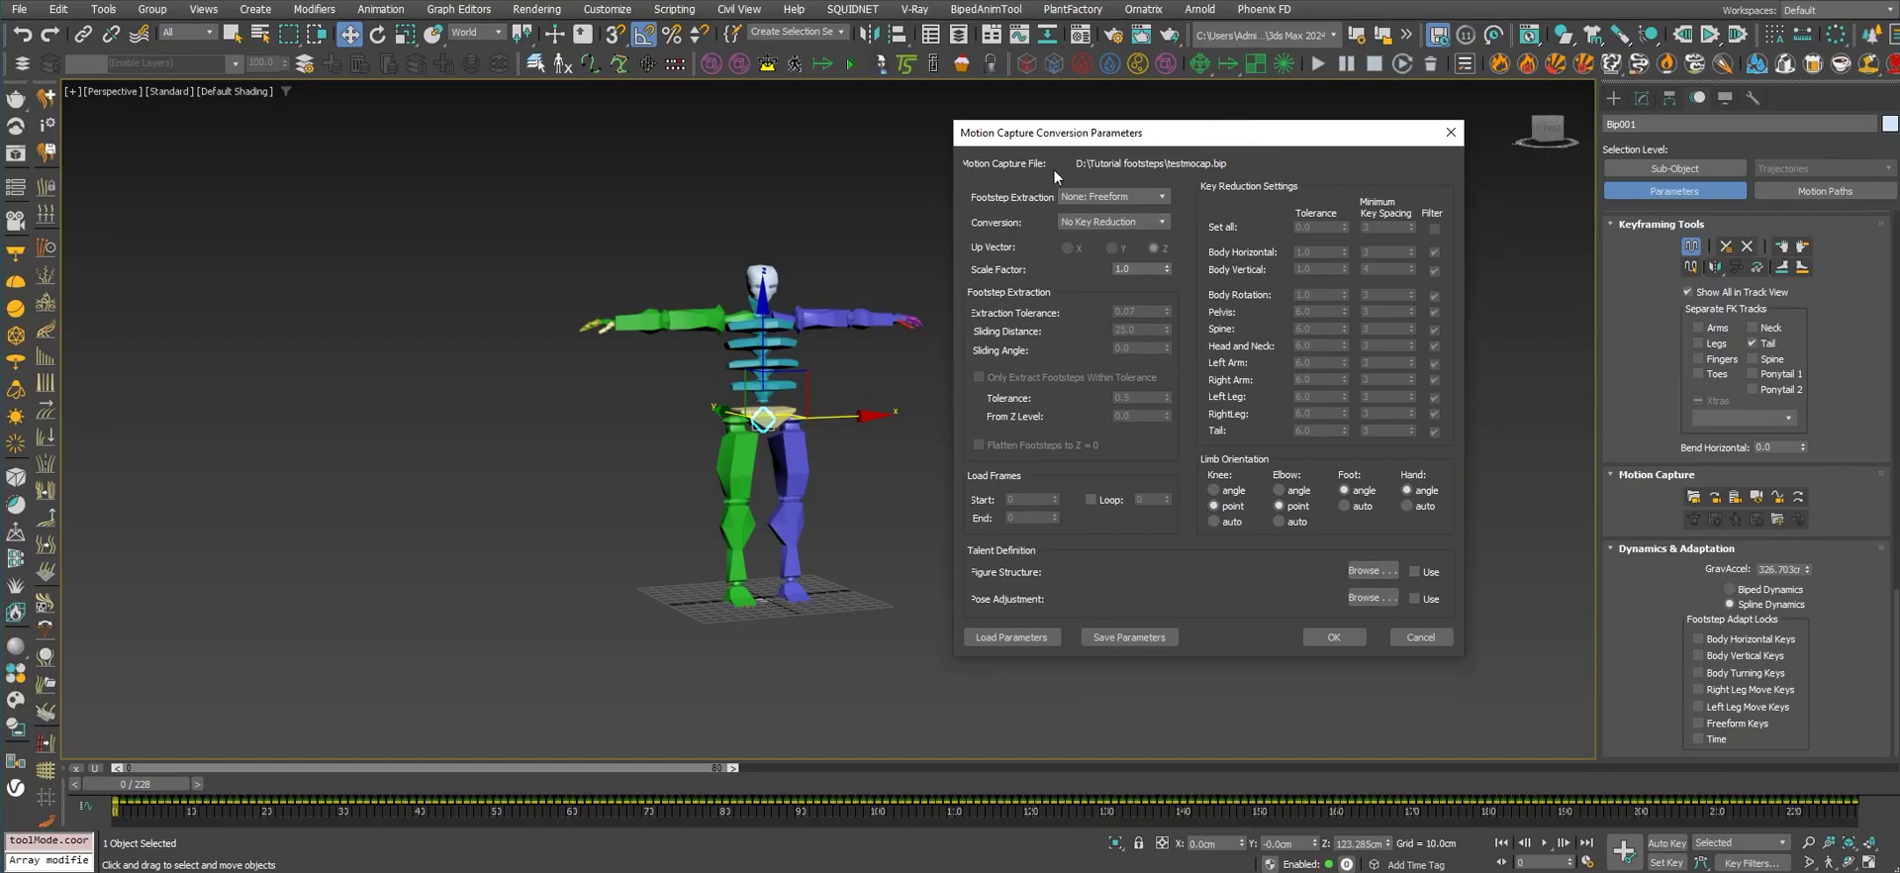
{"action": "left_click_drag", "start_coordinate": [1128, 139], "coordinate": [1251, 150]}
{"action": "left_click", "coordinate": [1215, 214]}
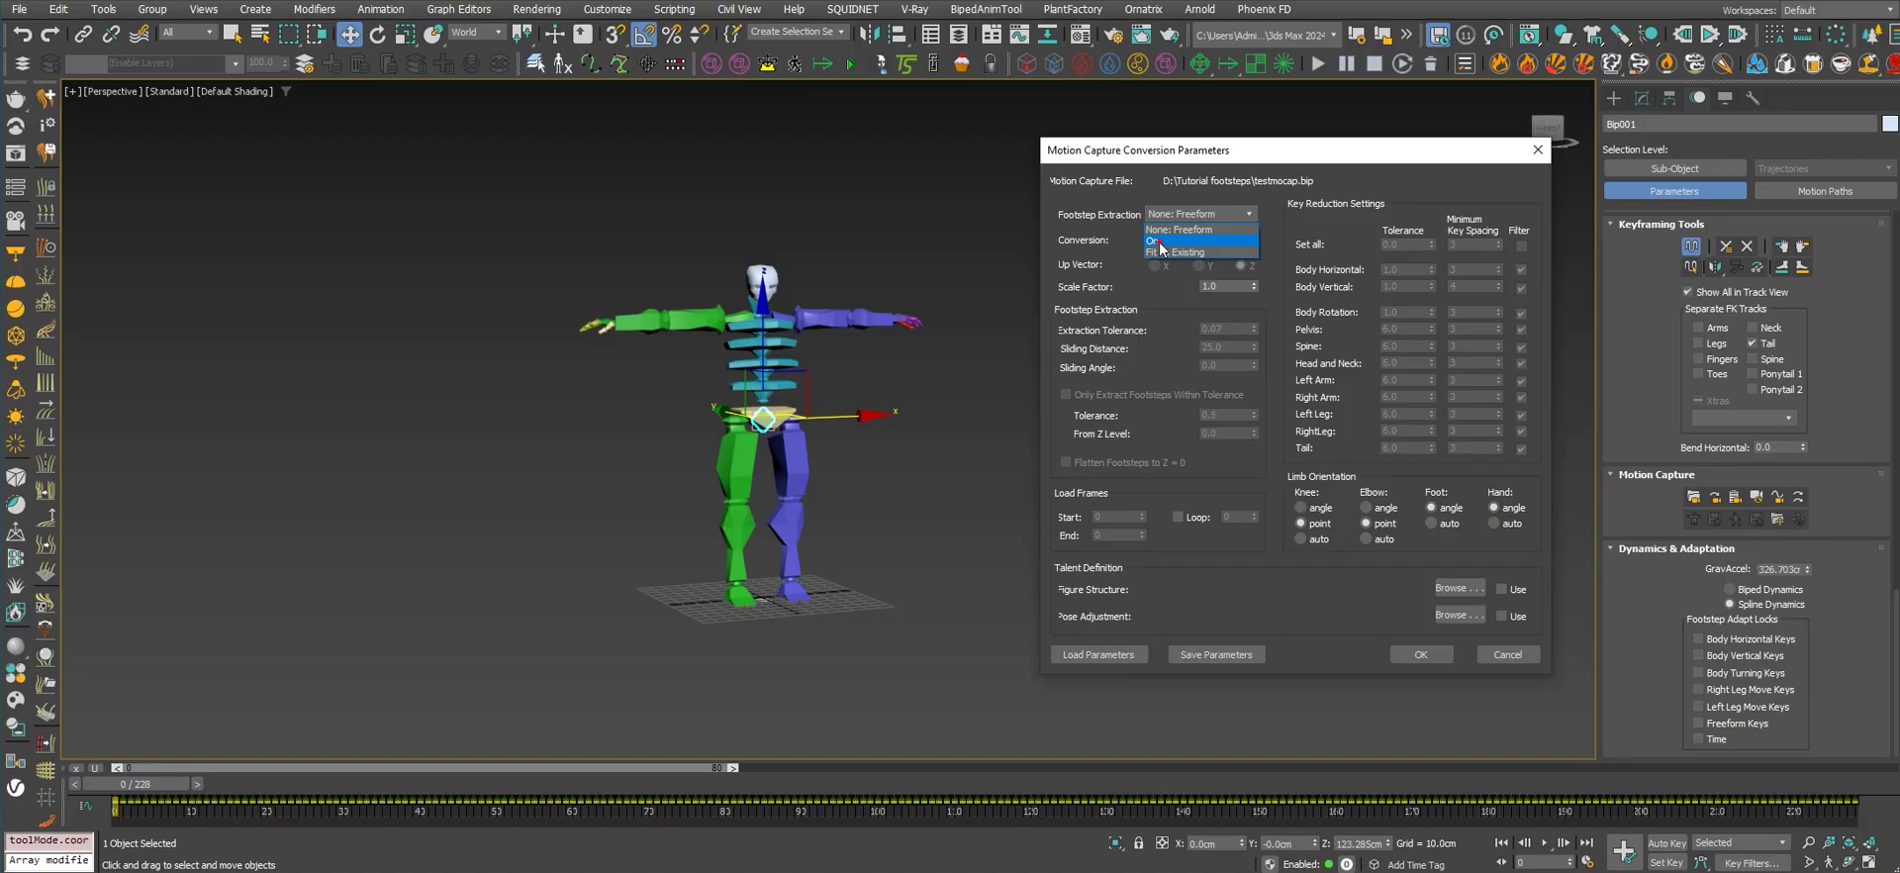
{"action": "left_click", "coordinate": [1160, 242]}
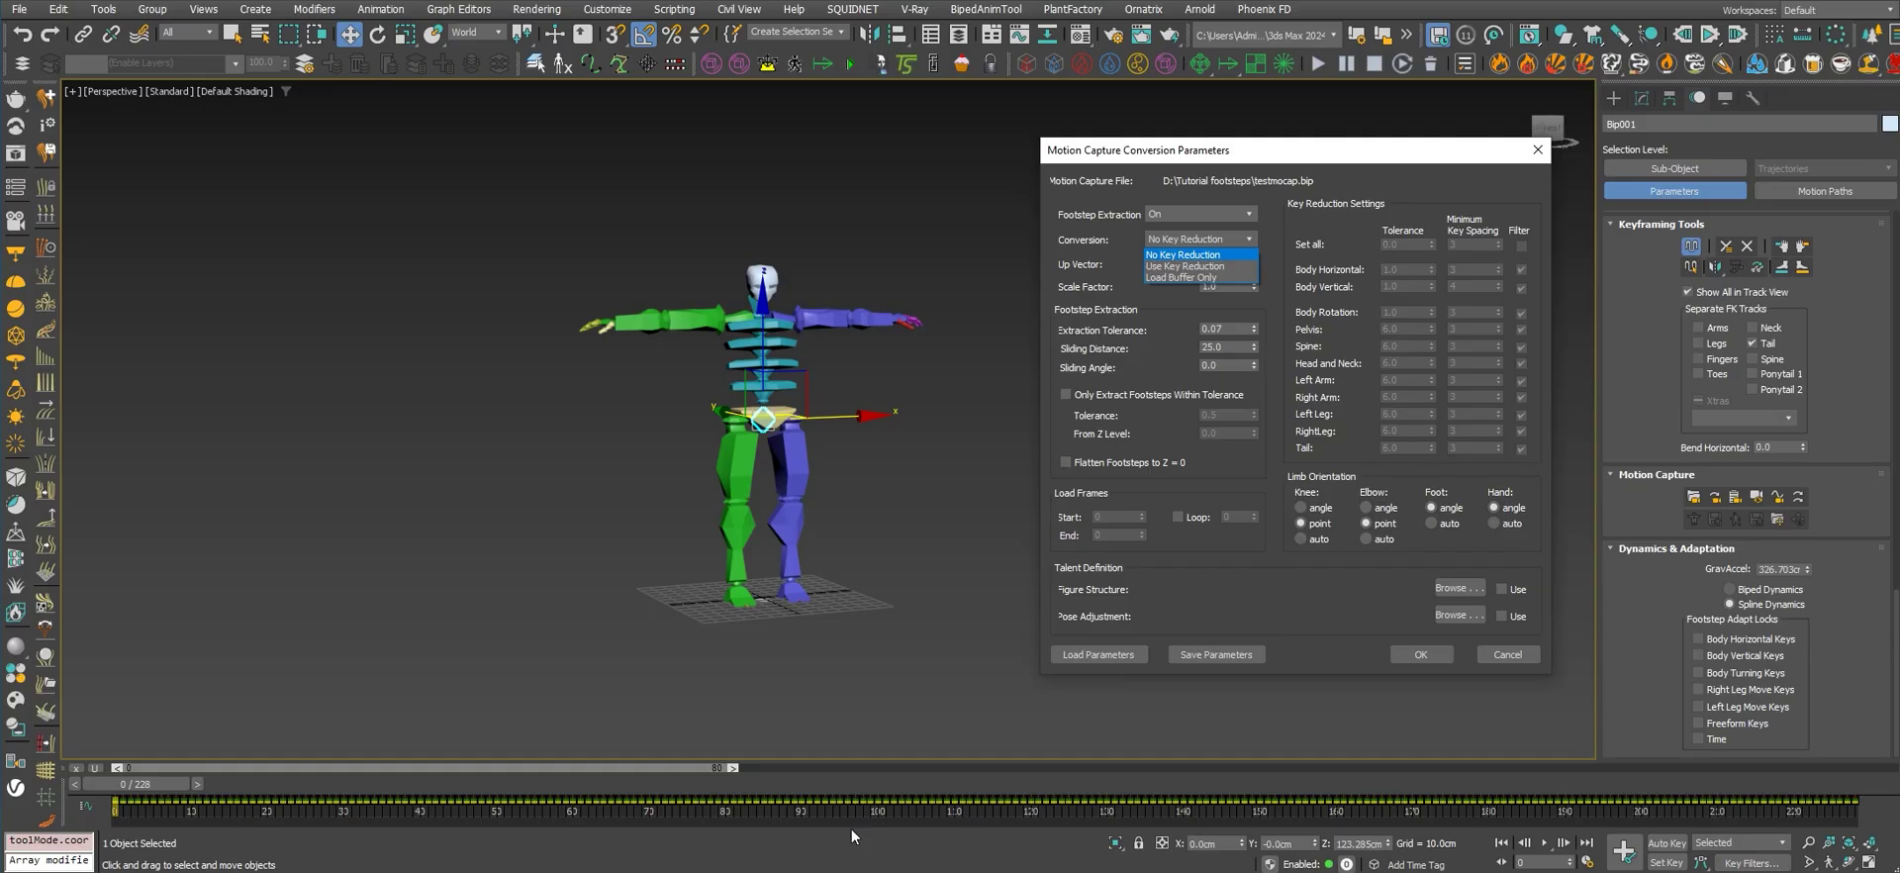
{"action": "left_click", "coordinate": [1182, 266]}
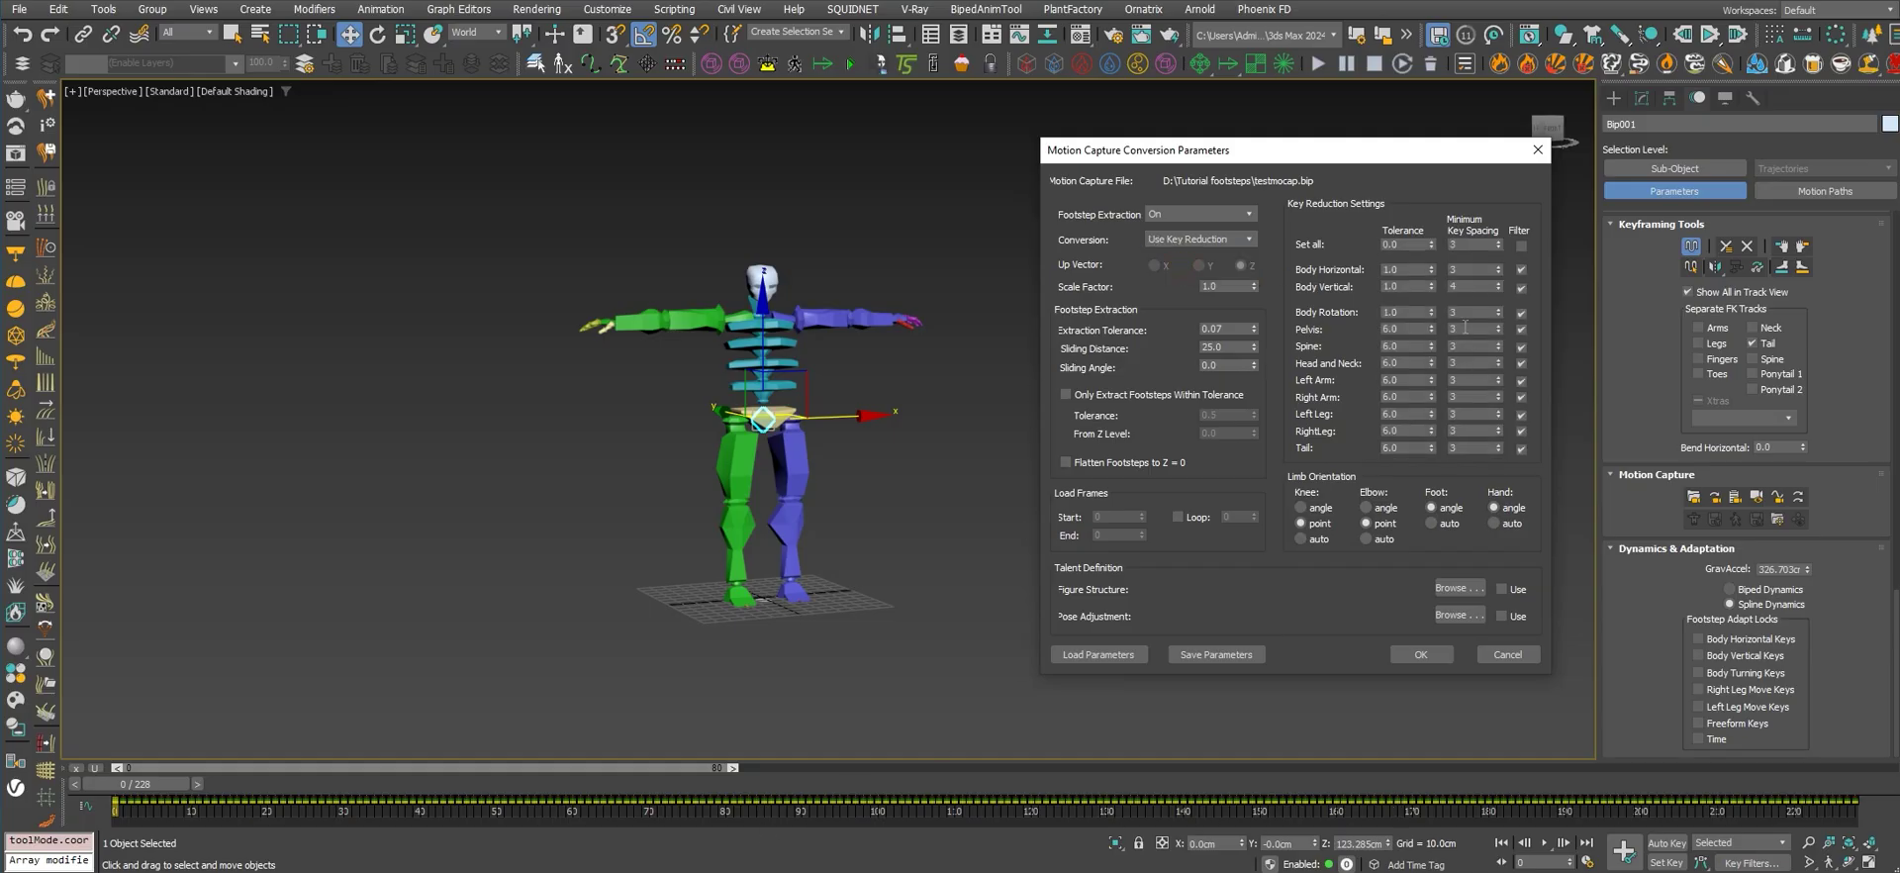
{"action": "left_click", "coordinate": [1207, 239]}
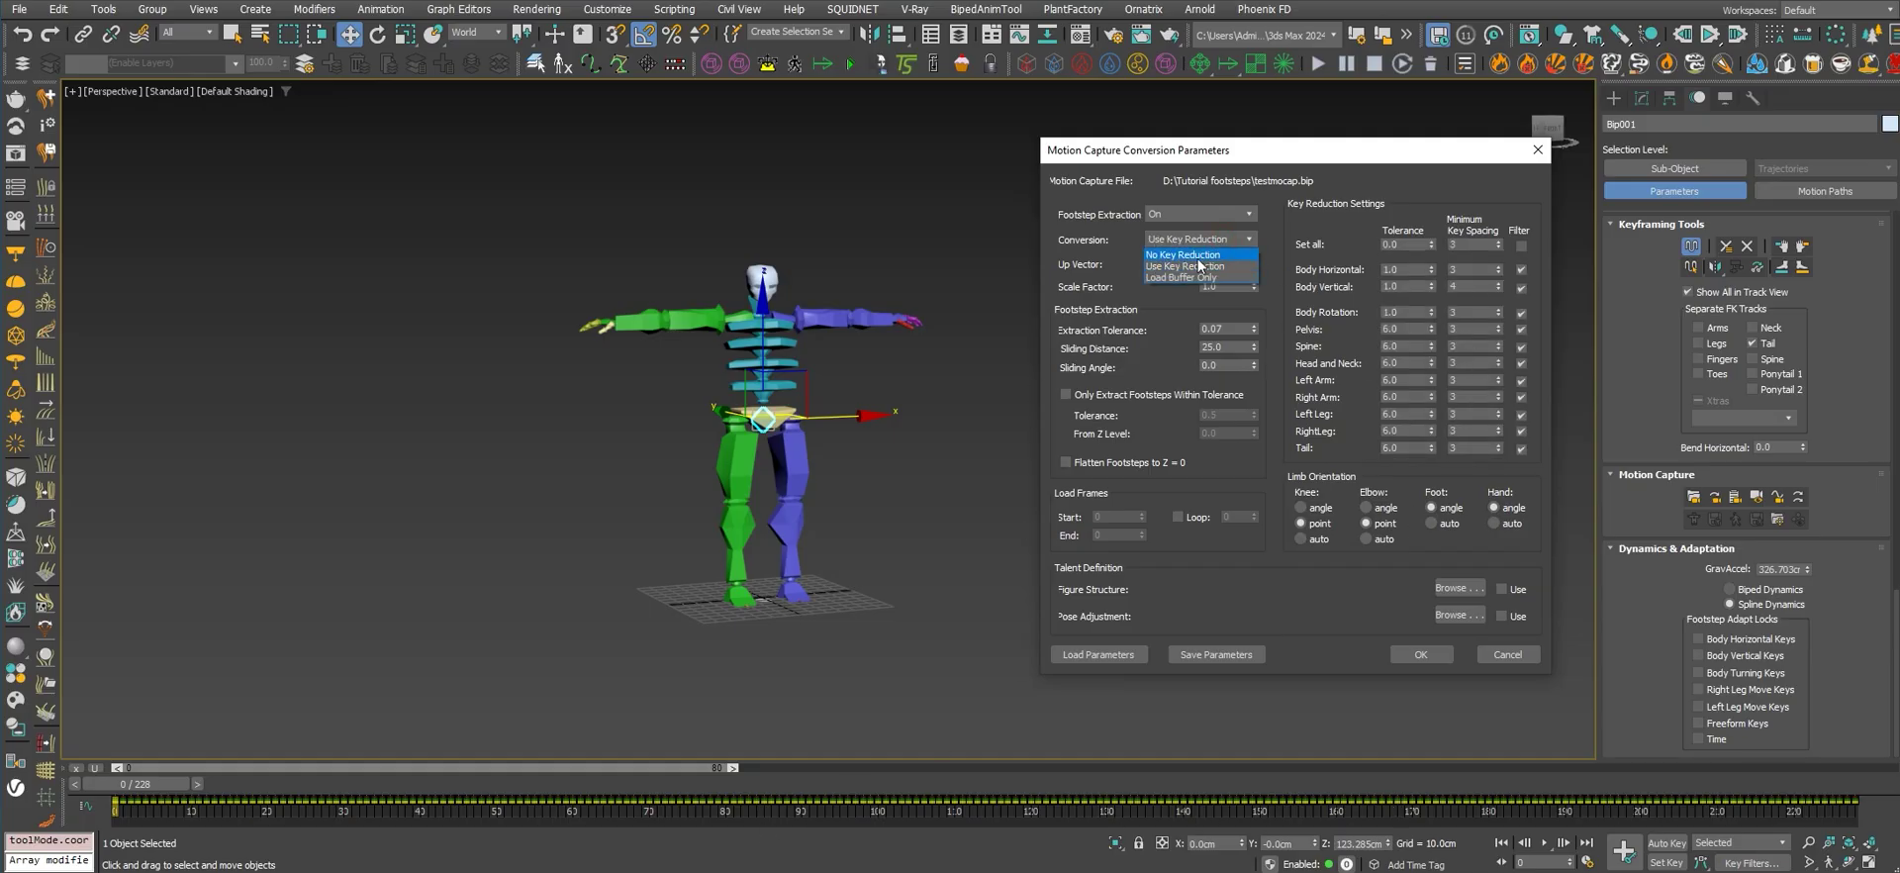
{"action": "left_click", "coordinate": [1187, 255]}
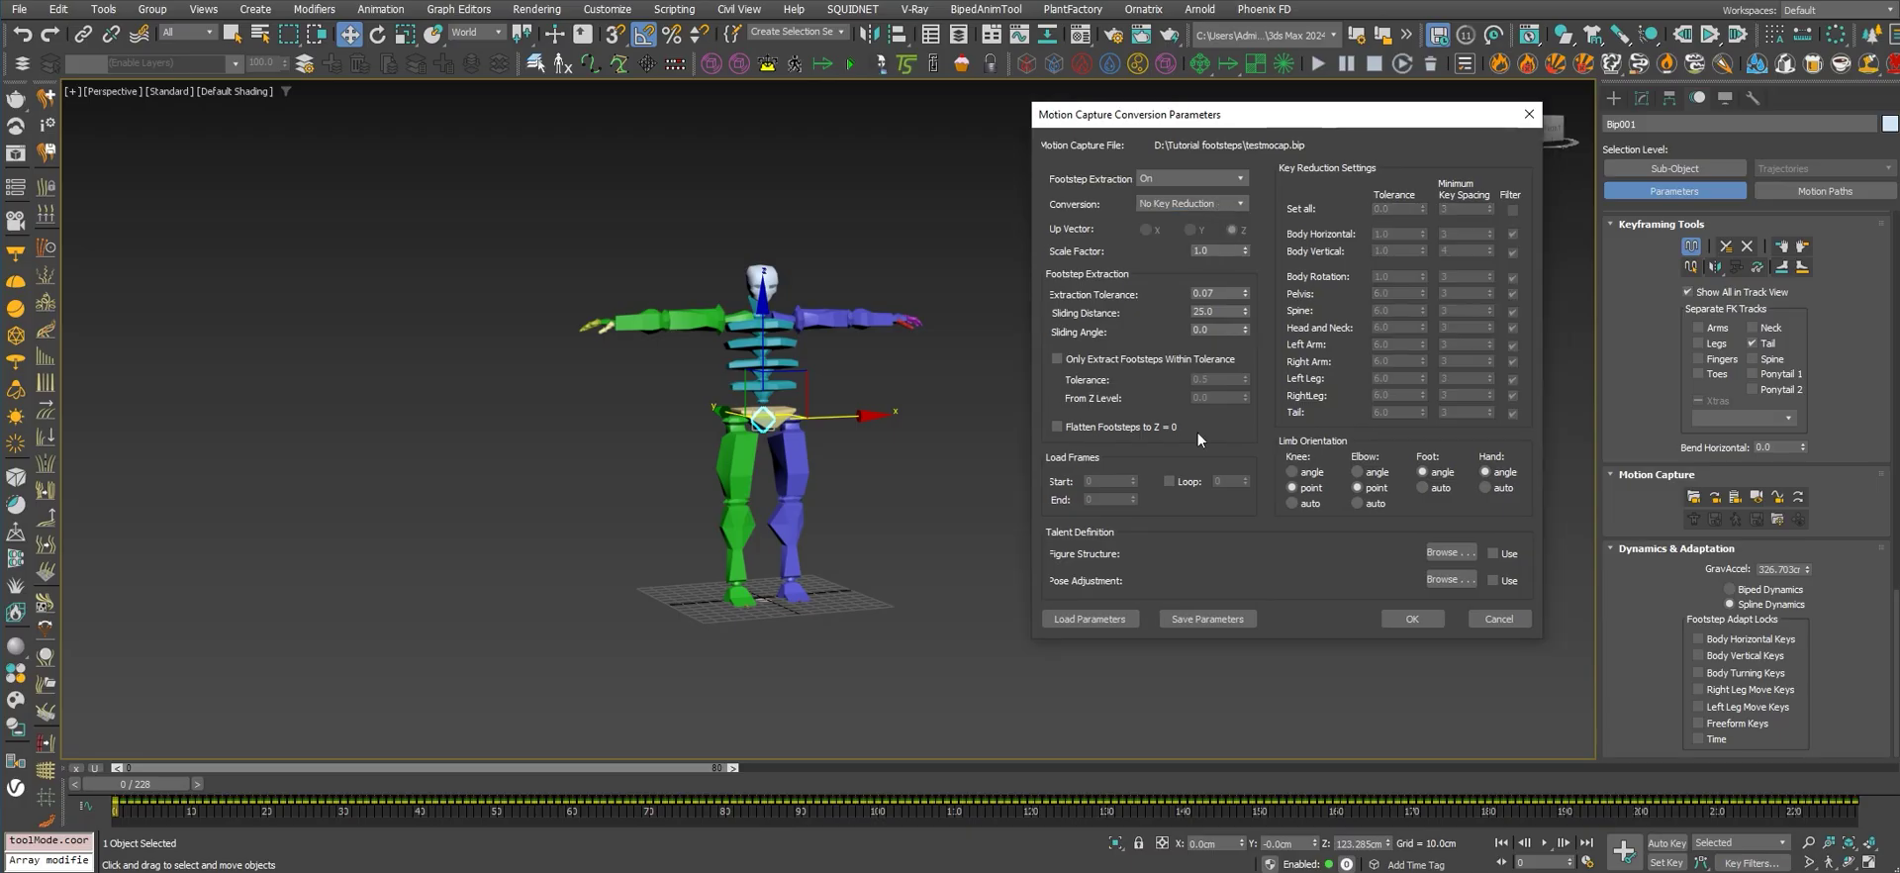
Step: Convert the motion capture with Footstep Extraction On and No Key Reduction
{"action": "left_click_drag", "start_coordinate": [1355, 111], "coordinate": [1371, 118]}
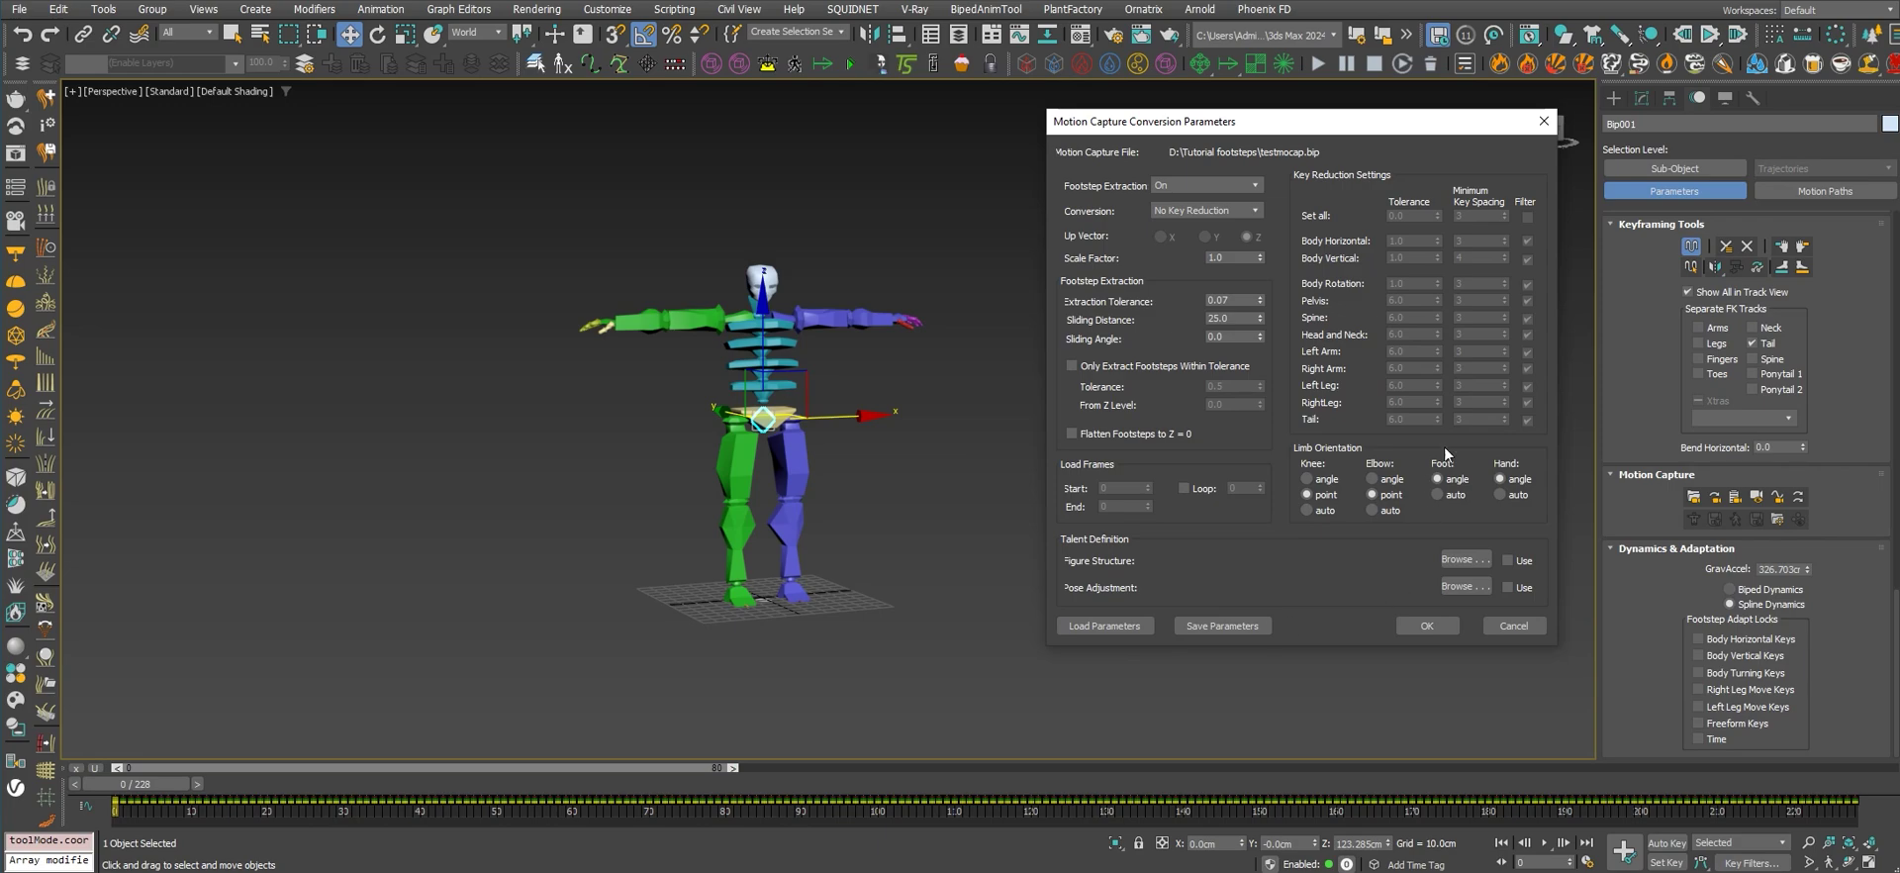
{"action": "left_click_drag", "start_coordinate": [1288, 117], "coordinate": [1302, 128]}
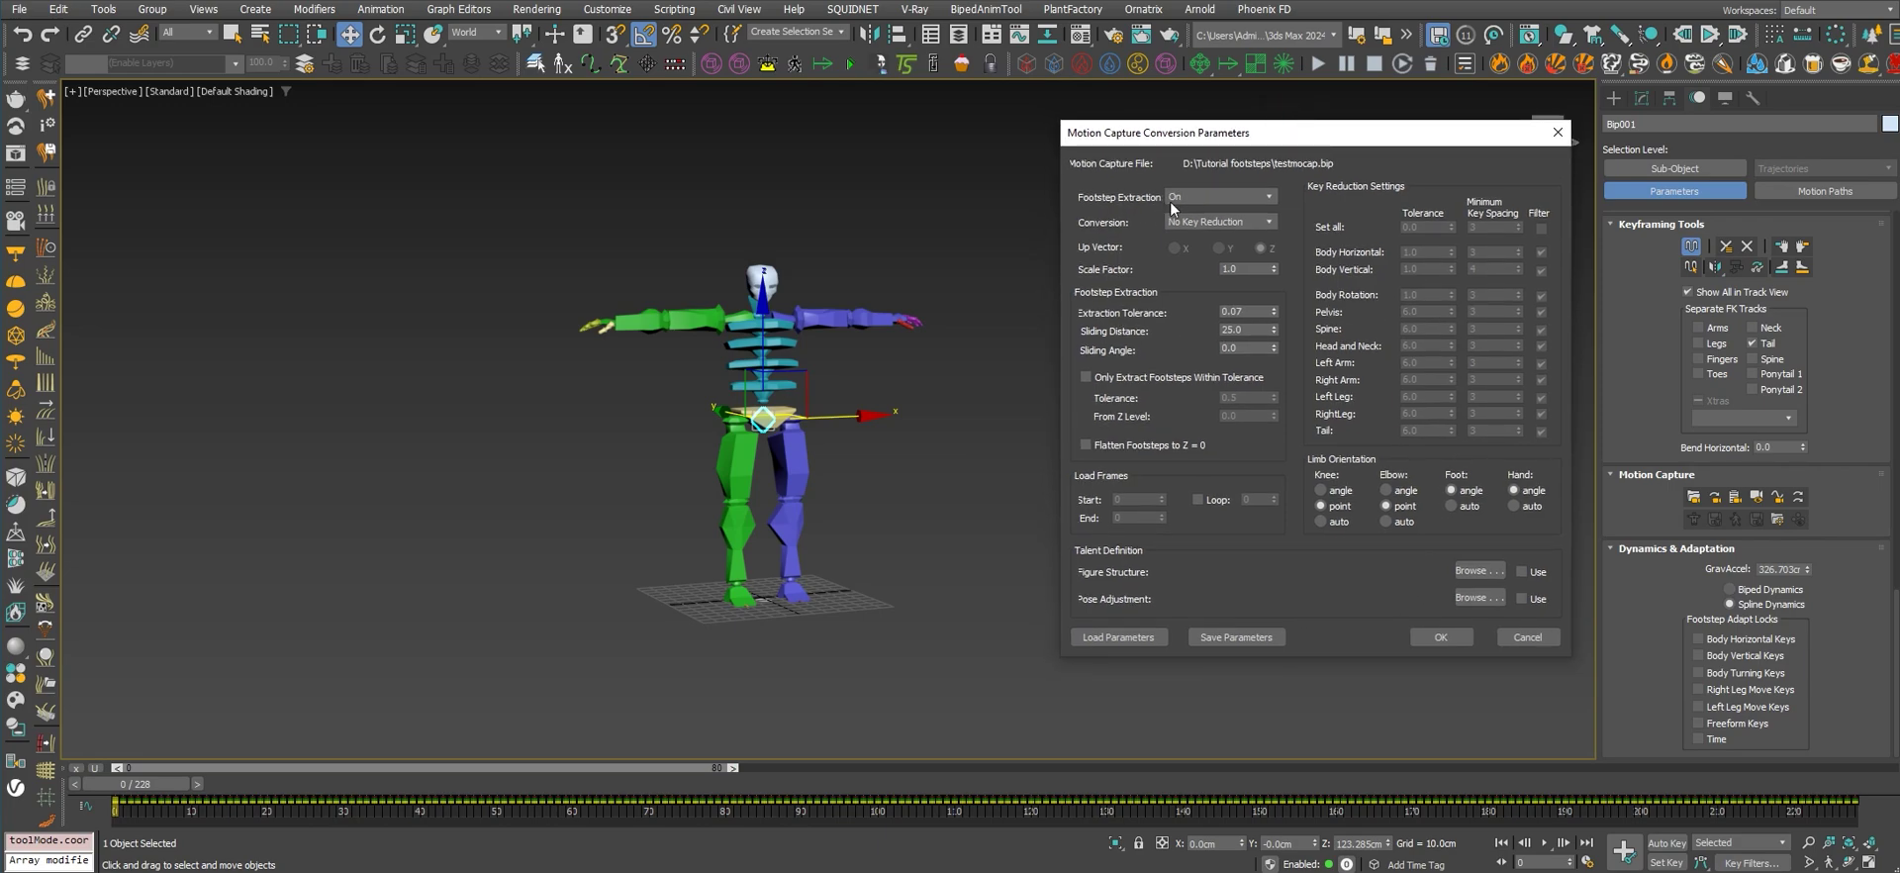
{"action": "left_click_drag", "start_coordinate": [1276, 131], "coordinate": [1260, 126]}
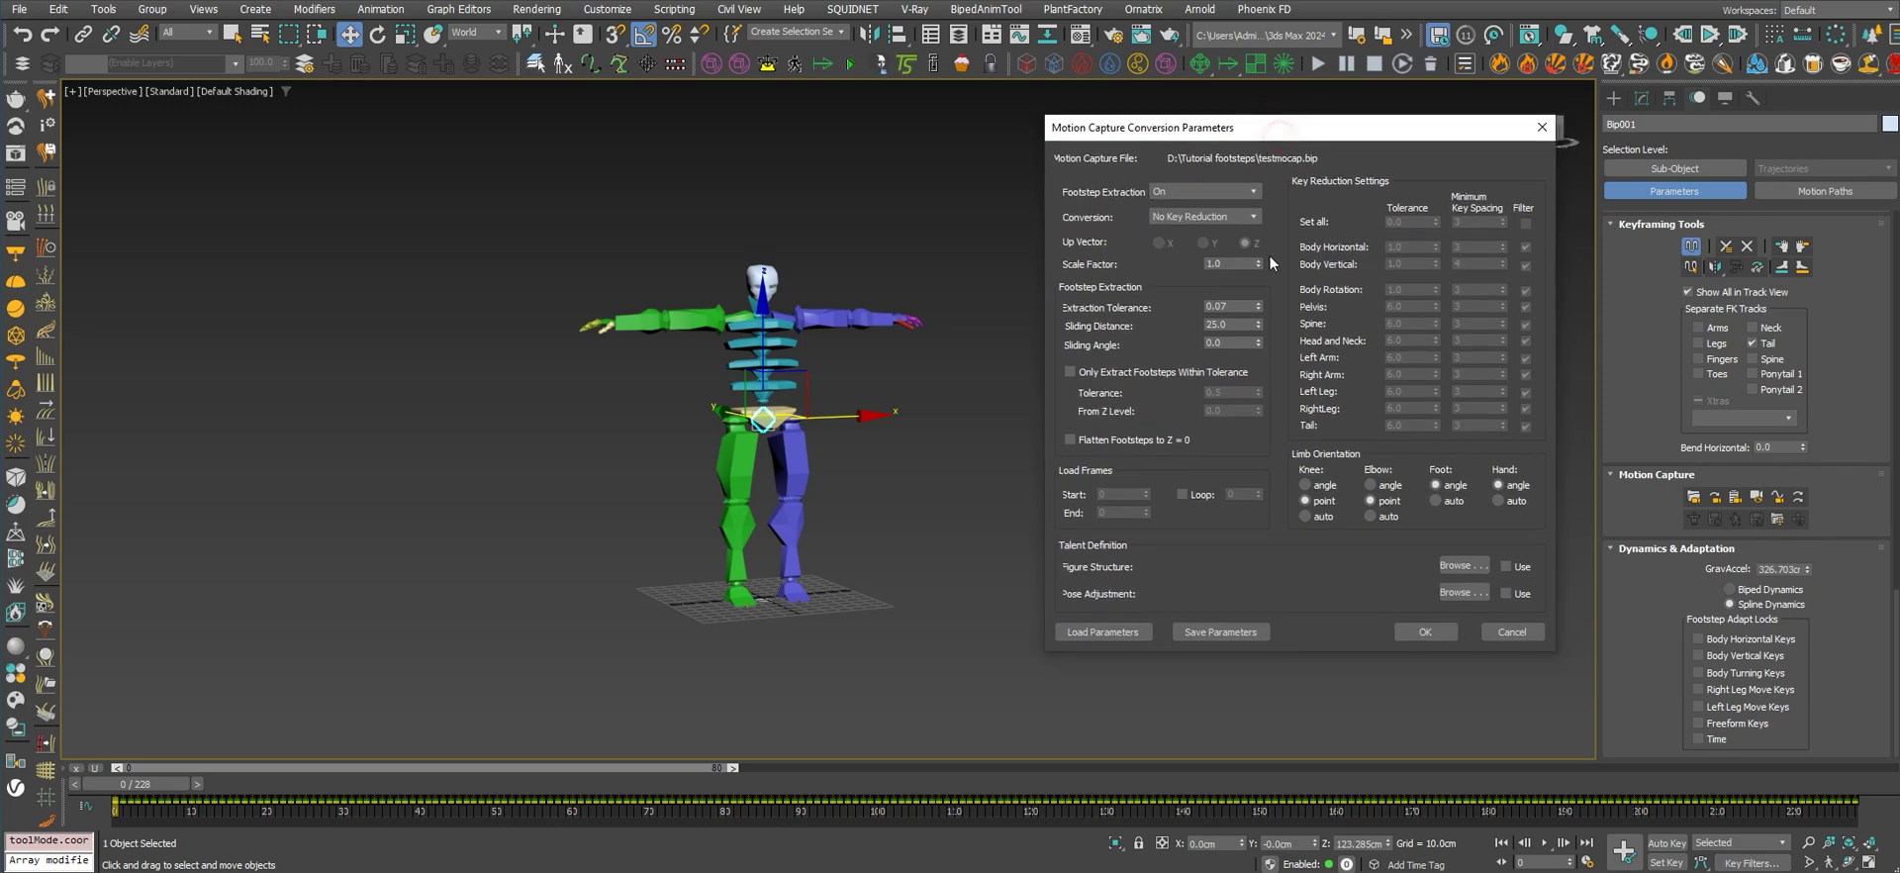
{"action": "left_click", "coordinate": [1425, 633]}
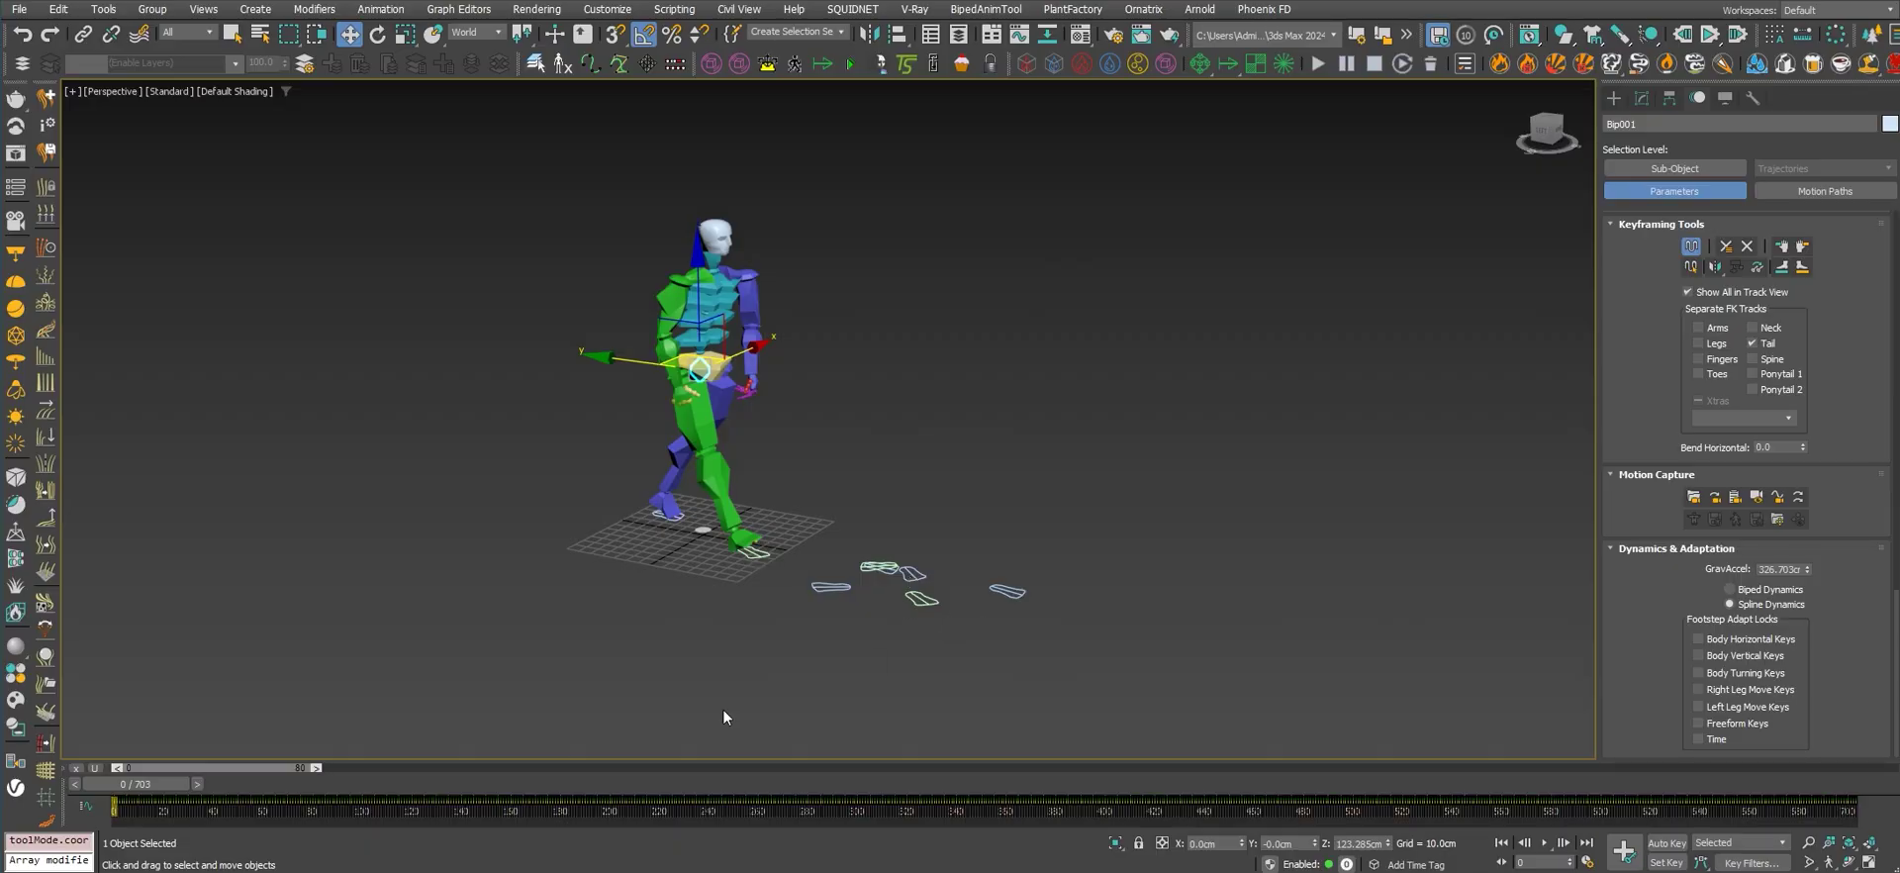
Step: Advance the animation to frame 82, enter Footstep Mode and select the footstep under the biped's left foot
{"action": "left_click_drag", "start_coordinate": [144, 780], "coordinate": [291, 762]}
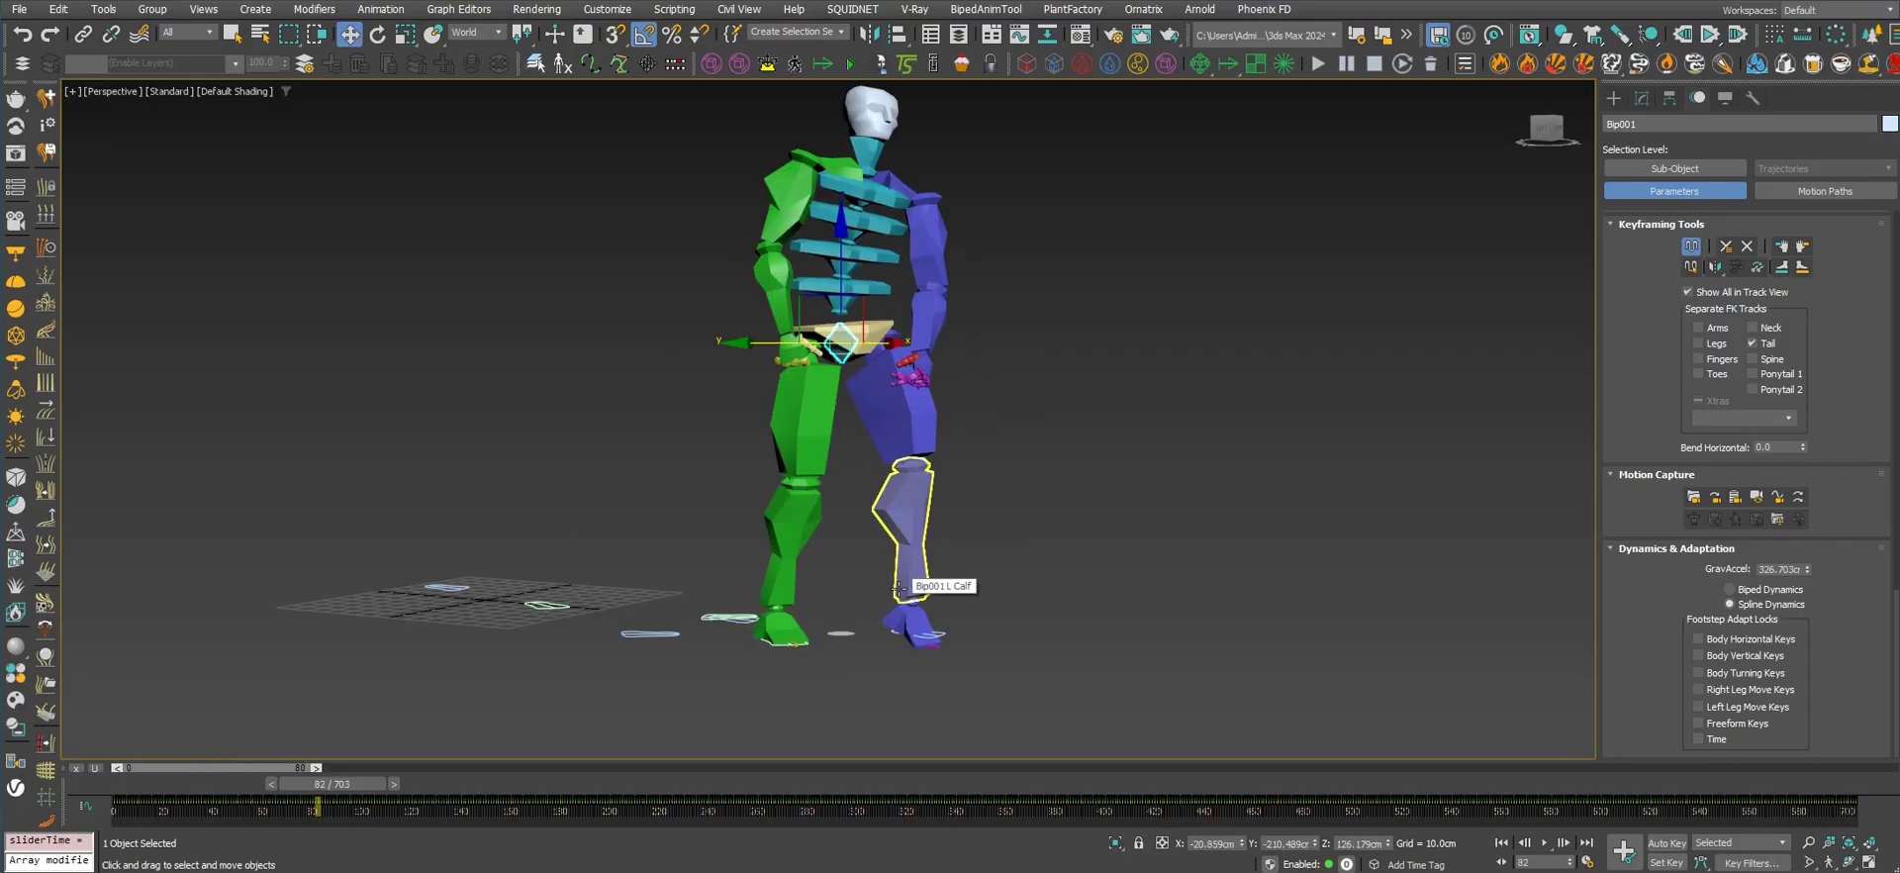
{"action": "middle_click_drag", "start_coordinate": [905, 601], "coordinate": [1018, 653], "text": "alt"}
{"action": "left_click_drag", "start_coordinate": [1670, 330], "coordinate": [1668, 683]}
{"action": "left_click_drag", "start_coordinate": [1659, 366], "coordinate": [1649, 527]}
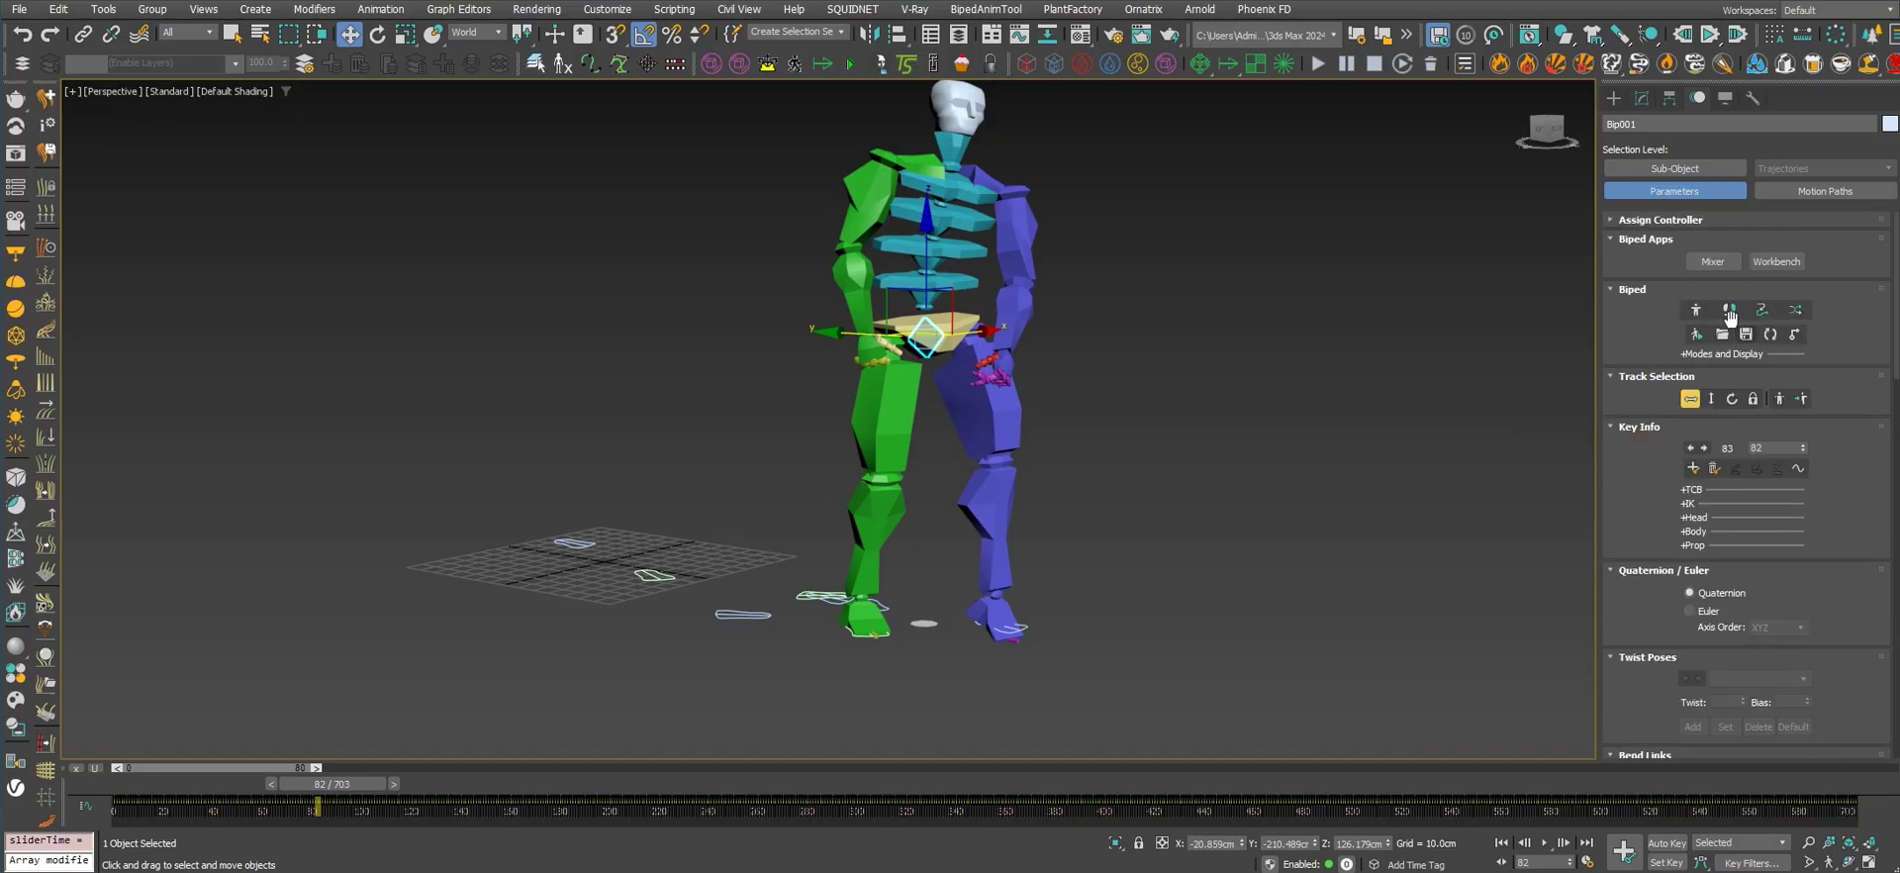
{"action": "left_click", "coordinate": [1730, 310]}
{"action": "middle_click_drag", "start_coordinate": [979, 594], "coordinate": [1125, 562], "text": "alt"}
{"action": "left_click", "coordinate": [1049, 600]}
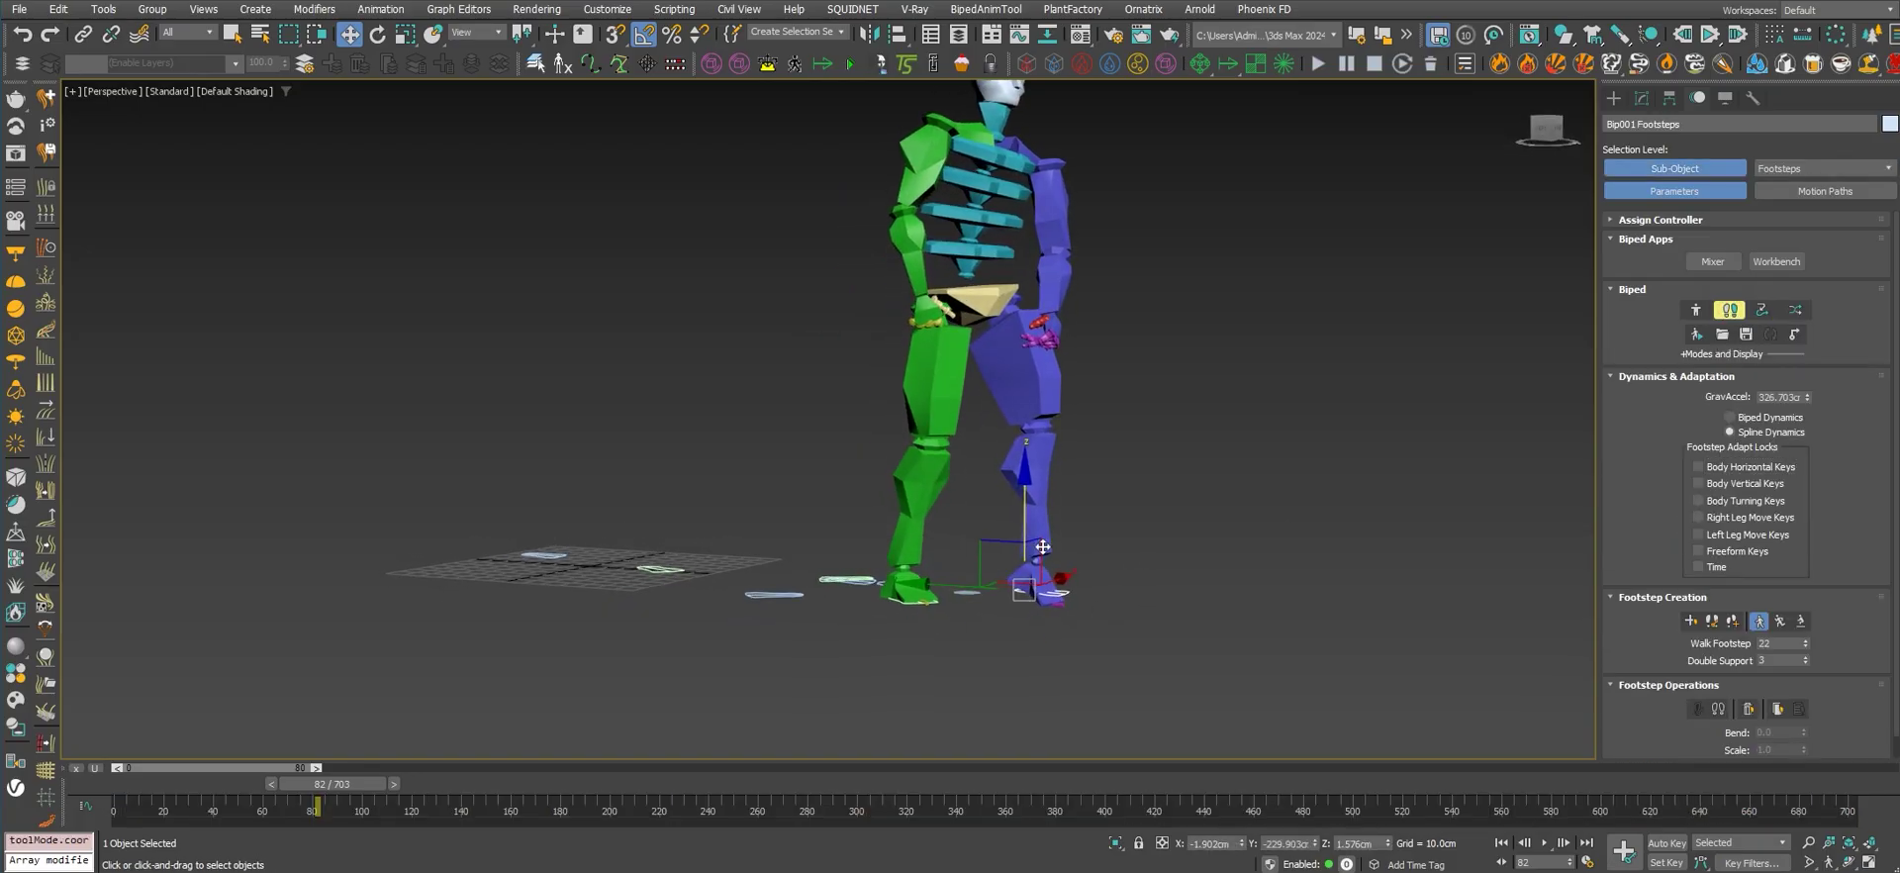
Step: At frame 57, raise the selected left footstep to about 22 cm in Z and move it forward to about Y -253 cm
{"action": "left_click_drag", "start_coordinate": [376, 784], "coordinate": [296, 829]}
{"action": "key", "text": "w"}
{"action": "left_click_drag", "start_coordinate": [1024, 501], "coordinate": [1026, 470]}
{"action": "middle_click_drag", "start_coordinate": [1088, 492], "coordinate": [1075, 537]}
{"action": "left_click_drag", "start_coordinate": [953, 594], "coordinate": [1007, 594]}
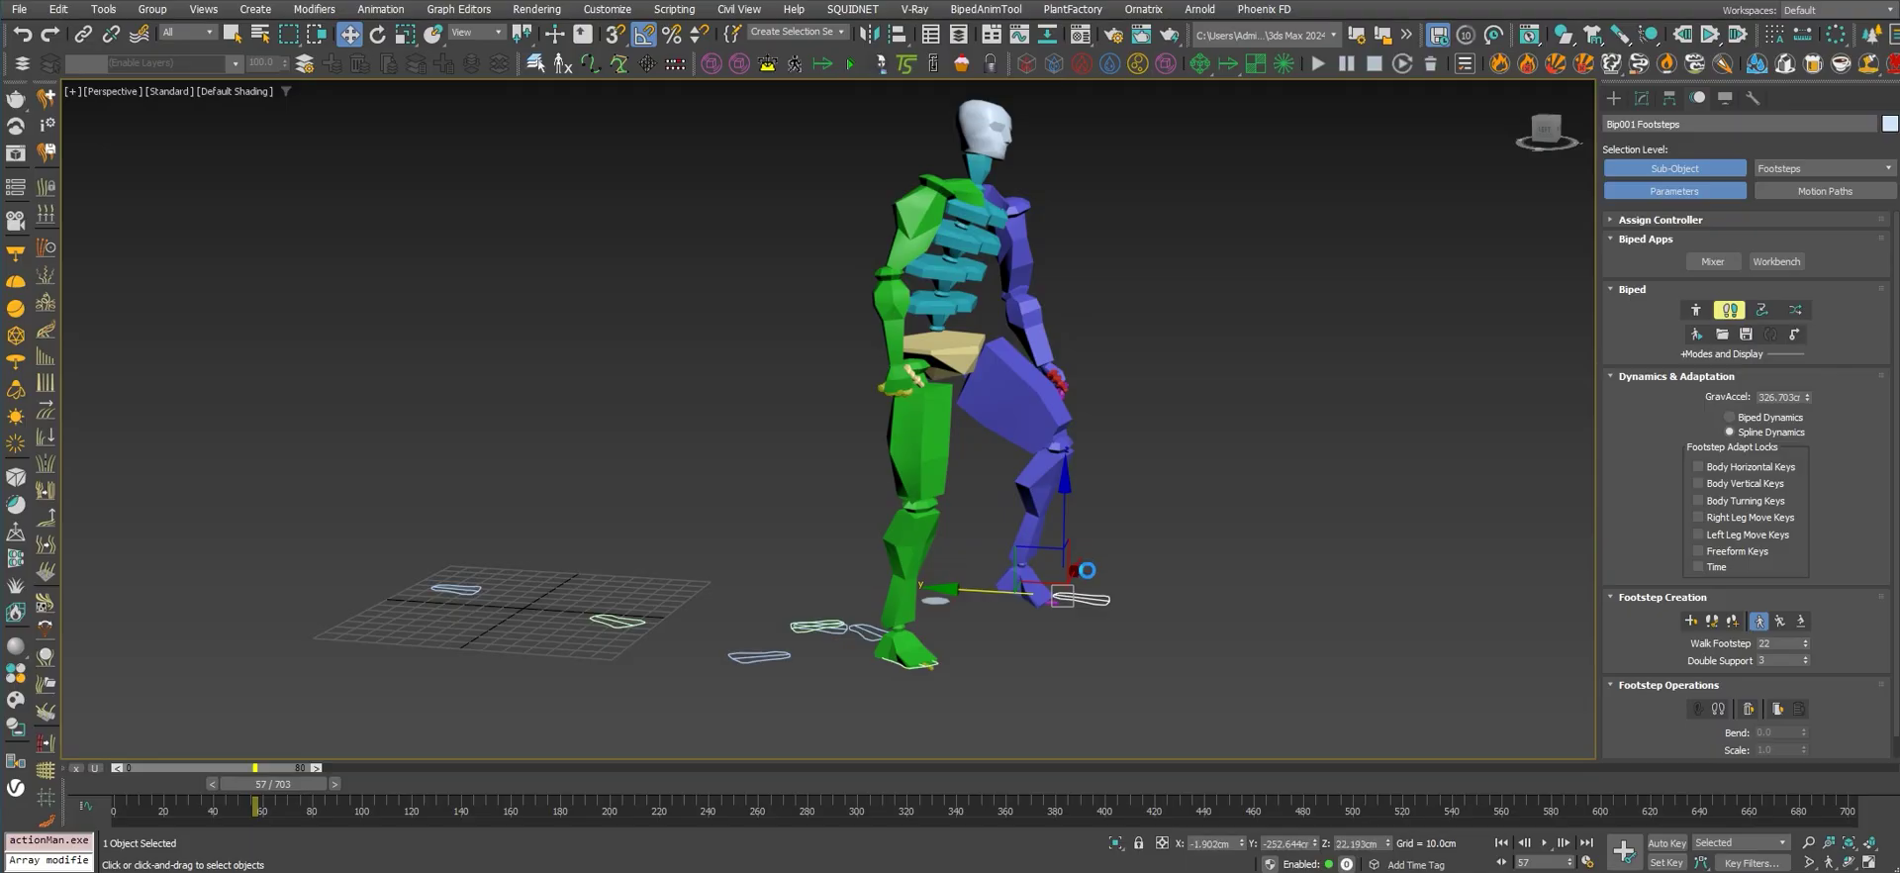
Step: Rotate the raised left footstep 20 degrees about X, then reposition it to about Y -258 cm and Z 29 cm
{"action": "key", "text": "e"}
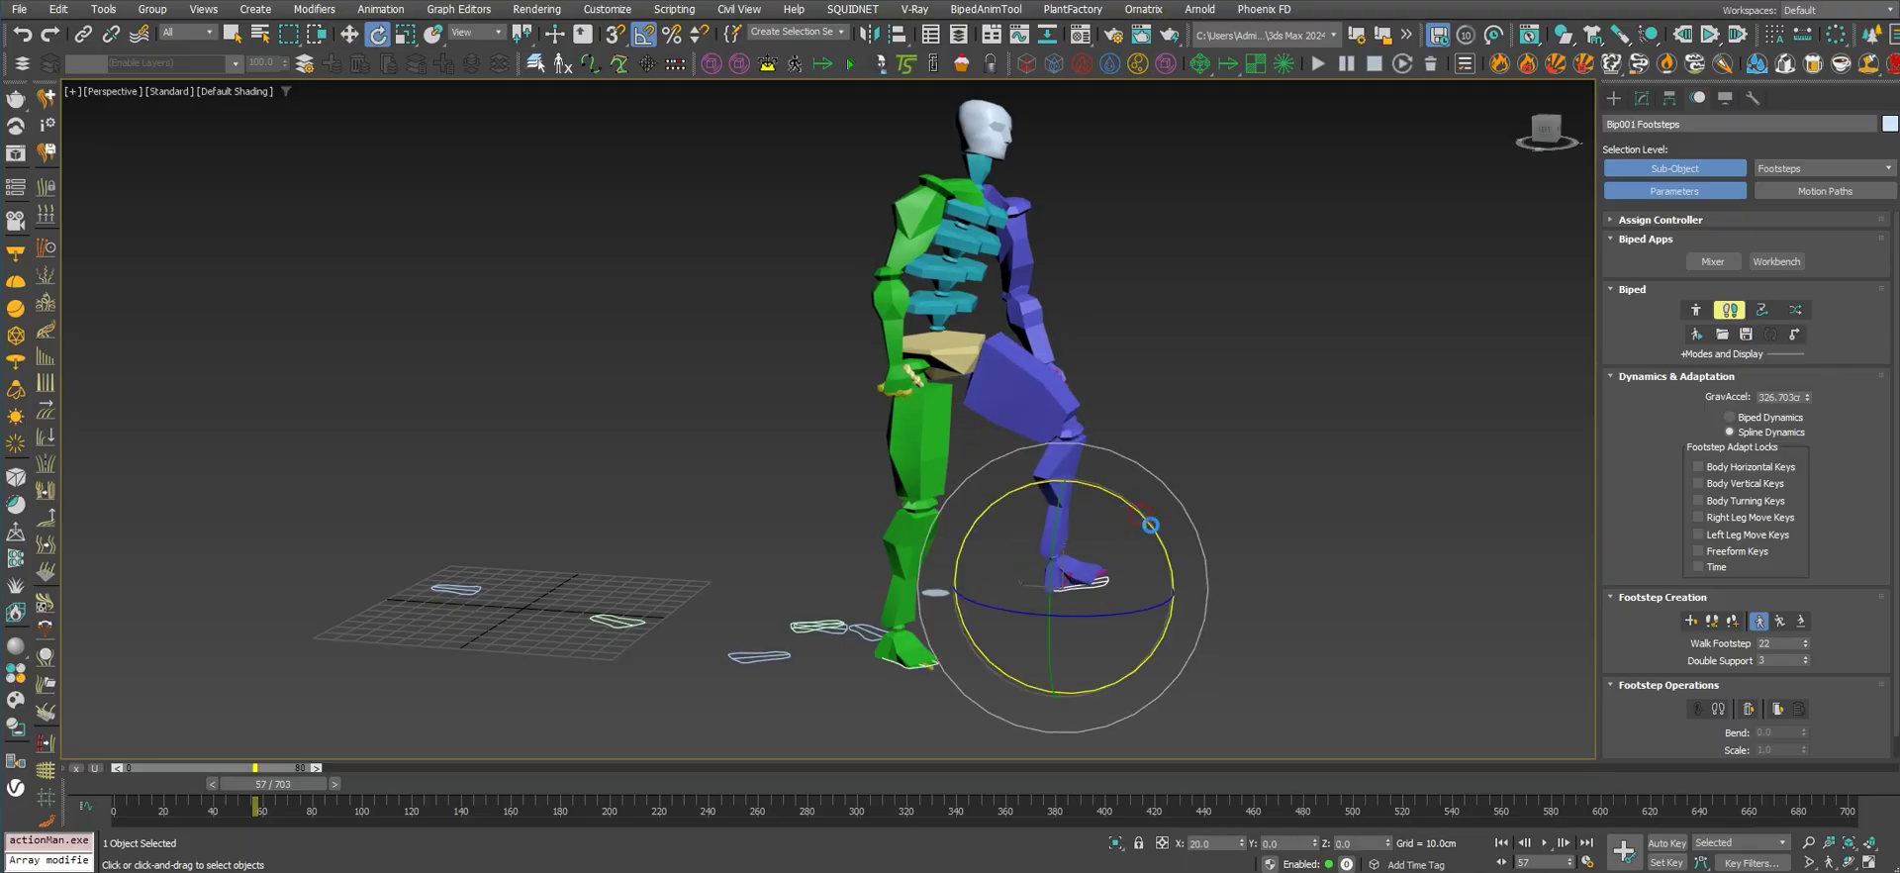
{"action": "middle_click_drag", "start_coordinate": [1225, 543], "coordinate": [1161, 551], "text": "alt"}
{"action": "key", "text": "w"}
{"action": "left_click_drag", "start_coordinate": [1054, 528], "coordinate": [1055, 518]}
{"action": "middle_click_drag", "start_coordinate": [1093, 513], "coordinate": [1143, 514], "text": "alt"}
{"action": "left_click_drag", "start_coordinate": [963, 579], "coordinate": [973, 581]}
Step: Play the animation and advance to frame 346 to review the biped stepping onto the raised footstep
{"action": "scroll", "coordinate": [1041, 573], "scroll_direction": "down", "scroll_amount": 3}
{"action": "middle_click_drag", "start_coordinate": [1041, 574], "coordinate": [1072, 605]}
{"action": "mouse_move", "coordinate": [1073, 606]}
{"action": "middle_mouse_down"}
{"action": "mouse_move", "coordinate": [1040, 583]}
{"action": "mouse_move", "coordinate": [884, 574]}
{"action": "mouse_move", "coordinate": [1082, 582]}
{"action": "mouse_move", "coordinate": [1065, 582]}
{"action": "middle_mouse_up"}
{"action": "left_click", "coordinate": [1544, 842]}
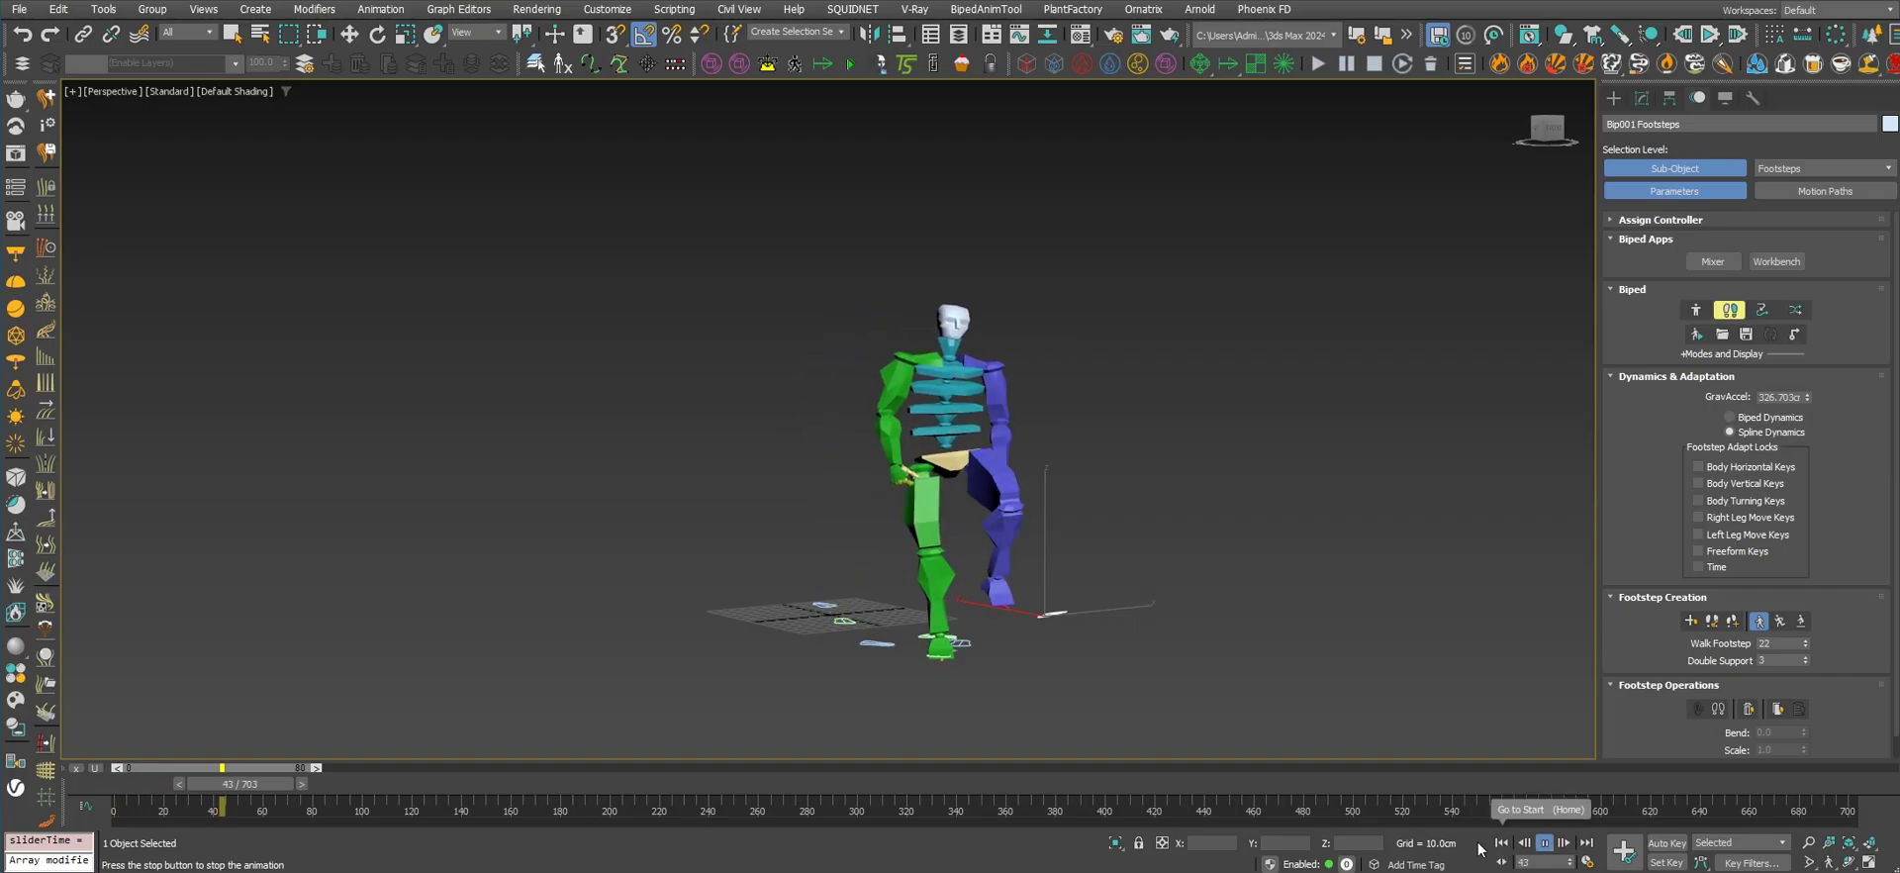
{"action": "mouse_move", "coordinate": [1132, 598]}
{"action": "middle_mouse_down", "text": "alt"}
{"action": "mouse_move", "coordinate": [947, 600]}
{"action": "mouse_move", "coordinate": [1118, 603]}
{"action": "middle_mouse_up", "text": "alt"}
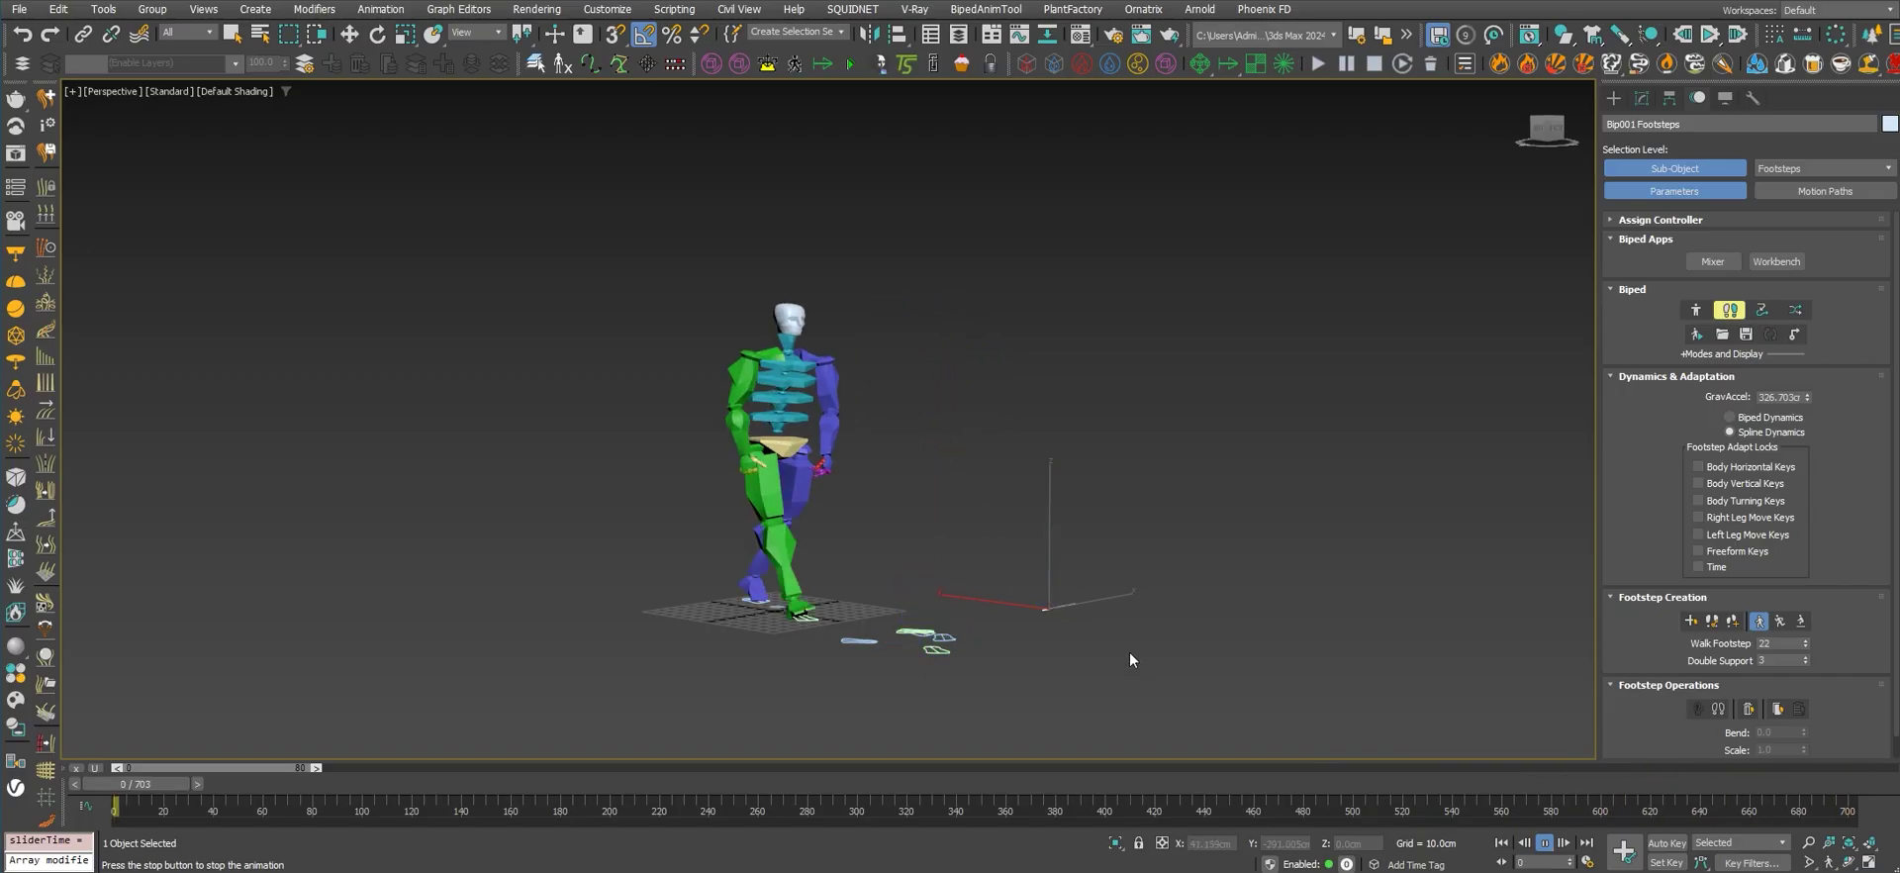
{"action": "left_click_drag", "start_coordinate": [342, 785], "coordinate": [990, 785]}
{"action": "key", "text": "w"}
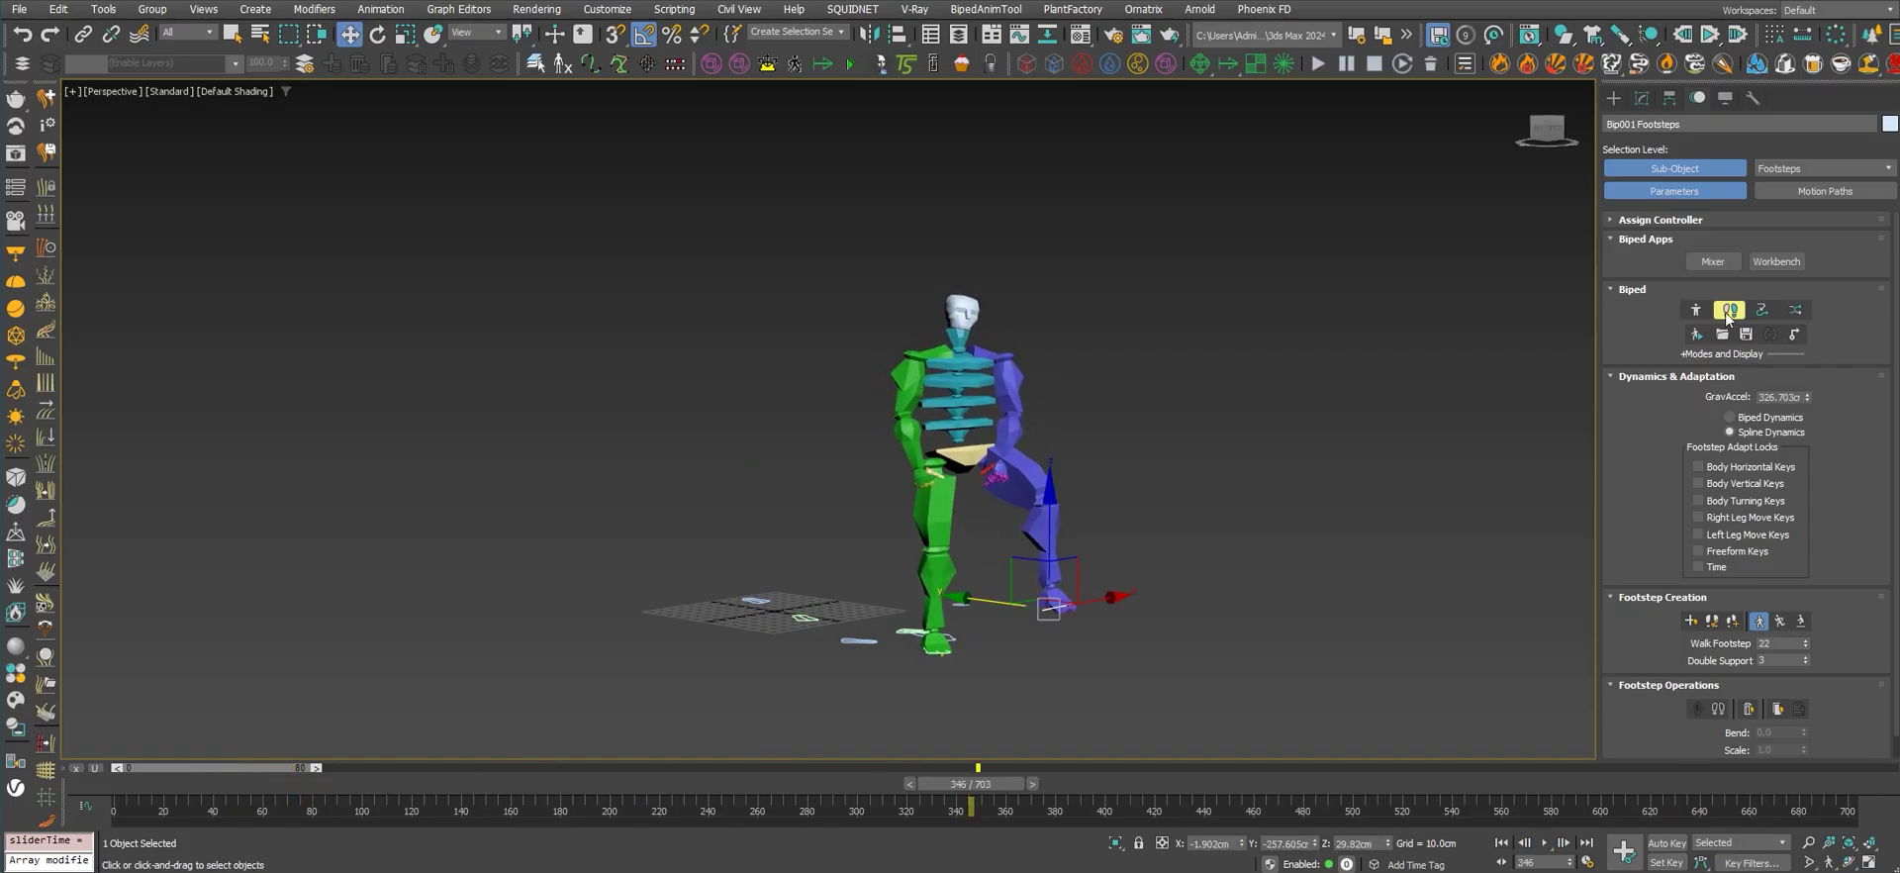
Step: At frame 5, raise the first right footstep on the grid to about 13 cm in Z, and check the motion up to frame 72
{"action": "middle_click_drag", "start_coordinate": [655, 621], "coordinate": [727, 667], "text": "alt"}
{"action": "middle_click_drag", "start_coordinate": [727, 667], "coordinate": [805, 591]}
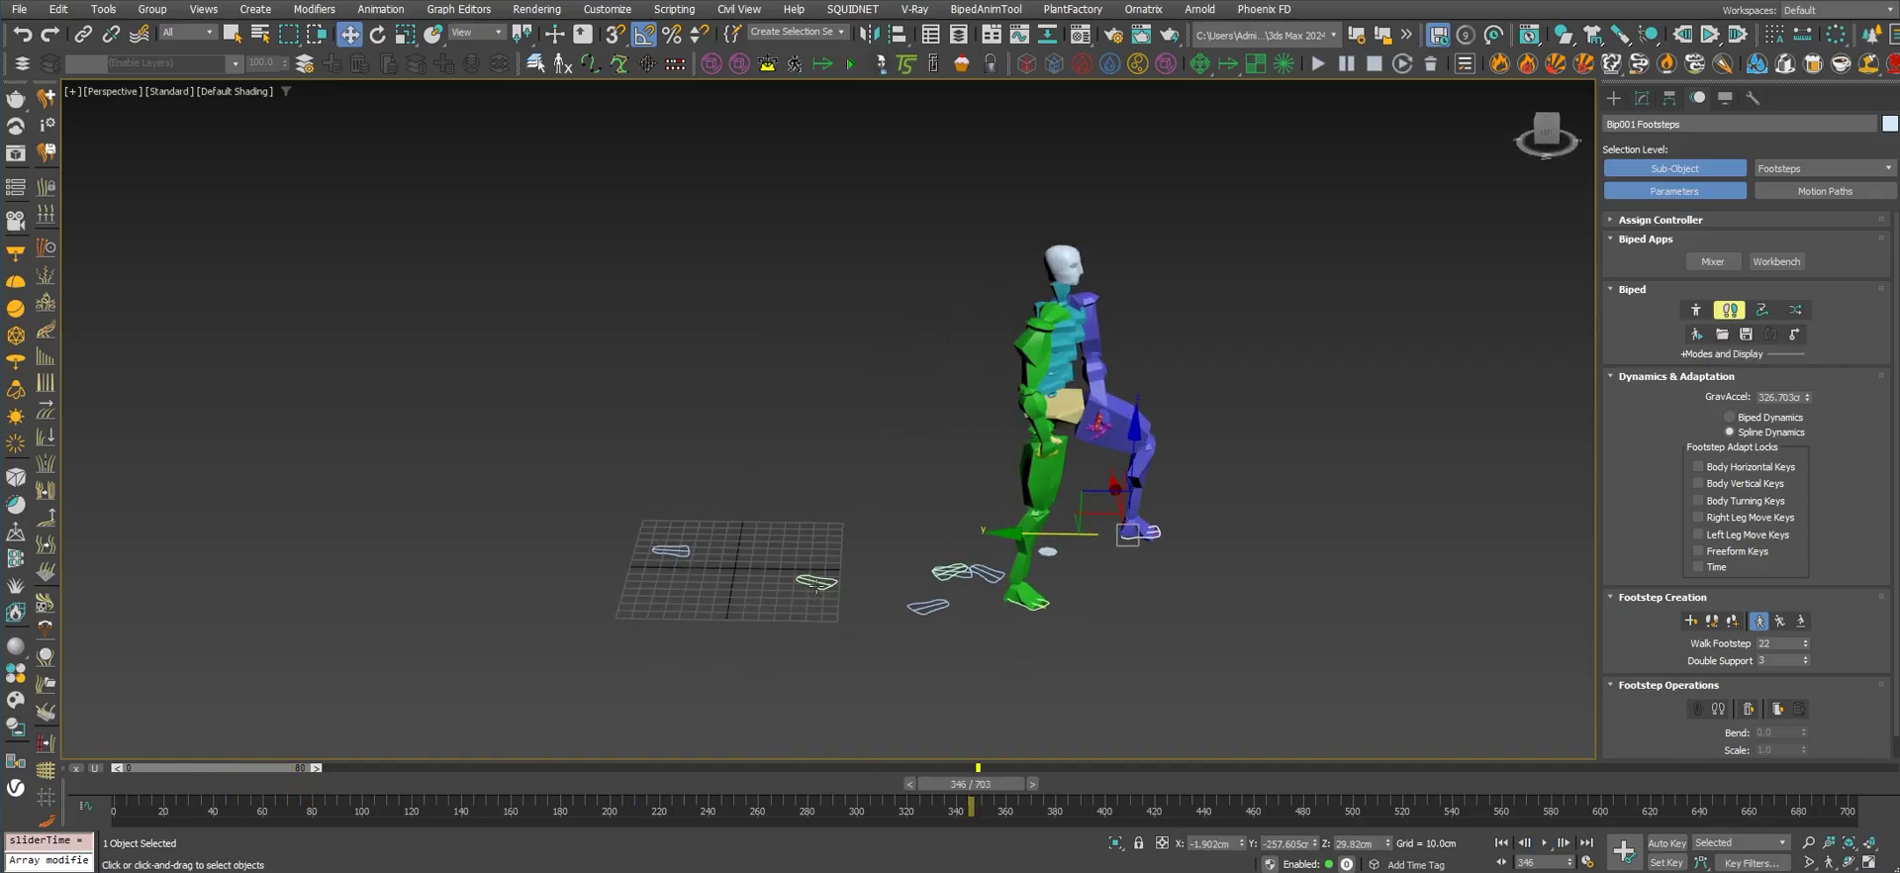
{"action": "left_click_drag", "start_coordinate": [894, 782], "coordinate": [148, 716]}
{"action": "key", "text": "w"}
{"action": "left_click_drag", "start_coordinate": [725, 575], "coordinate": [728, 575]}
{"action": "middle_click_drag", "start_coordinate": [803, 549], "coordinate": [804, 529], "text": "alt"}
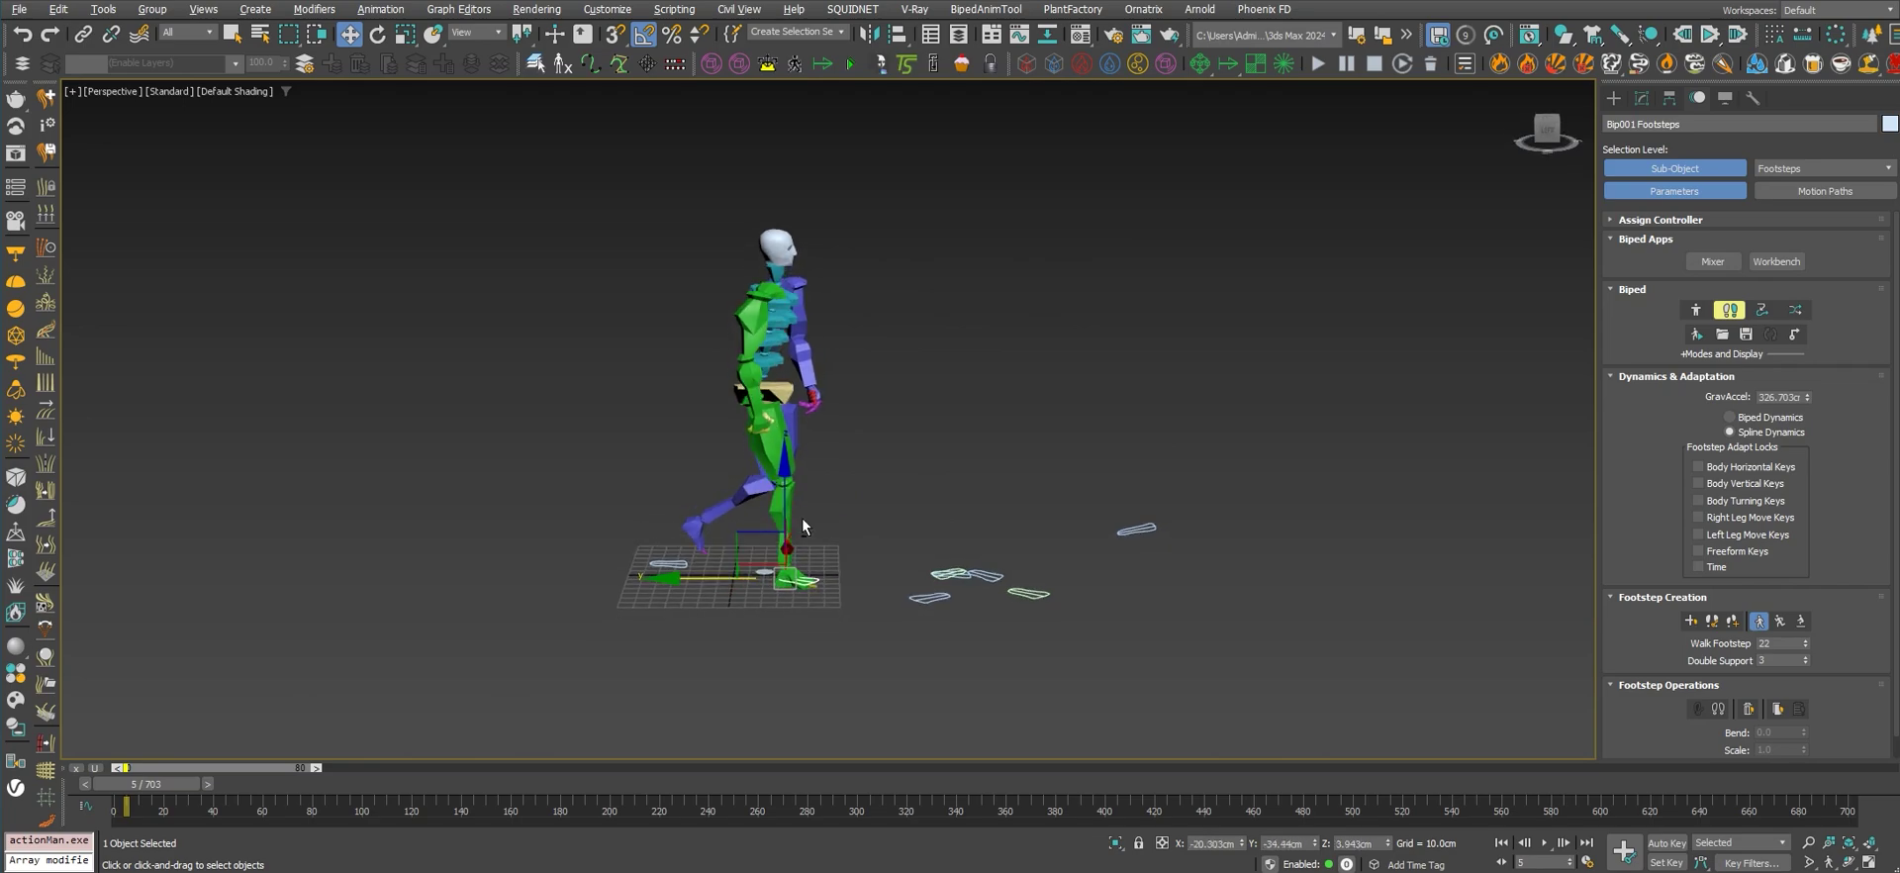
{"action": "left_click_drag", "start_coordinate": [781, 501], "coordinate": [798, 507]}
{"action": "left_click_drag", "start_coordinate": [141, 785], "coordinate": [295, 831]}
{"action": "key", "text": "w"}
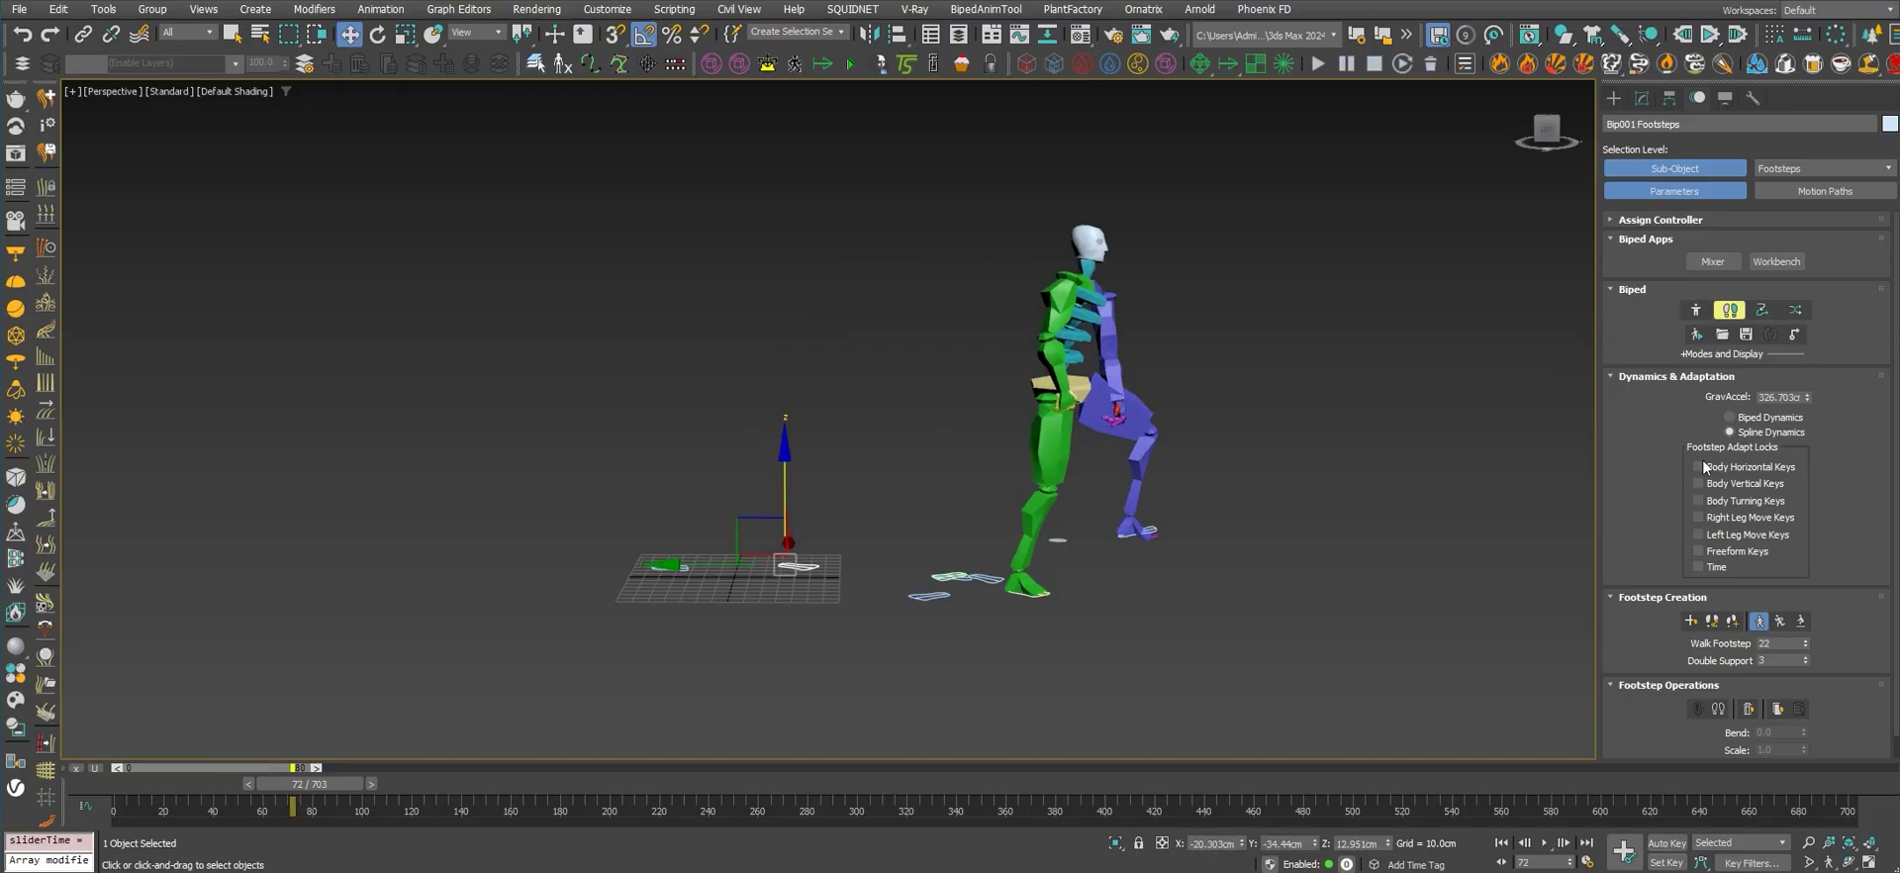
Step: Leave Footstep mode and load the motion capture file walk.bip onto the biped with footstep extraction on and no key reduction
{"action": "left_click", "coordinate": [1730, 318]}
{"action": "middle_click_drag", "start_coordinate": [1320, 417], "coordinate": [1320, 489], "text": "alt"}
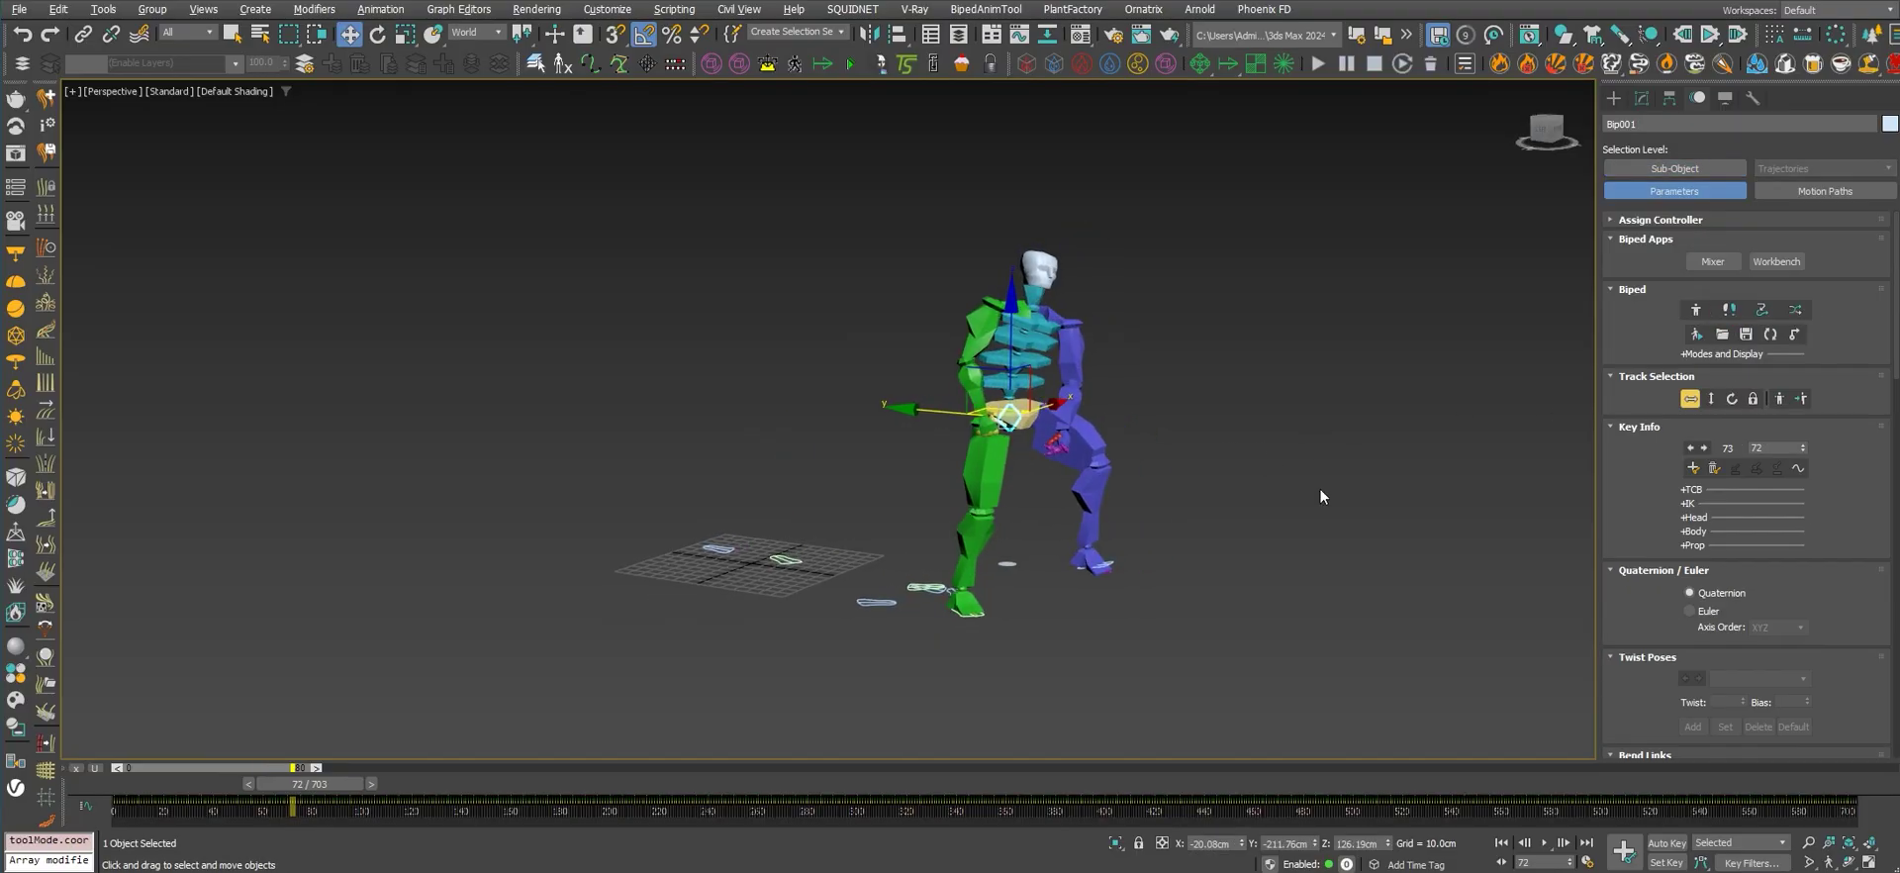
{"action": "scroll", "coordinate": [1655, 613], "scroll_direction": "down", "scroll_amount": 10}
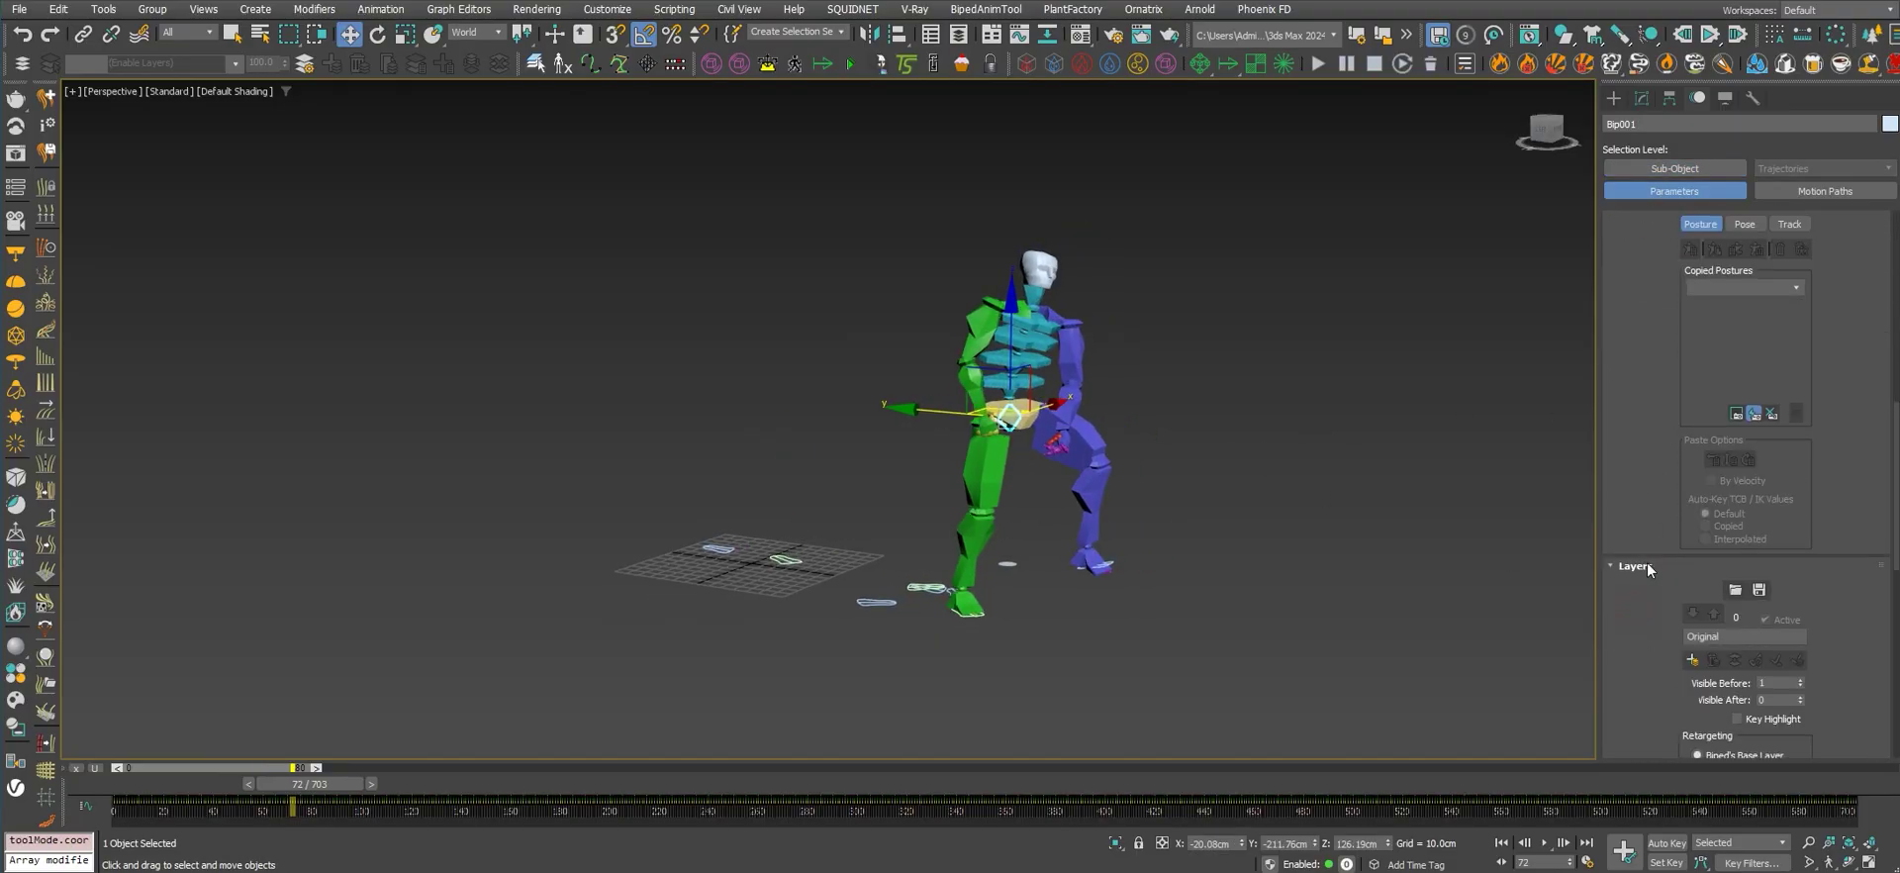
{"action": "scroll", "coordinate": [1652, 419], "scroll_direction": "down", "scroll_amount": 5}
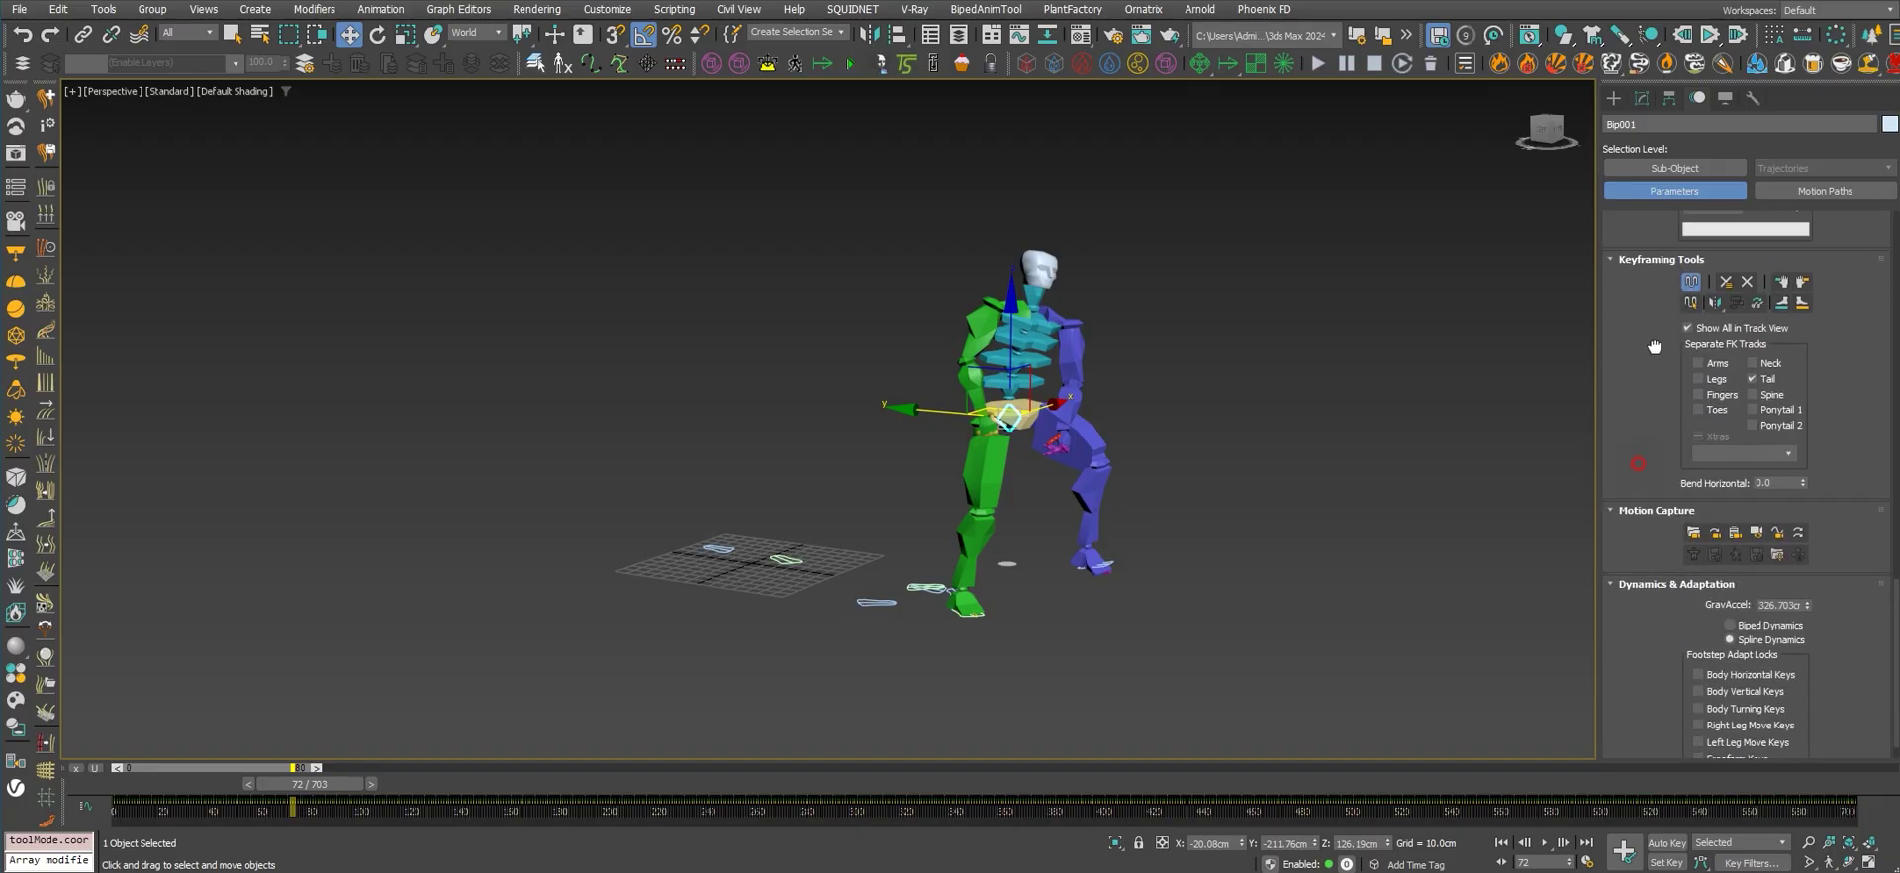
{"action": "left_click", "coordinate": [1693, 499]}
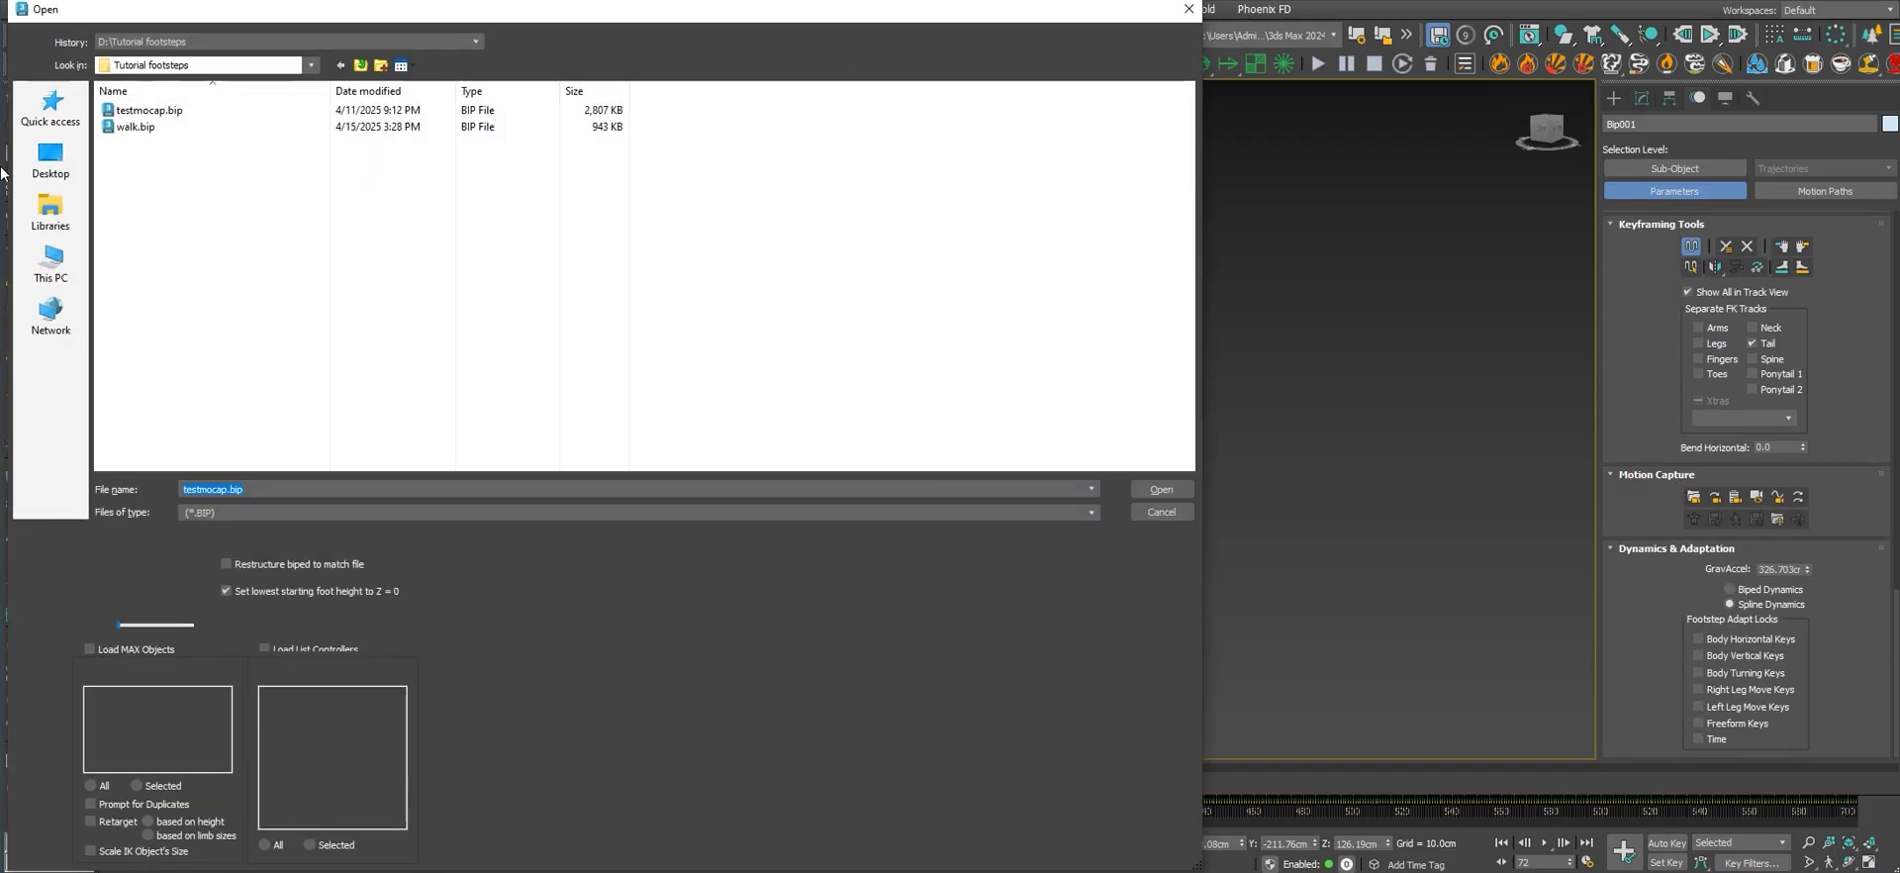
{"action": "left_click", "coordinate": [138, 127]}
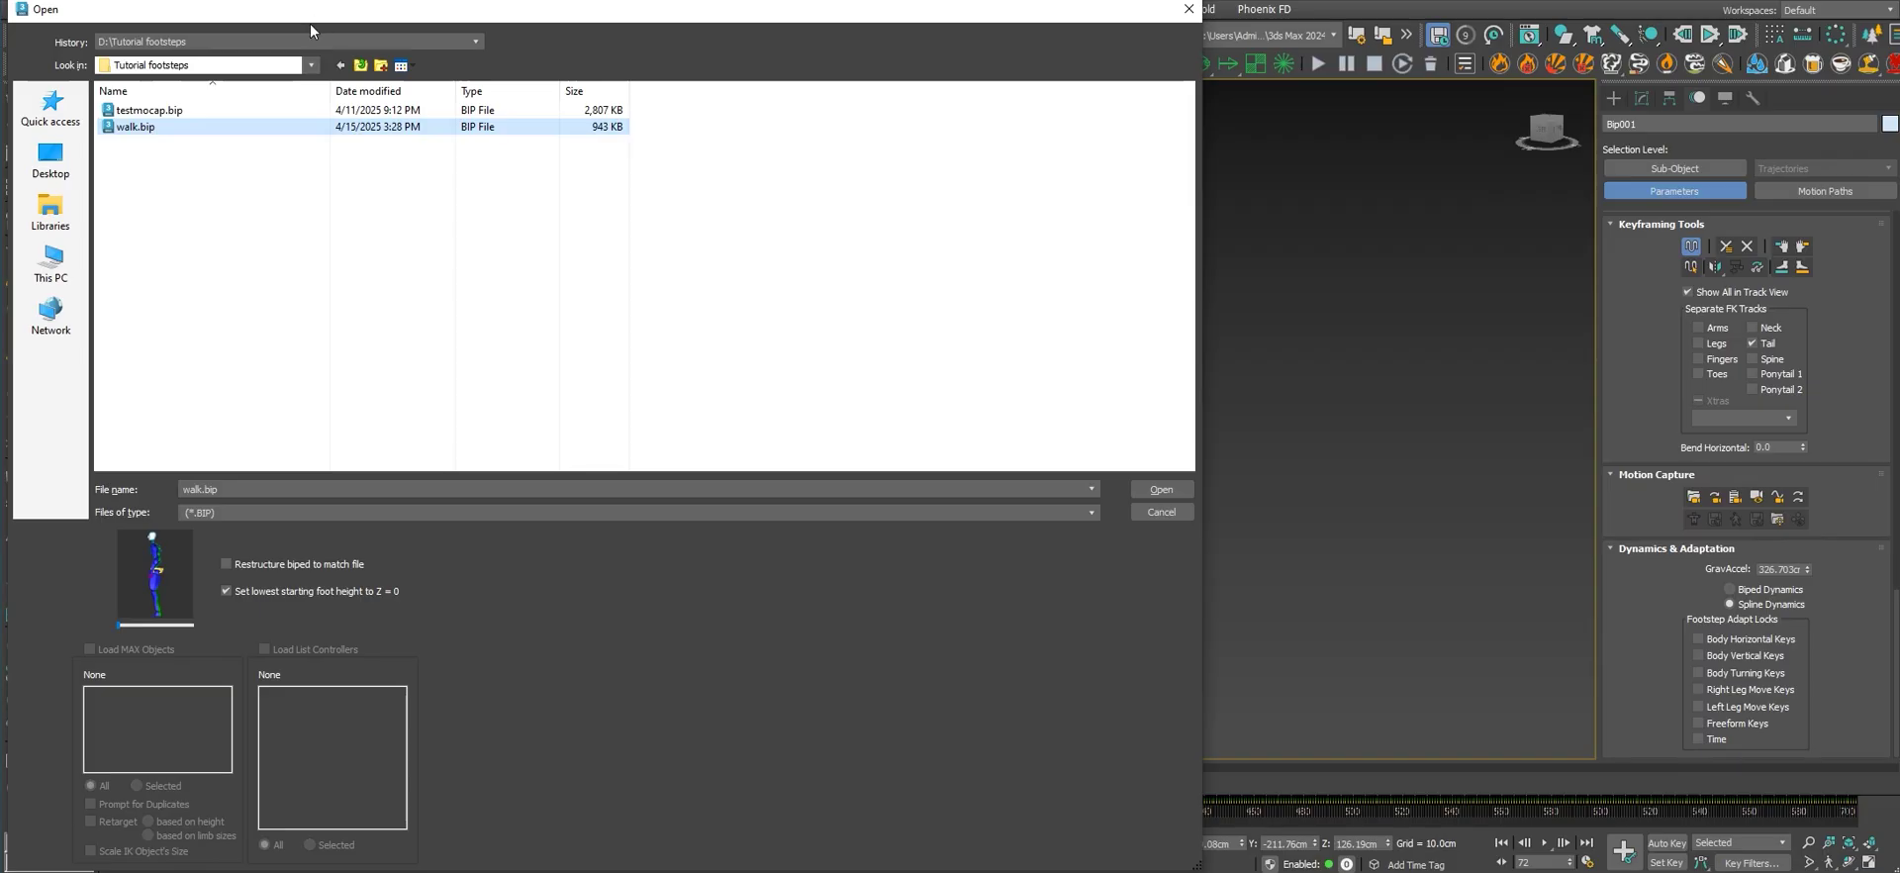
{"action": "double_click", "coordinate": [133, 127]}
{"action": "left_click_drag", "start_coordinate": [555, 87], "coordinate": [944, 70]}
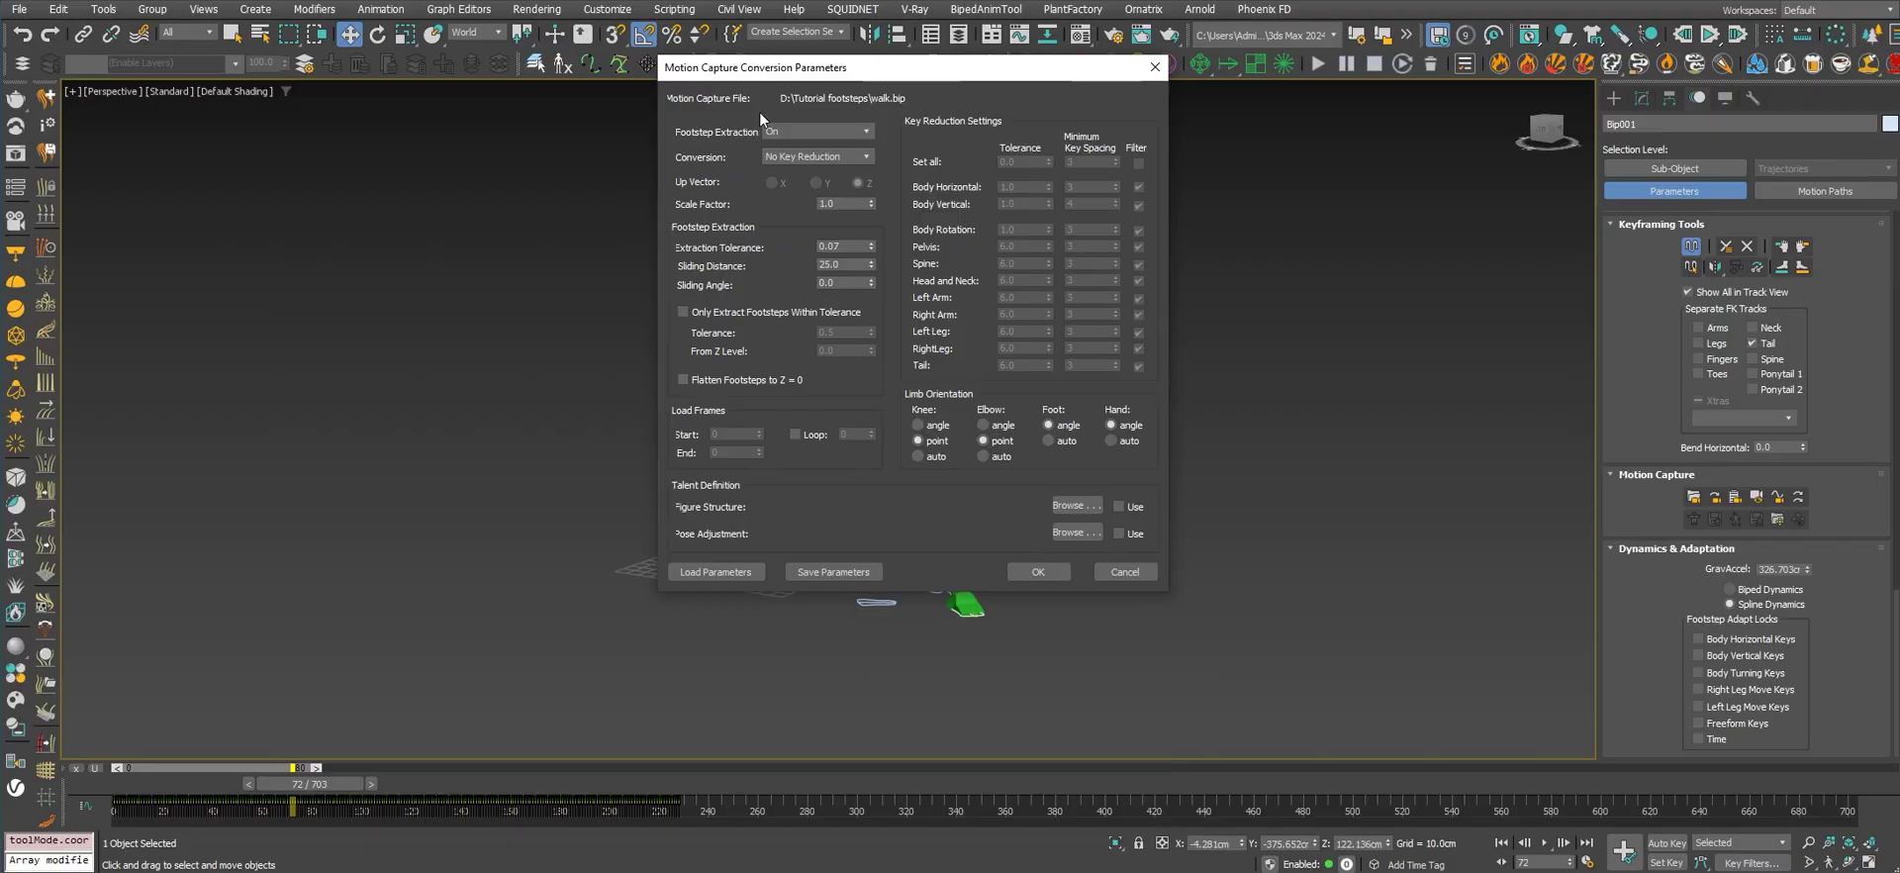
{"action": "left_click_drag", "start_coordinate": [837, 71], "coordinate": [827, 112]}
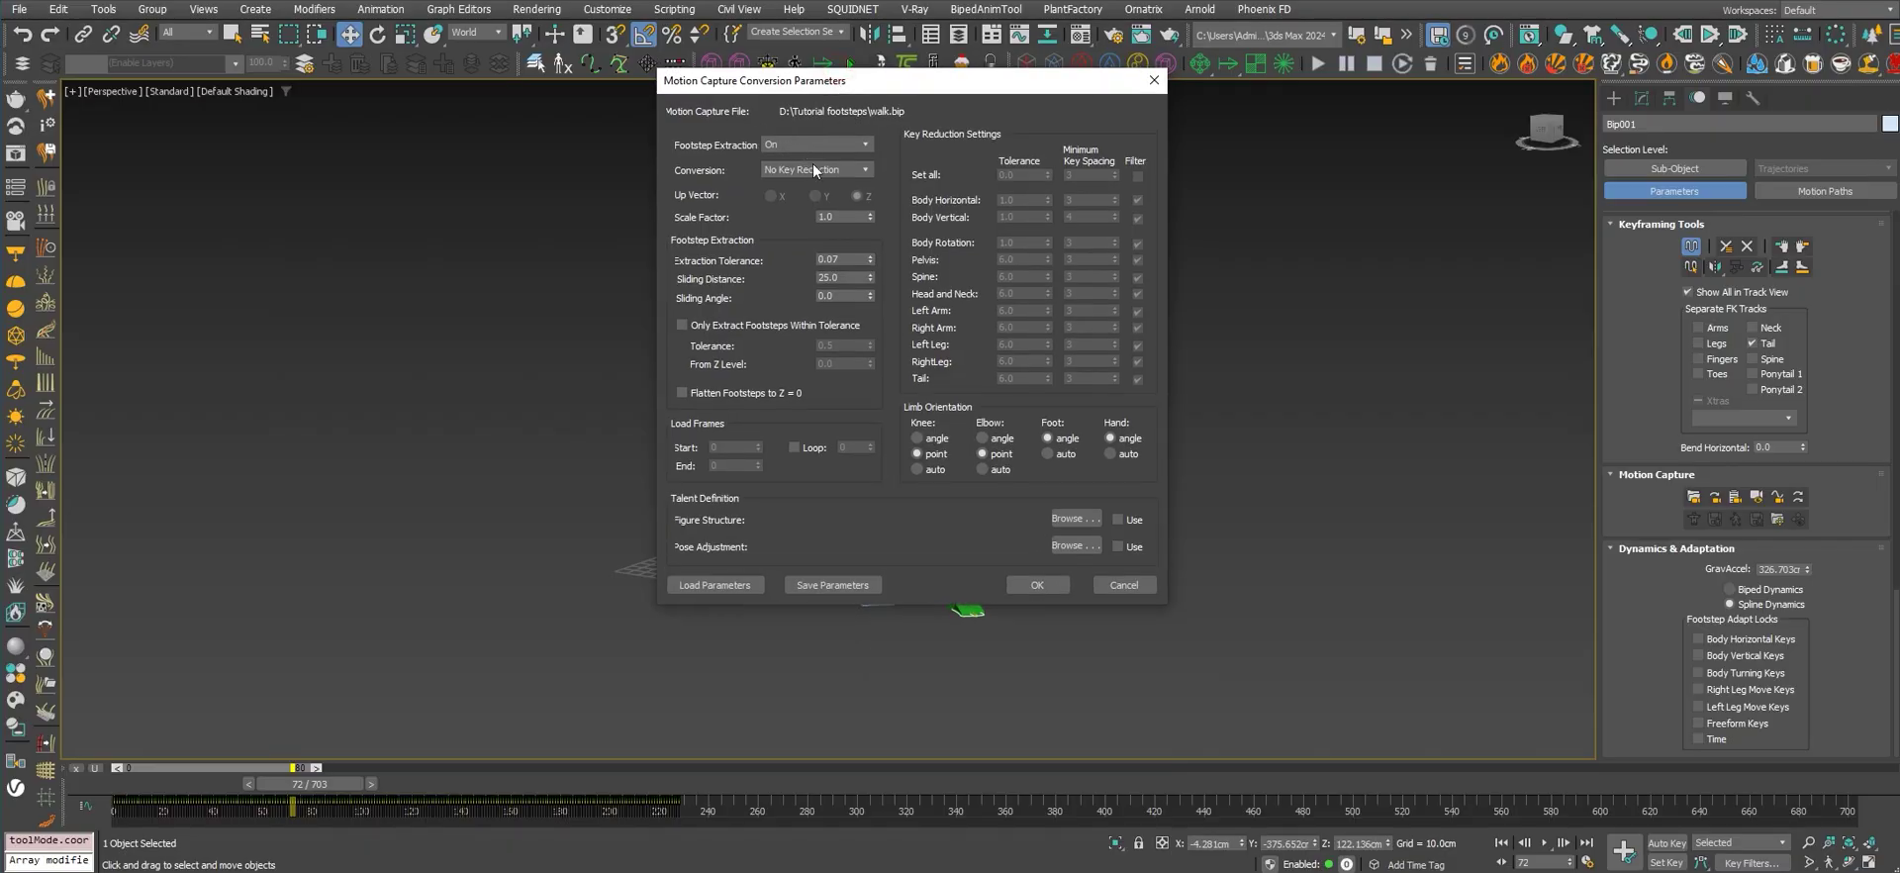
{"action": "left_click", "coordinate": [1038, 577]}
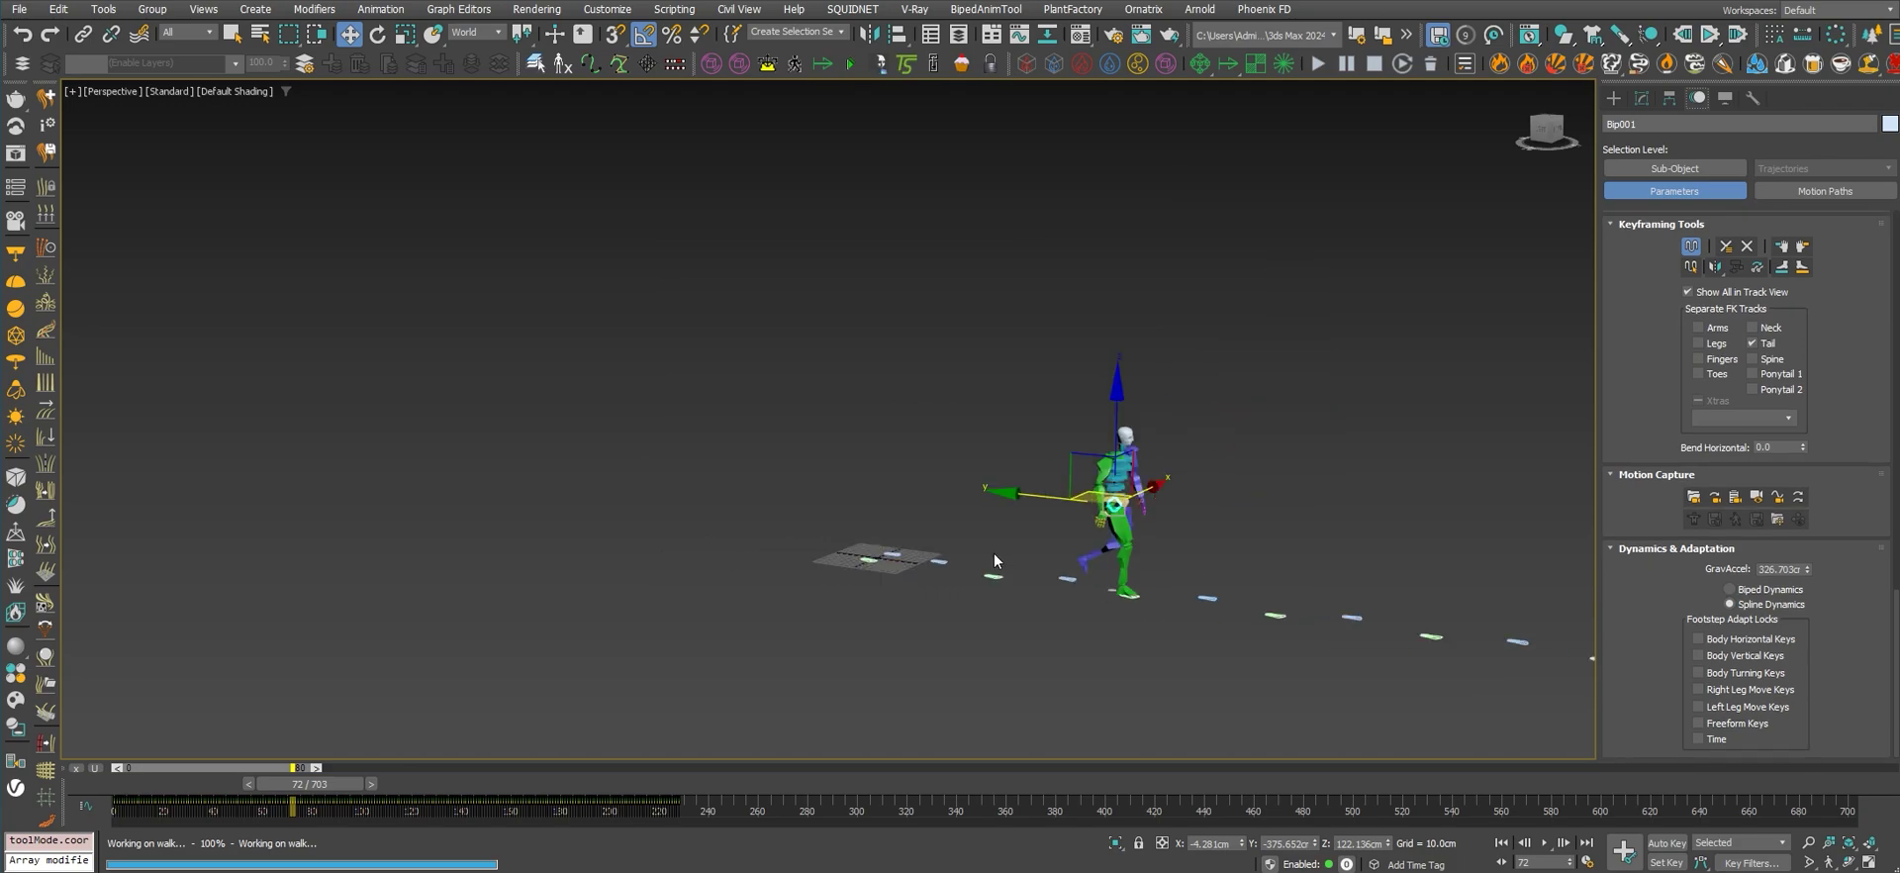
Step: Return to frame 0 and unhide the hilly terrain mesh under the walk path
{"action": "left_click_drag", "start_coordinate": [317, 787], "coordinate": [128, 816]}
{"action": "key", "text": "w"}
{"action": "middle_click_drag", "start_coordinate": [1000, 663], "coordinate": [878, 606], "text": "alt"}
{"action": "right_click", "coordinate": [878, 607]}
{"action": "left_click", "coordinate": [958, 539]}
{"action": "mouse_move", "coordinate": [950, 521]}
{"action": "middle_mouse_down", "text": "alt"}
{"action": "mouse_move", "coordinate": [953, 480]}
{"action": "mouse_move", "coordinate": [1000, 500]}
{"action": "mouse_move", "coordinate": [971, 513]}
{"action": "mouse_move", "coordinate": [1017, 467]}
{"action": "mouse_move", "coordinate": [1052, 513]}
{"action": "mouse_move", "coordinate": [522, 428]}
{"action": "middle_mouse_up", "text": "alt"}
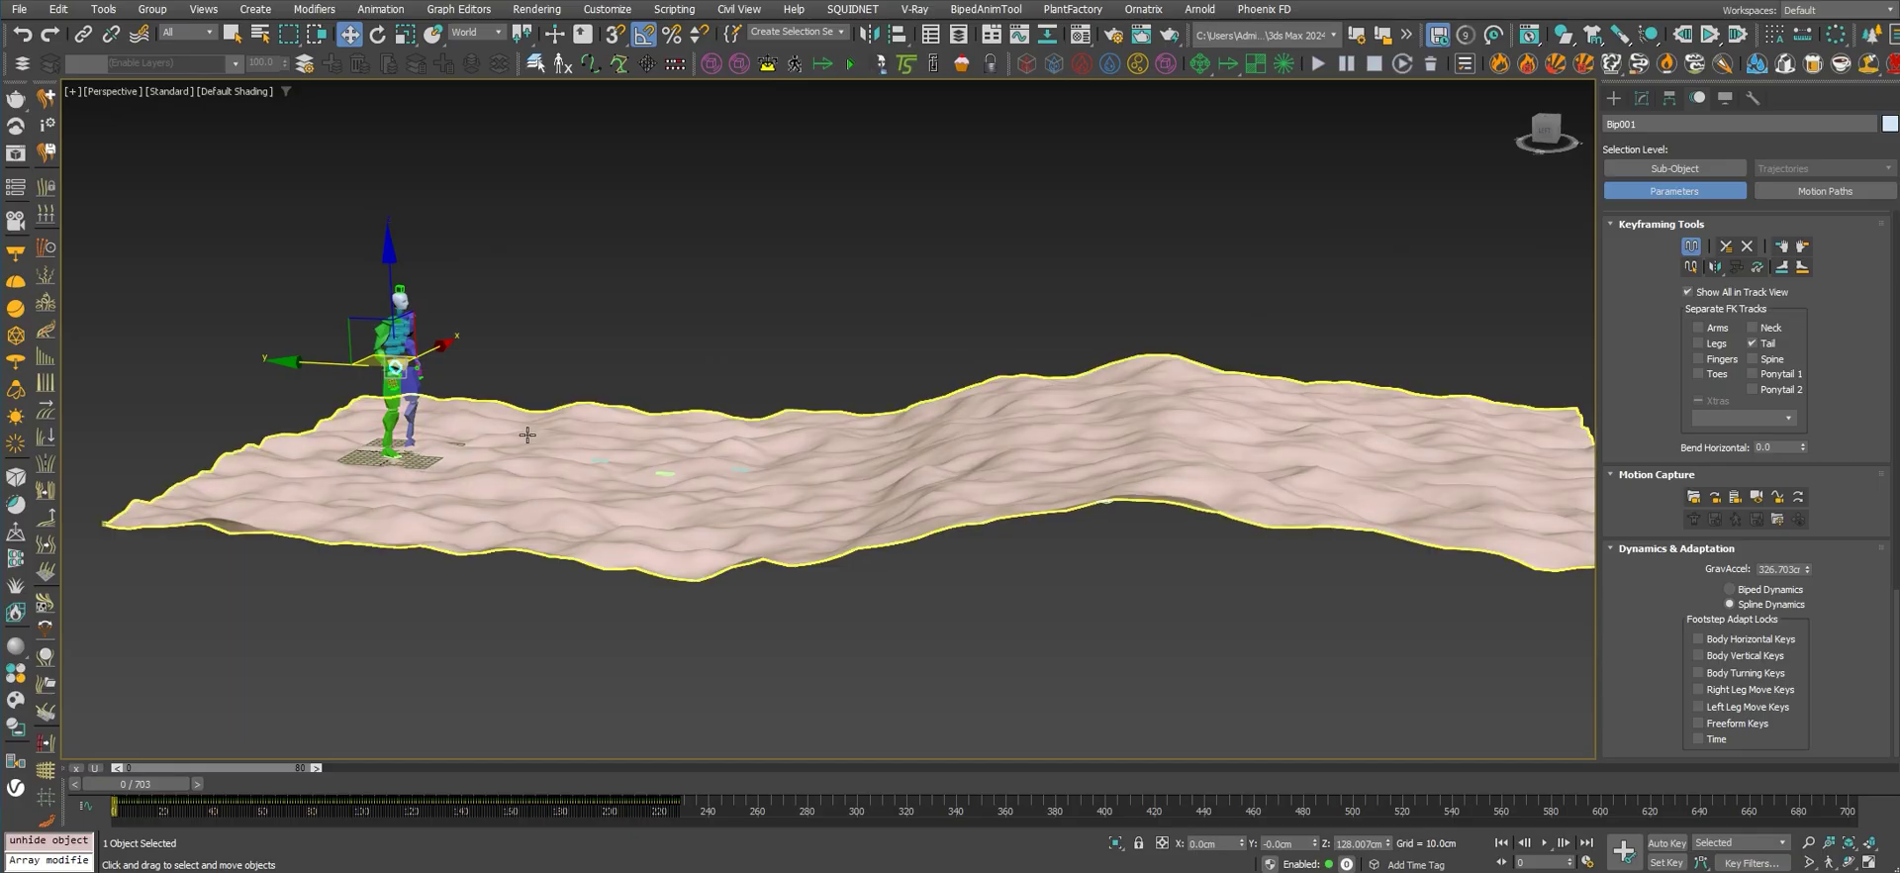
{"action": "middle_click_drag", "start_coordinate": [1356, 475], "coordinate": [1292, 466], "text": "alt"}
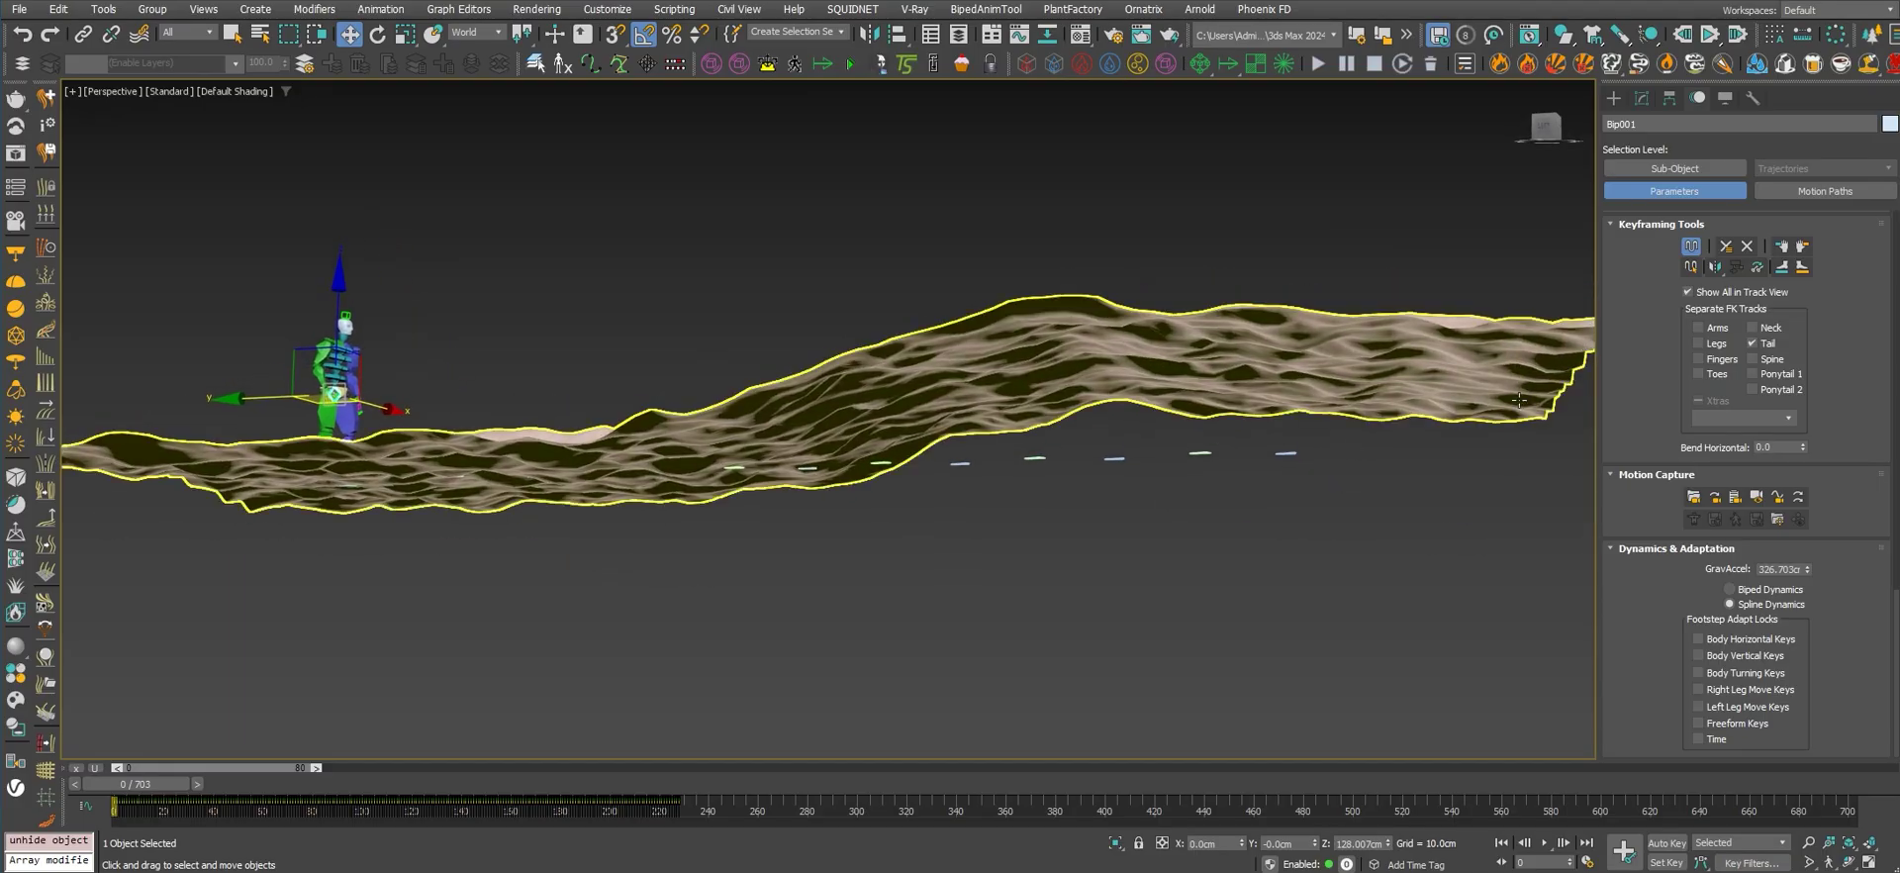
Step: Turn on Footstep mode for the biped to make the walk's footsteps editable
{"action": "left_click_drag", "start_coordinate": [1642, 319], "coordinate": [1679, 570]}
{"action": "scroll", "coordinate": [1678, 568], "scroll_direction": "up", "scroll_amount": 6}
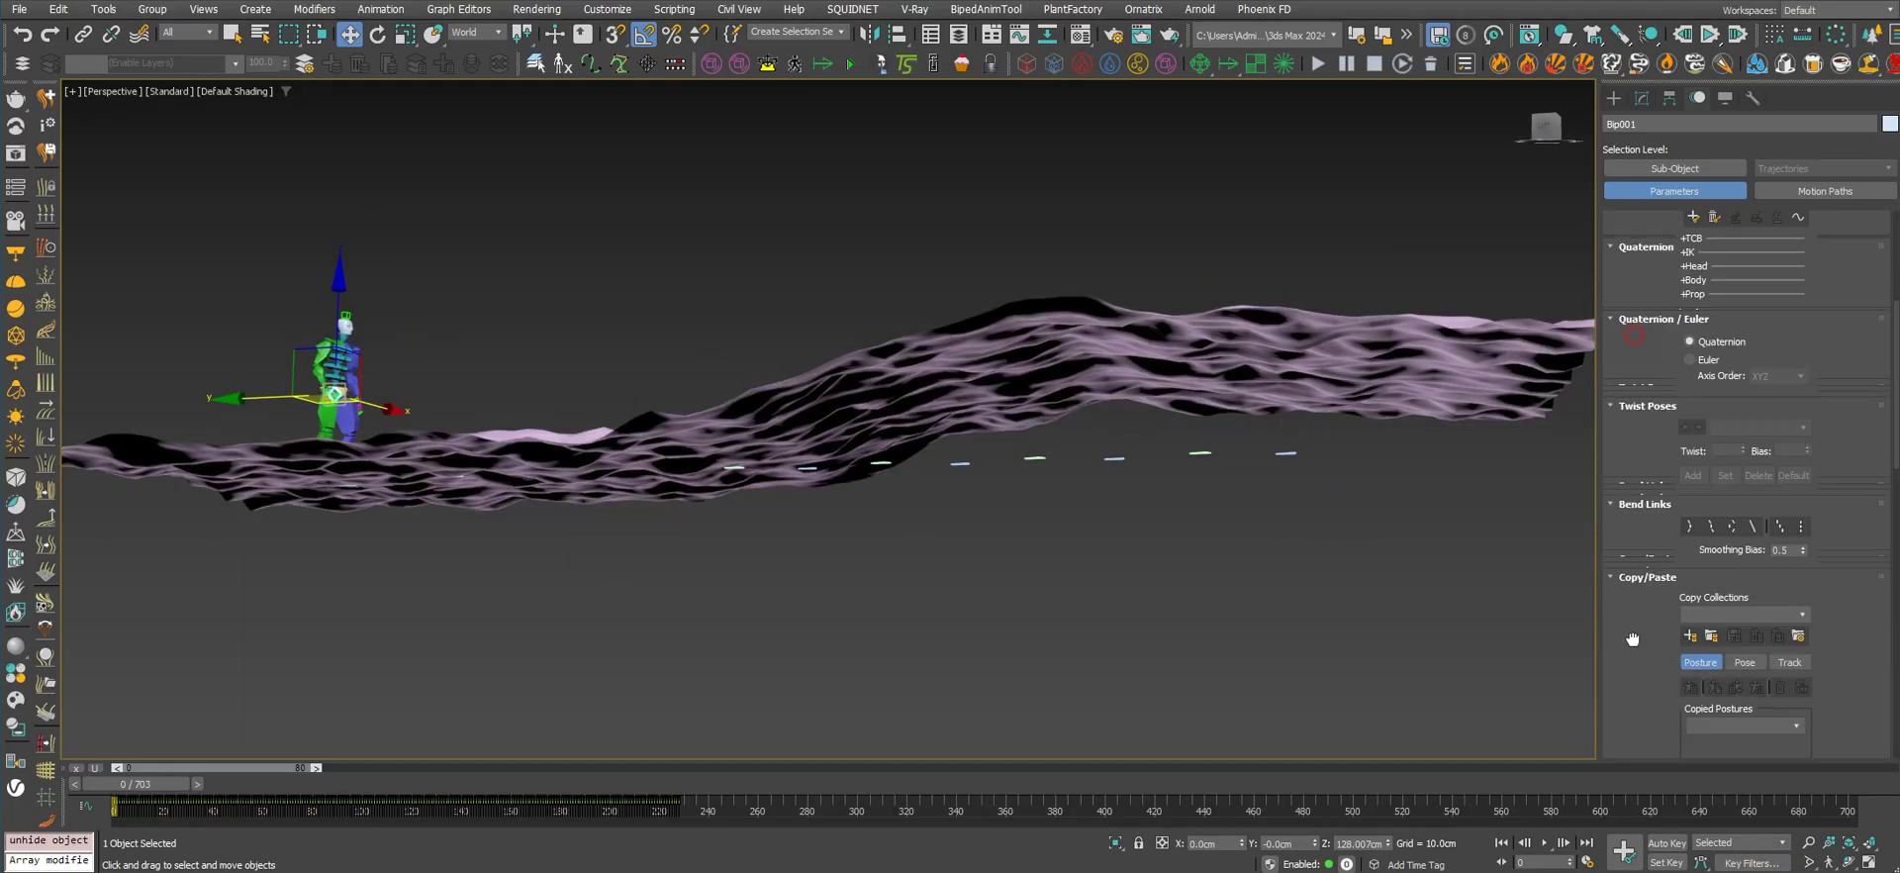
{"action": "scroll", "coordinate": [1665, 402], "scroll_direction": "up", "scroll_amount": 1}
{"action": "left_click", "coordinate": [1732, 308]}
{"action": "middle_click_drag", "start_coordinate": [932, 532], "coordinate": [1000, 466]}
{"action": "scroll", "coordinate": [960, 505], "scroll_direction": "down", "scroll_amount": 3}
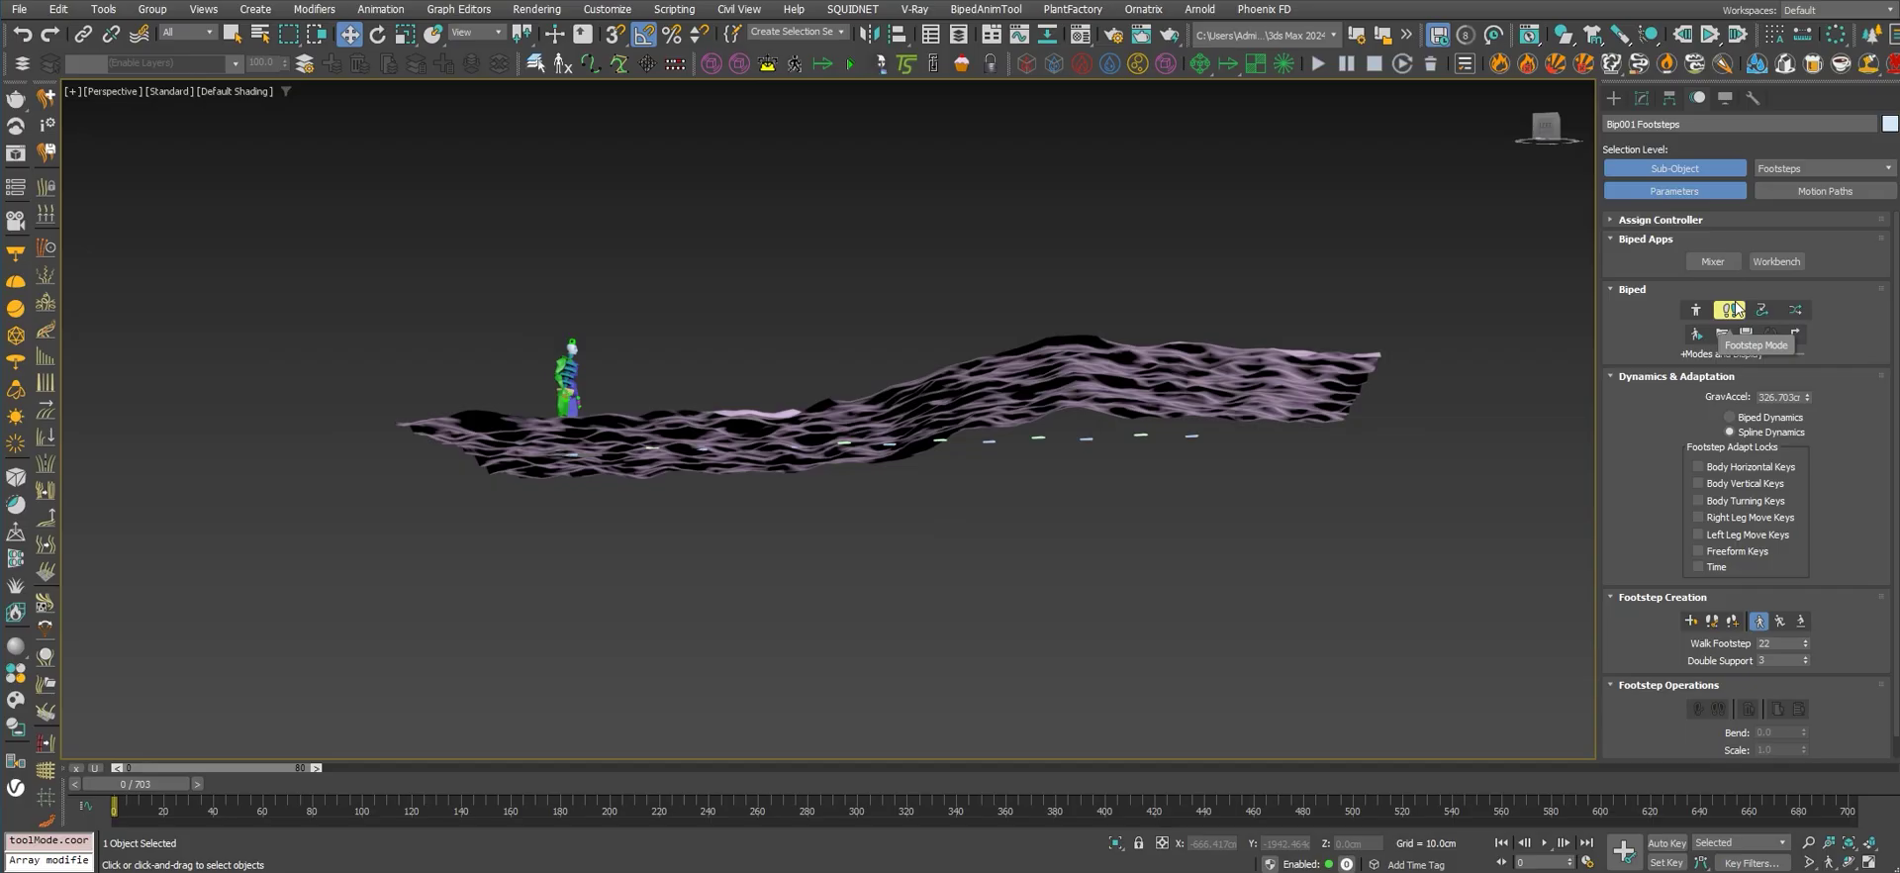
{"action": "middle_click_drag", "start_coordinate": [1104, 527], "coordinate": [1063, 524], "text": "alt"}
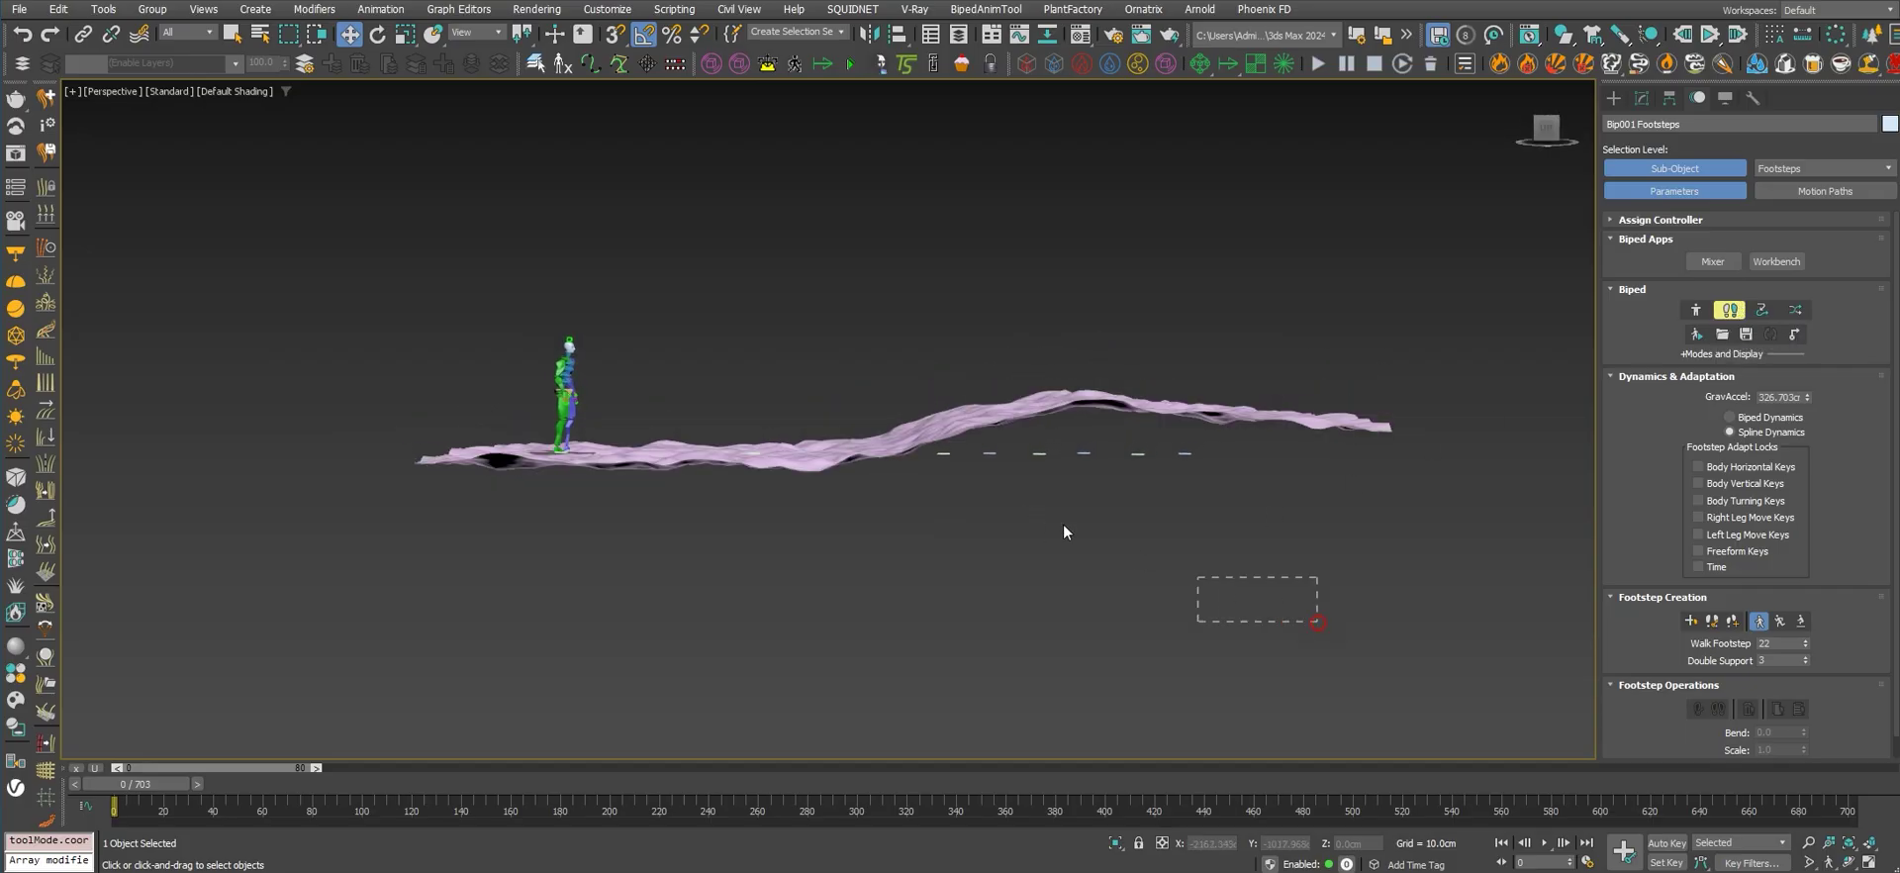
Step: Raise the footsteps at the foot of the hill in Z to sit on the terrain surface
{"action": "left_click_drag", "start_coordinate": [795, 420], "coordinate": [794, 418]}
{"action": "middle_click_drag", "start_coordinate": [1017, 433], "coordinate": [983, 404], "text": "alt"}
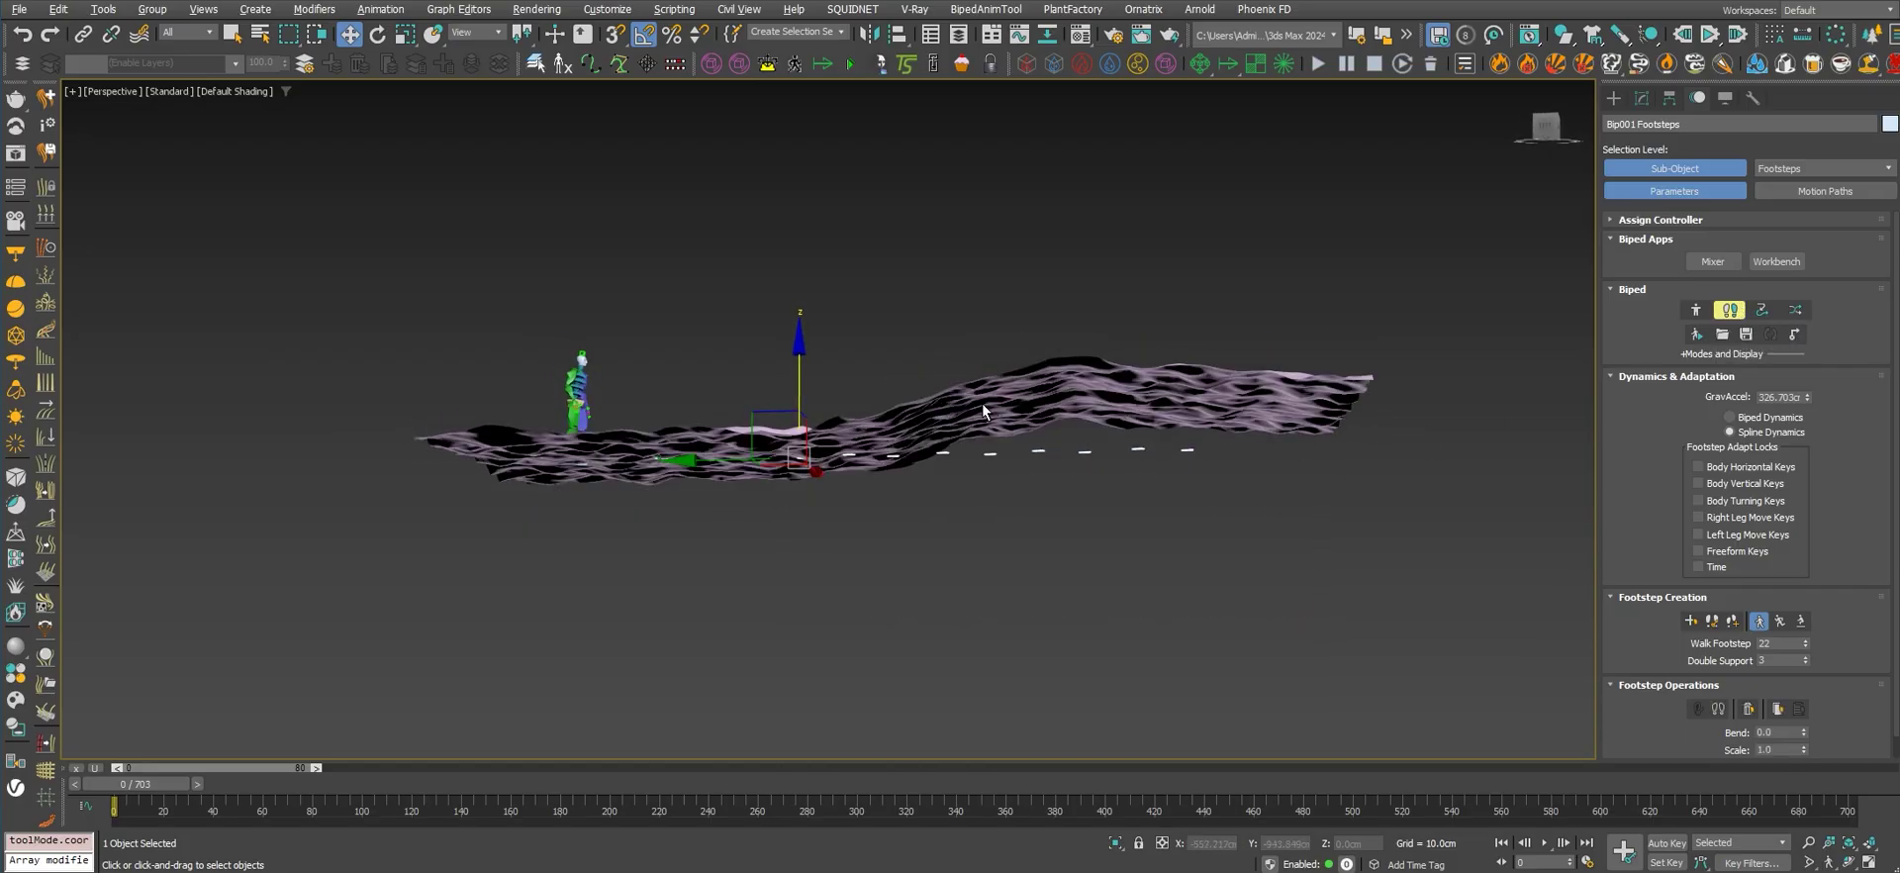
{"action": "left_click_drag", "start_coordinate": [796, 384], "coordinate": [805, 379]}
{"action": "middle_click_drag", "start_coordinate": [804, 379], "coordinate": [798, 416], "text": "alt"}
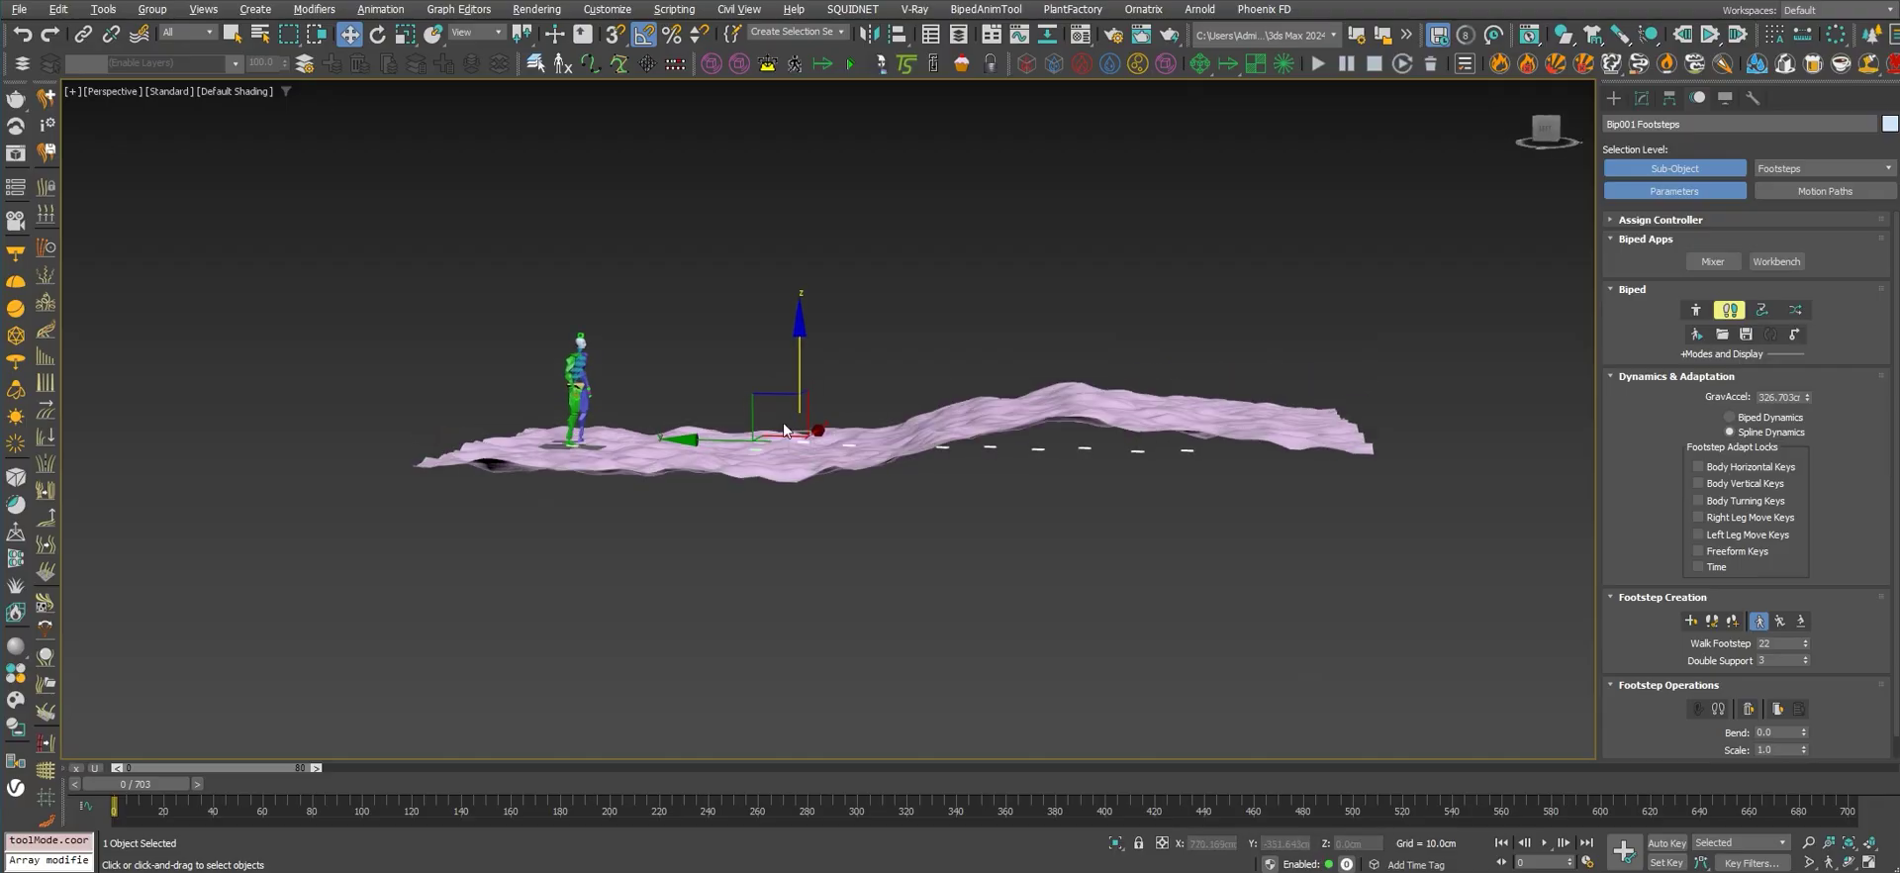
{"action": "left_click_drag", "start_coordinate": [753, 401], "coordinate": [803, 462]}
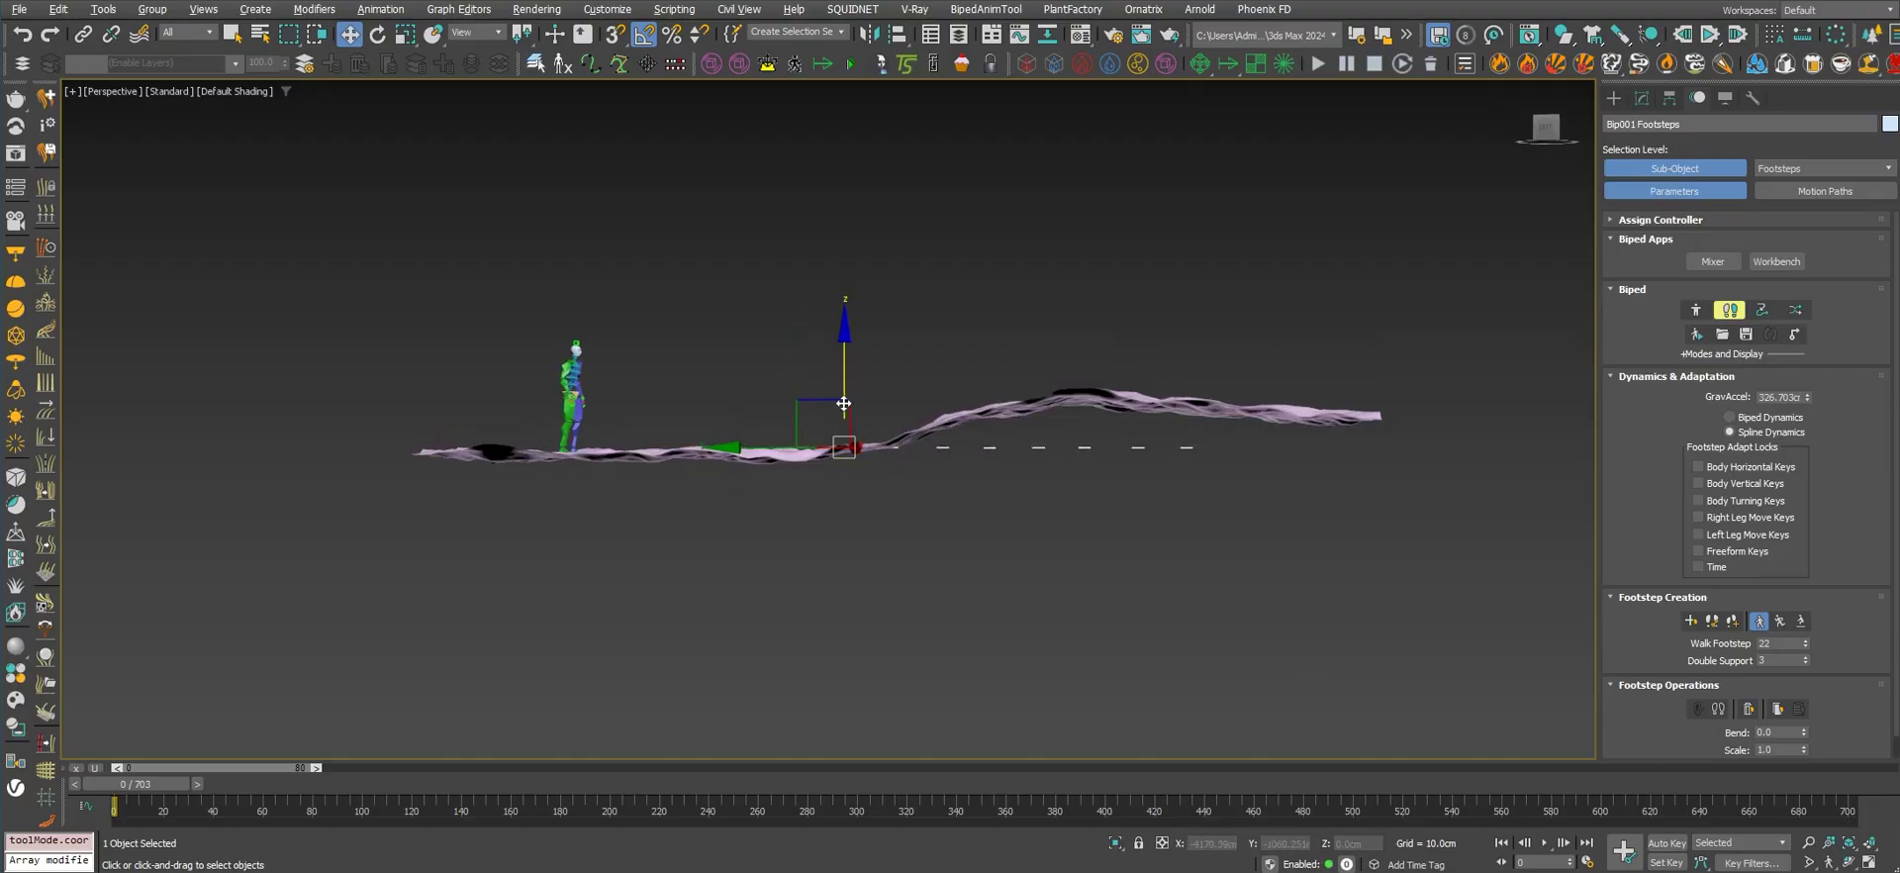
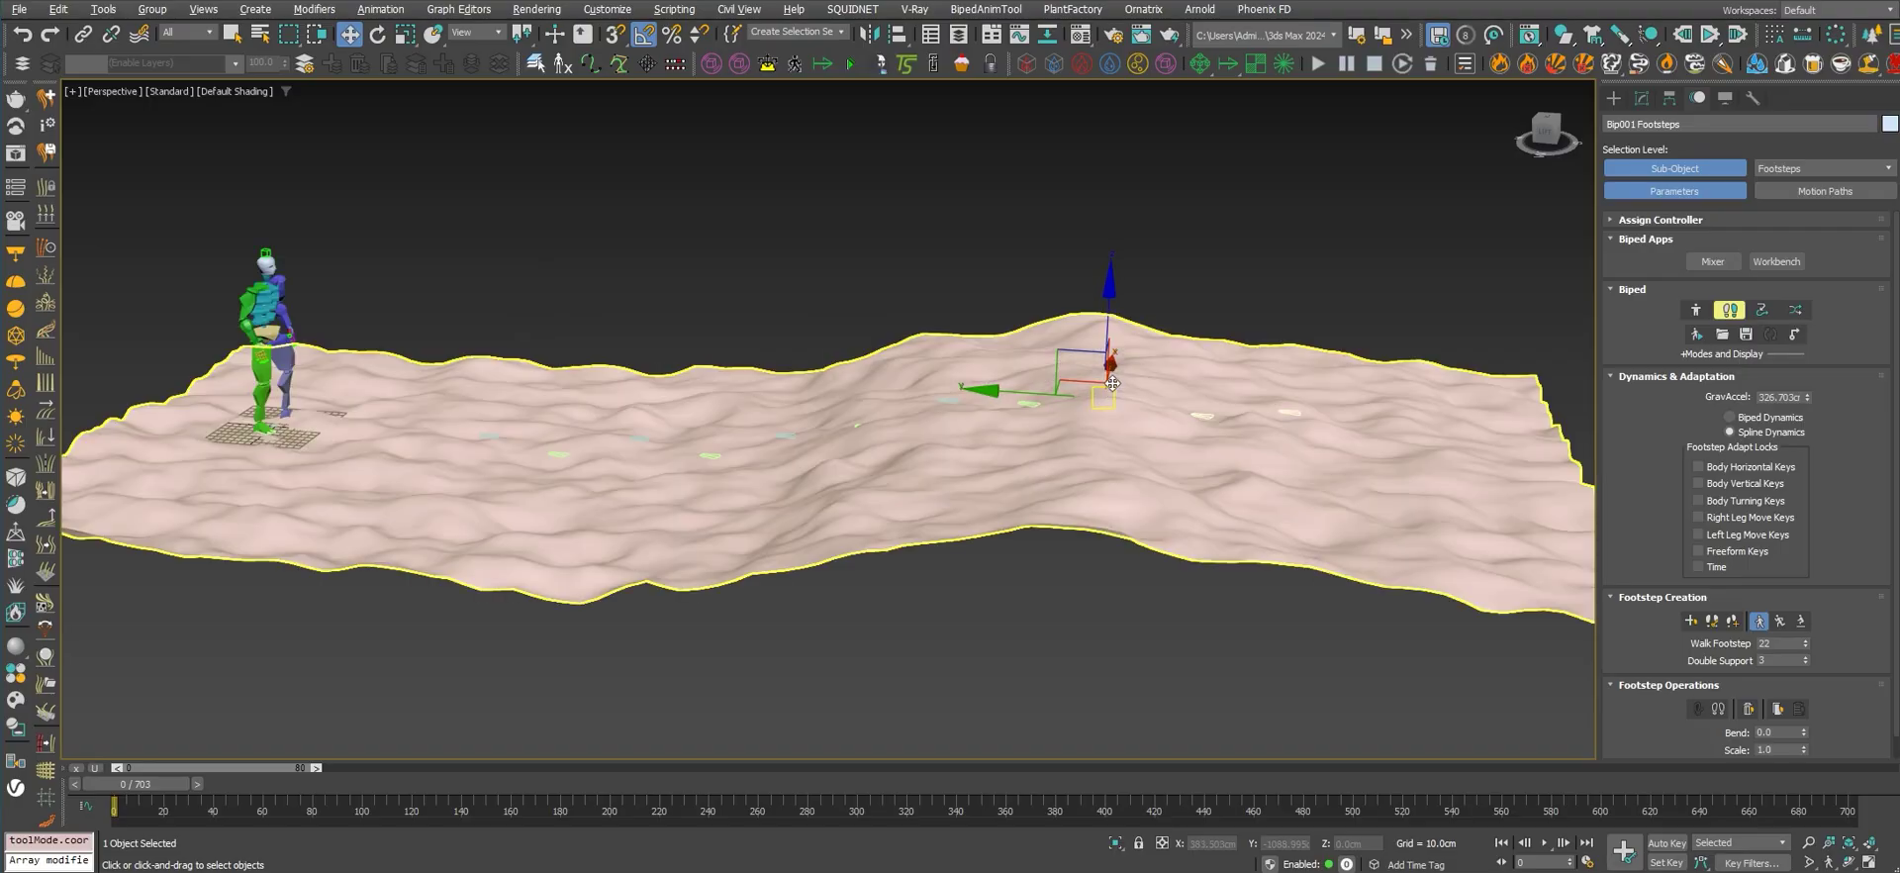
Step: Fit the heights of the footsteps around the hill crest to the terrain, moving the last left one to about Z 104 cm
{"action": "left_click_drag", "start_coordinate": [1112, 330], "coordinate": [1113, 327]}
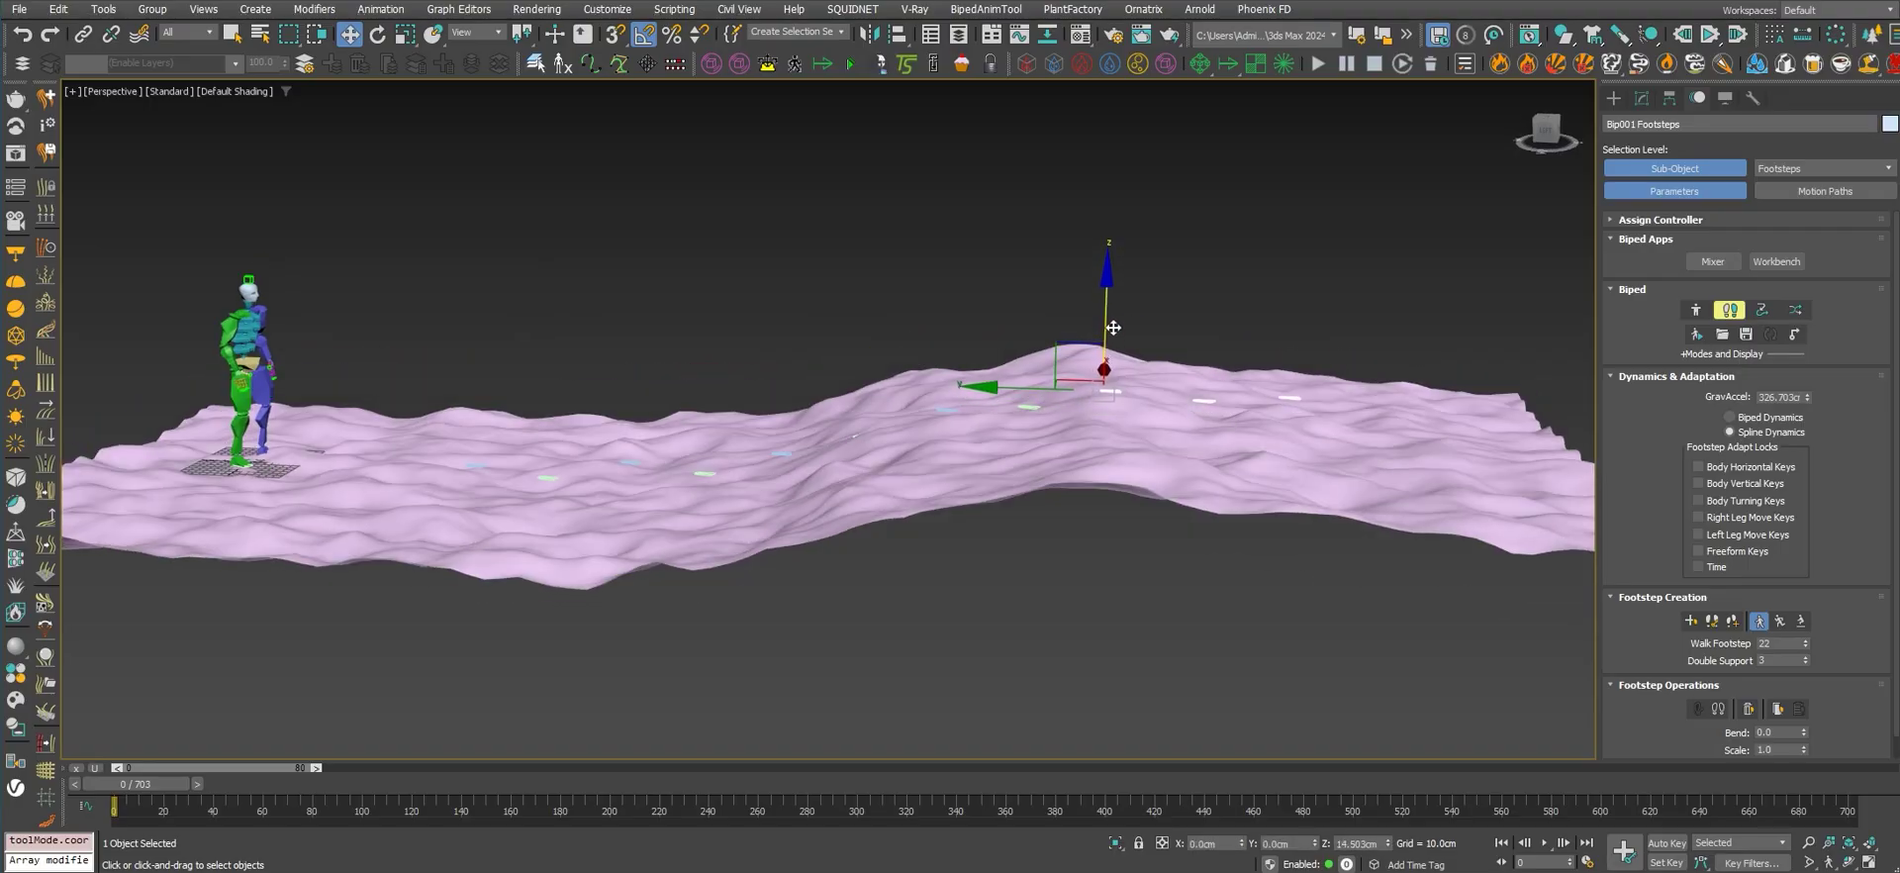
{"action": "middle_click_drag", "start_coordinate": [1130, 344], "coordinate": [1025, 388], "text": "alt"}
{"action": "left_click_drag", "start_coordinate": [1125, 327], "coordinate": [1126, 332]}
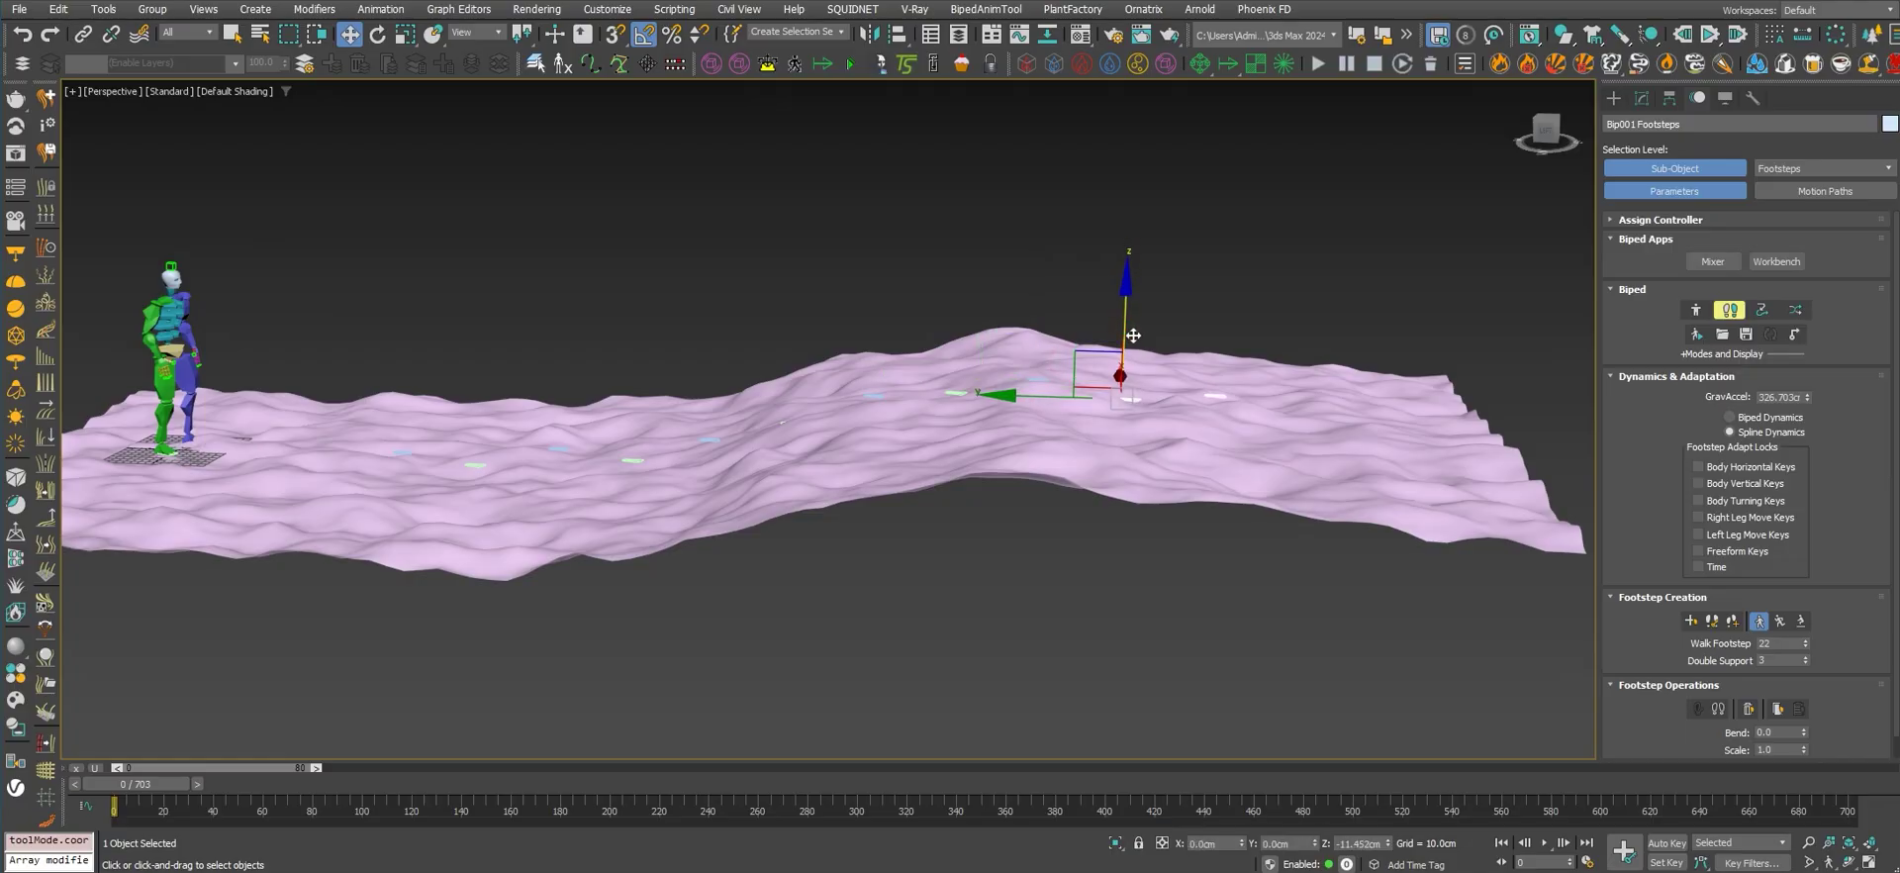
{"action": "middle_click_drag", "start_coordinate": [1112, 408], "coordinate": [1219, 382], "text": "alt"}
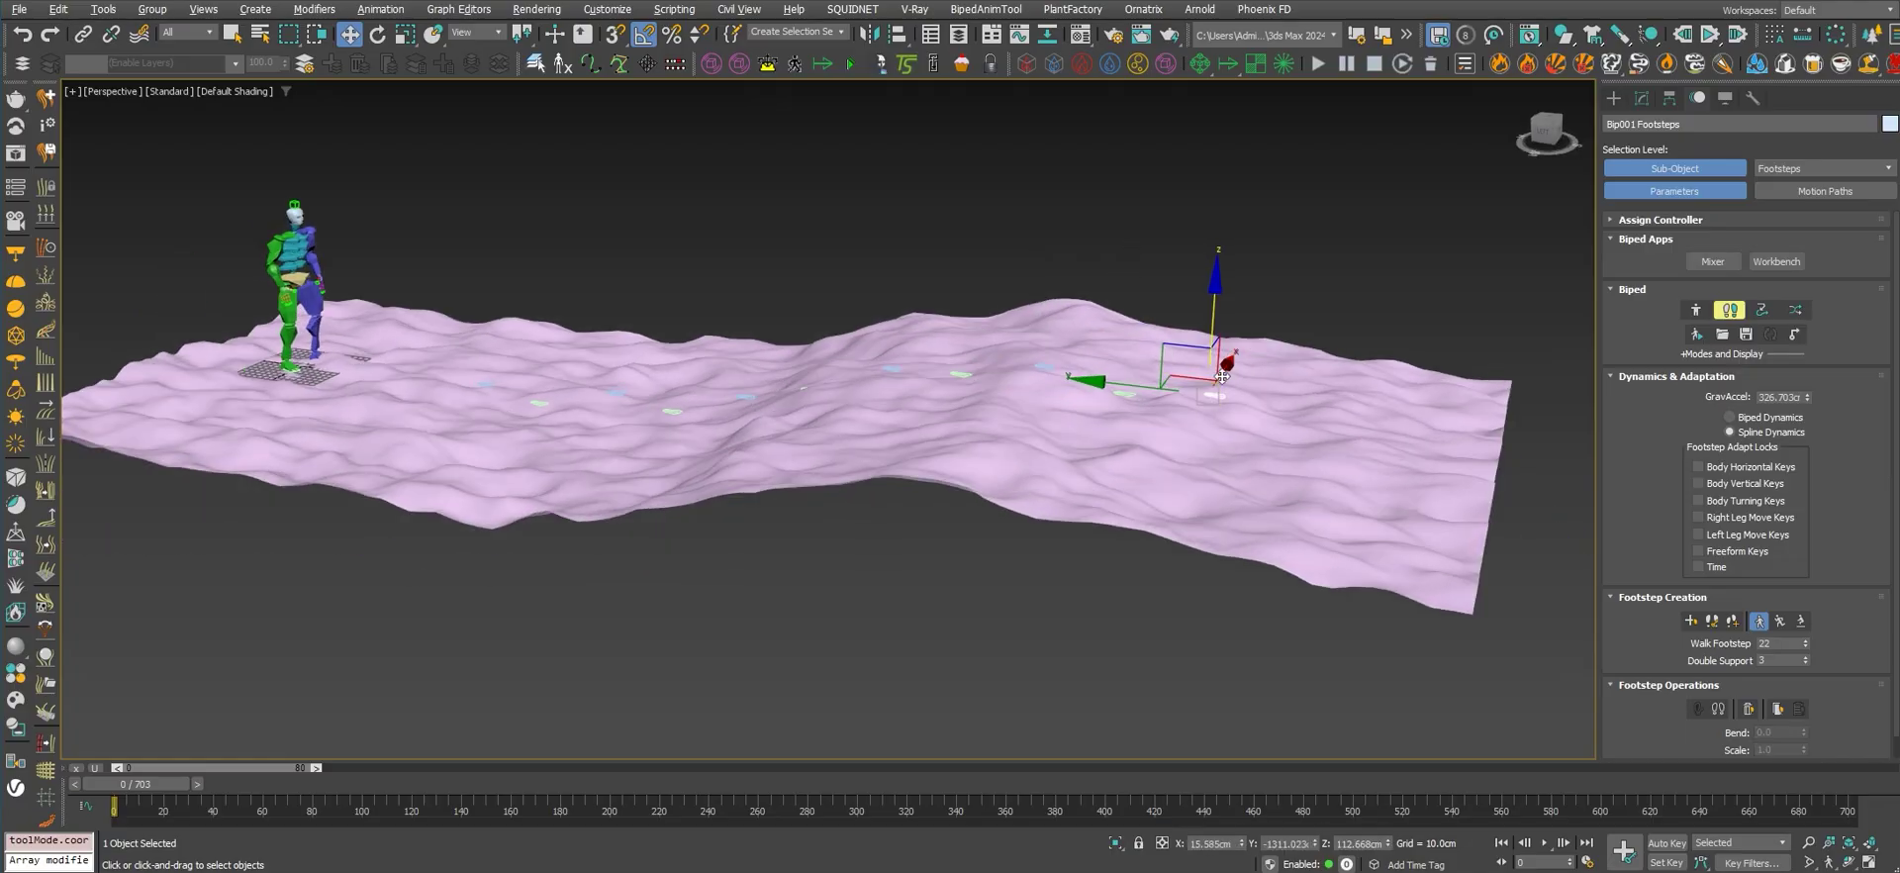
{"action": "left_click_drag", "start_coordinate": [1212, 336], "coordinate": [1215, 344]}
Step: Tilt the last left footstep to follow the terrain and lower it by about 2 cm
{"action": "scroll", "coordinate": [1227, 396], "scroll_direction": "up", "scroll_amount": 10}
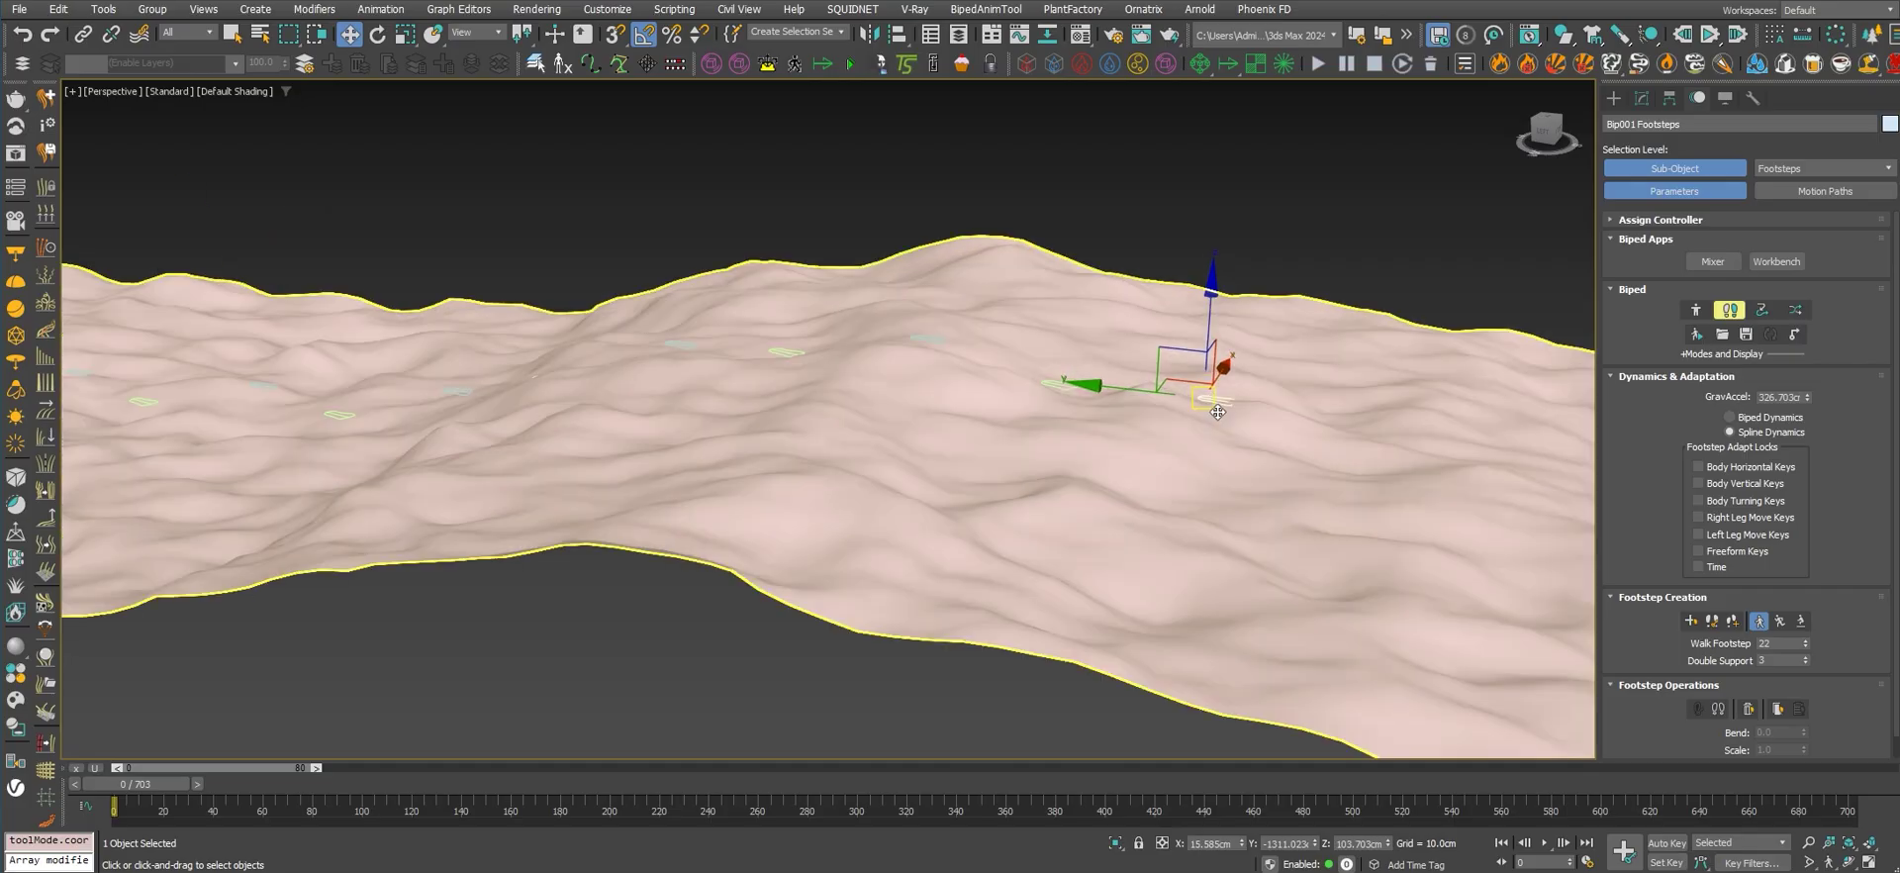
{"action": "key", "text": "e"}
{"action": "key", "text": "w"}
{"action": "key", "text": "e"}
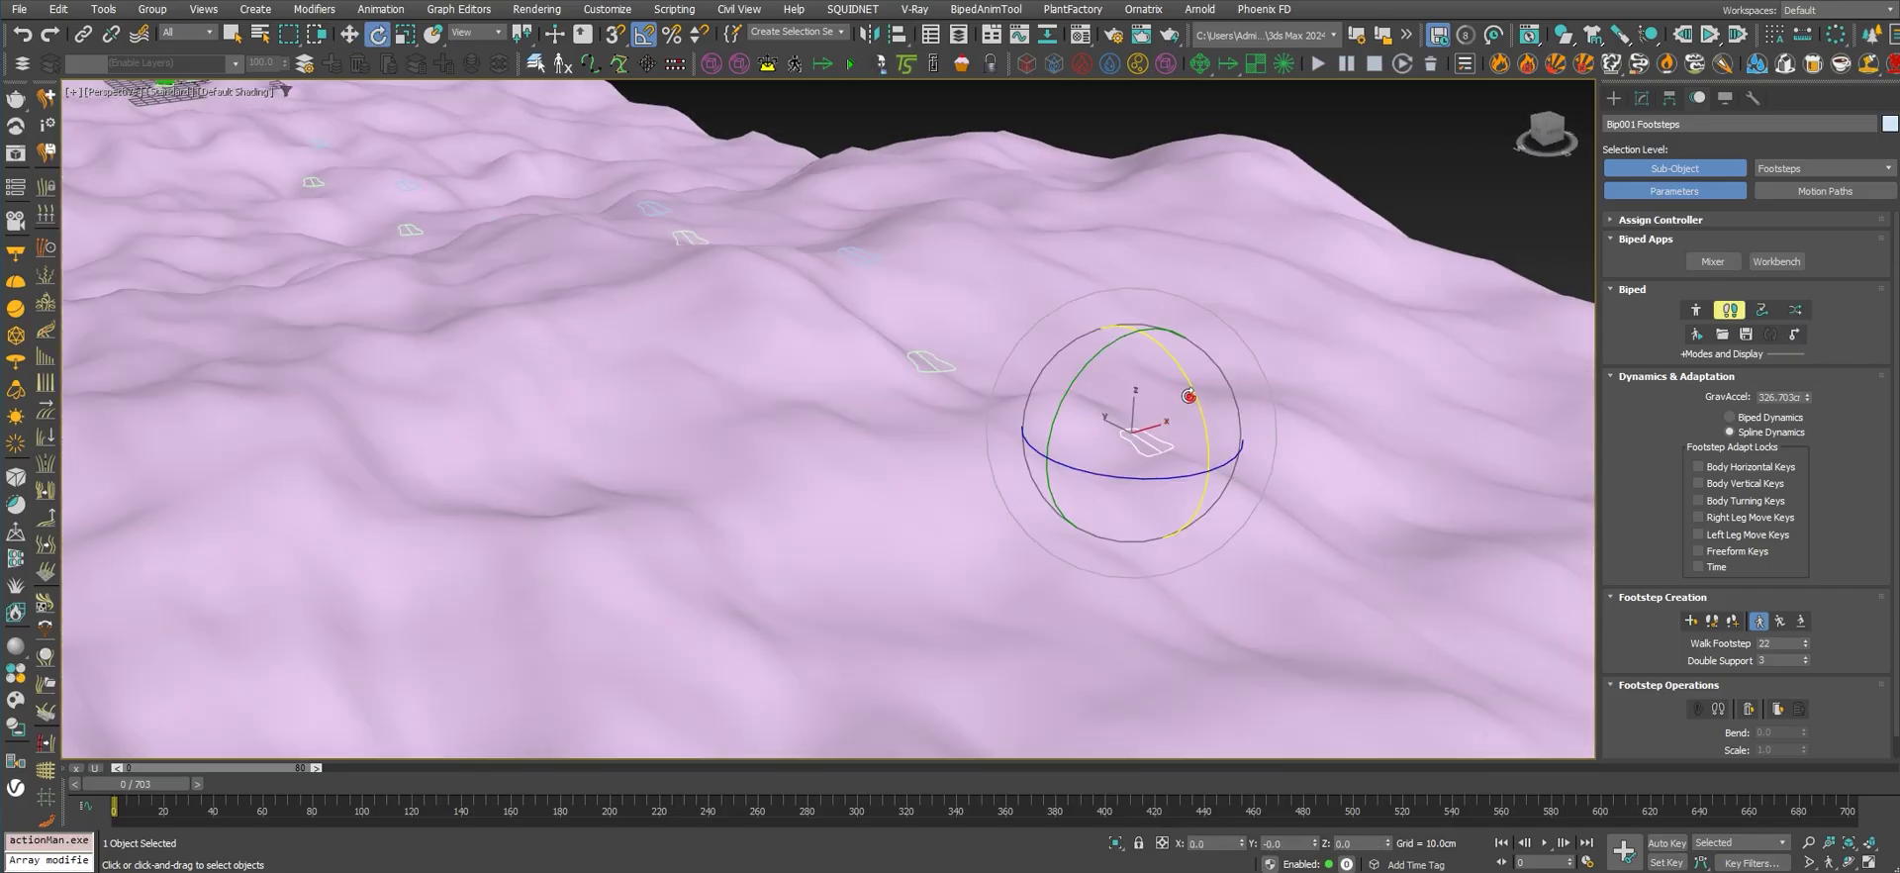
{"action": "key", "text": "w"}
{"action": "scroll", "coordinate": [1128, 376], "scroll_direction": "down", "scroll_amount": 6}
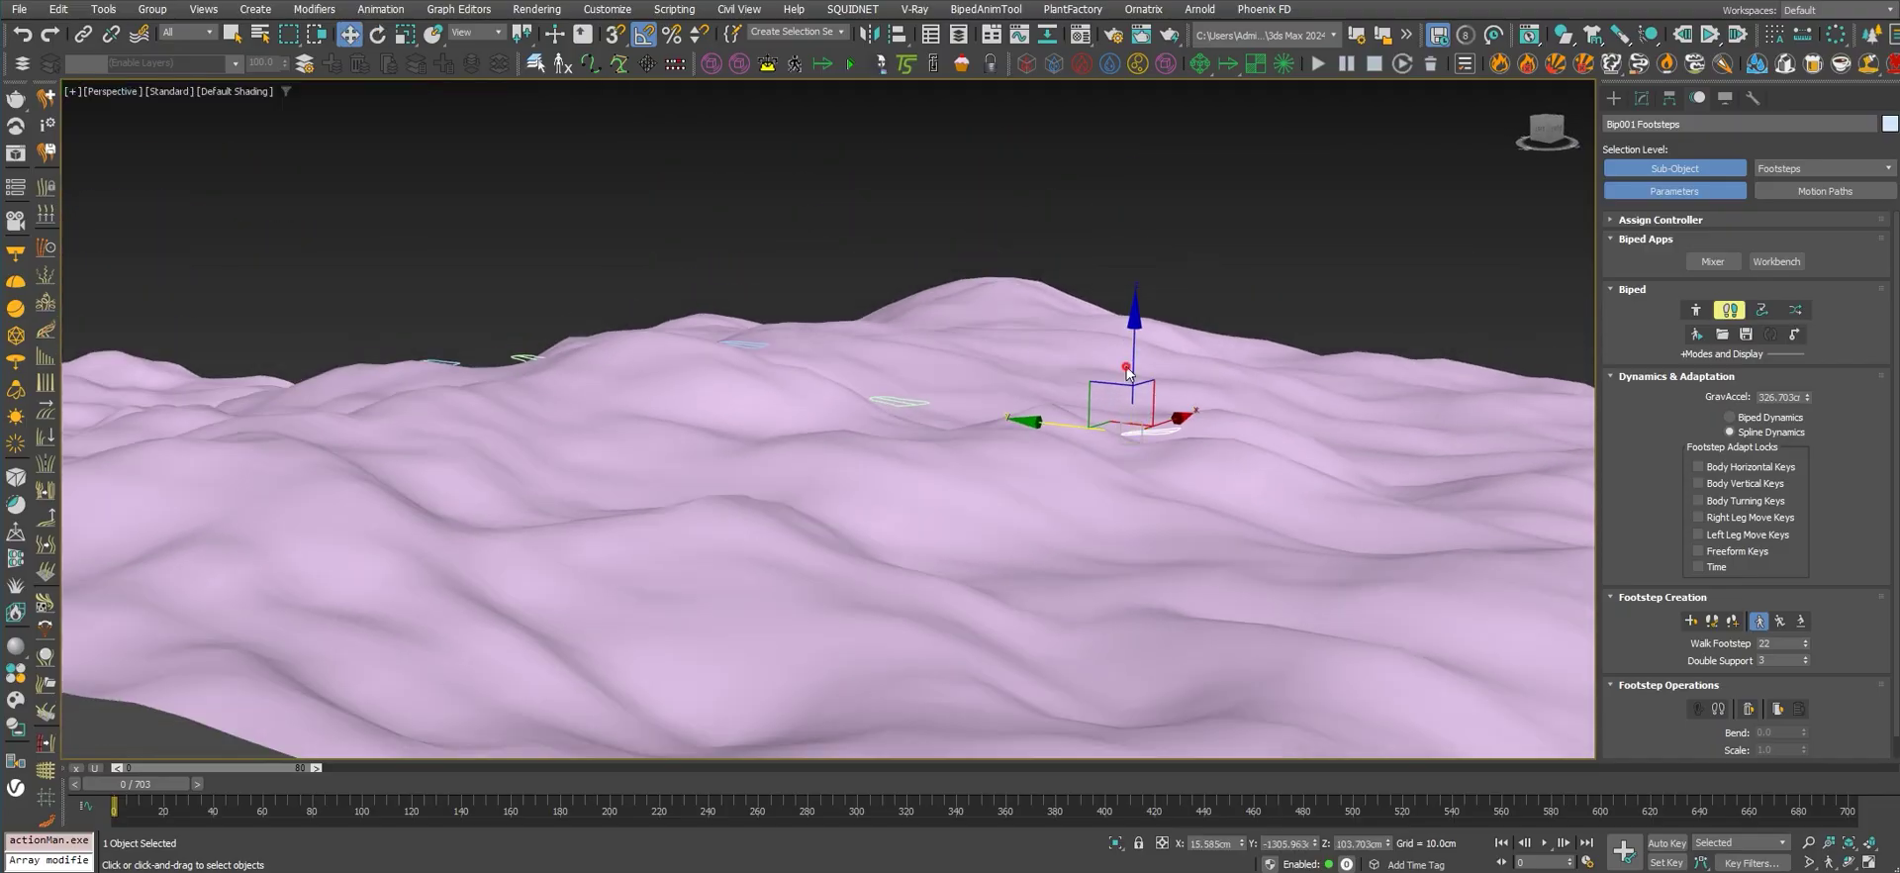
{"action": "left_click", "coordinate": [1153, 433]}
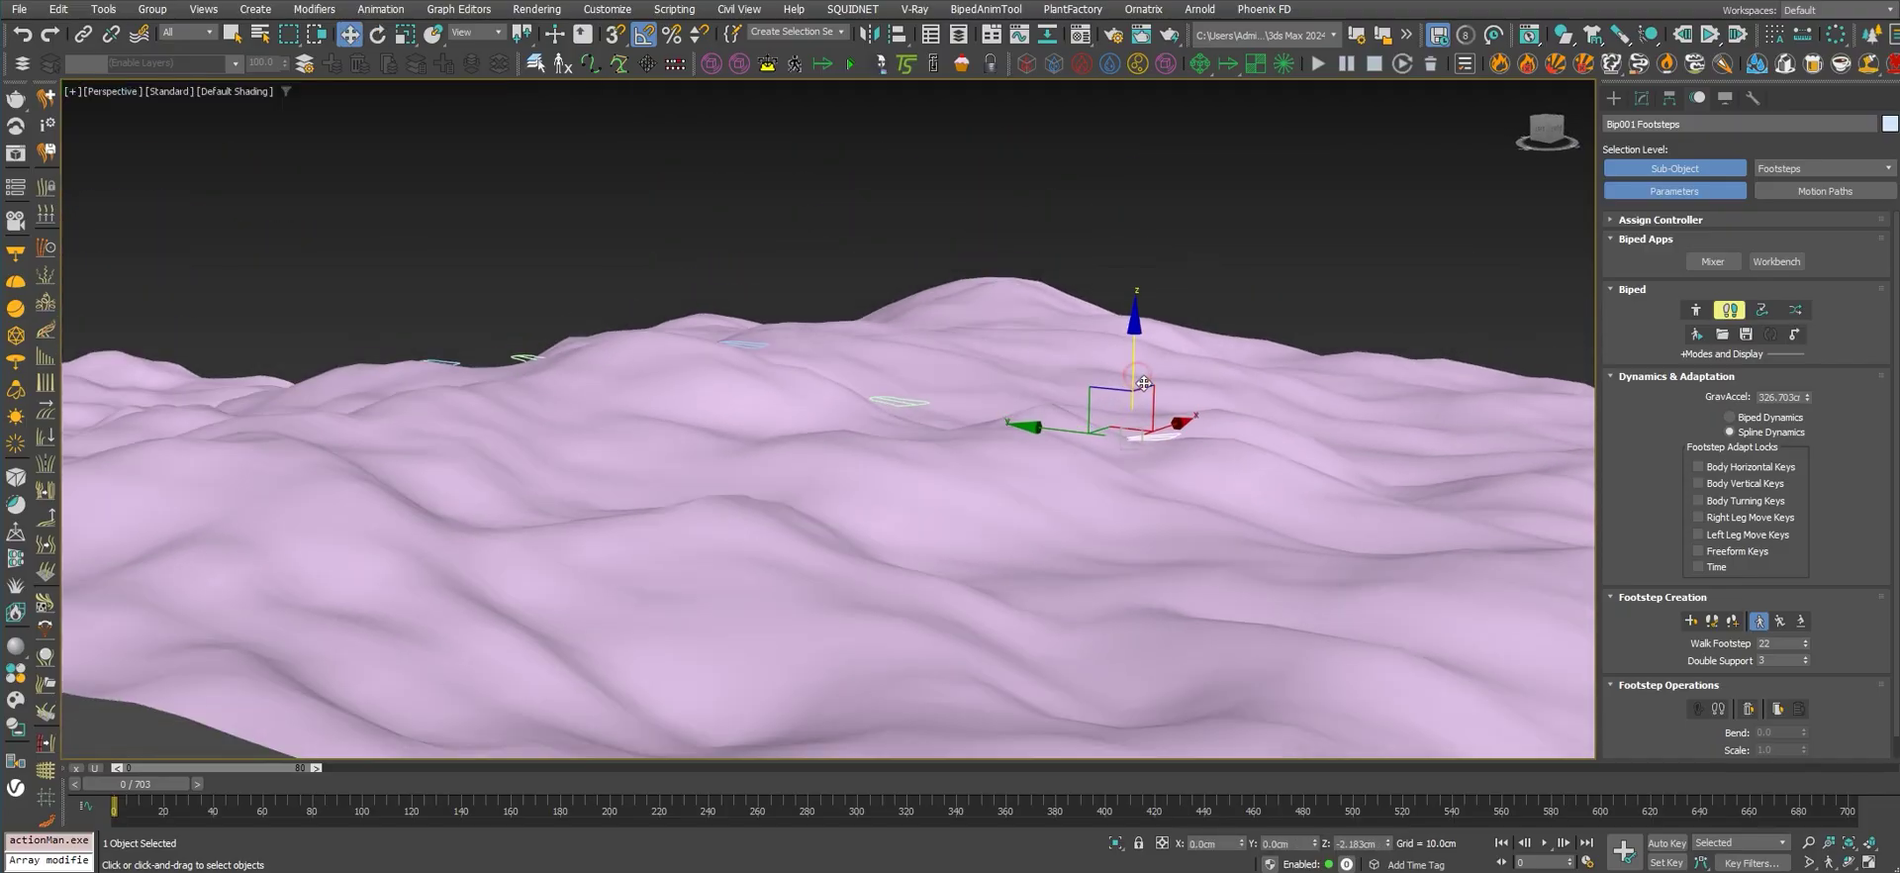
{"action": "key", "text": "e"}
{"action": "key", "text": "w"}
Step: Tilt the last right footstep beyond the crest to match the ground and lower it onto the surface
{"action": "middle_click_drag", "start_coordinate": [733, 381], "coordinate": [863, 408], "text": "alt"}
{"action": "left_click", "coordinate": [894, 412]}
{"action": "key", "text": "e"}
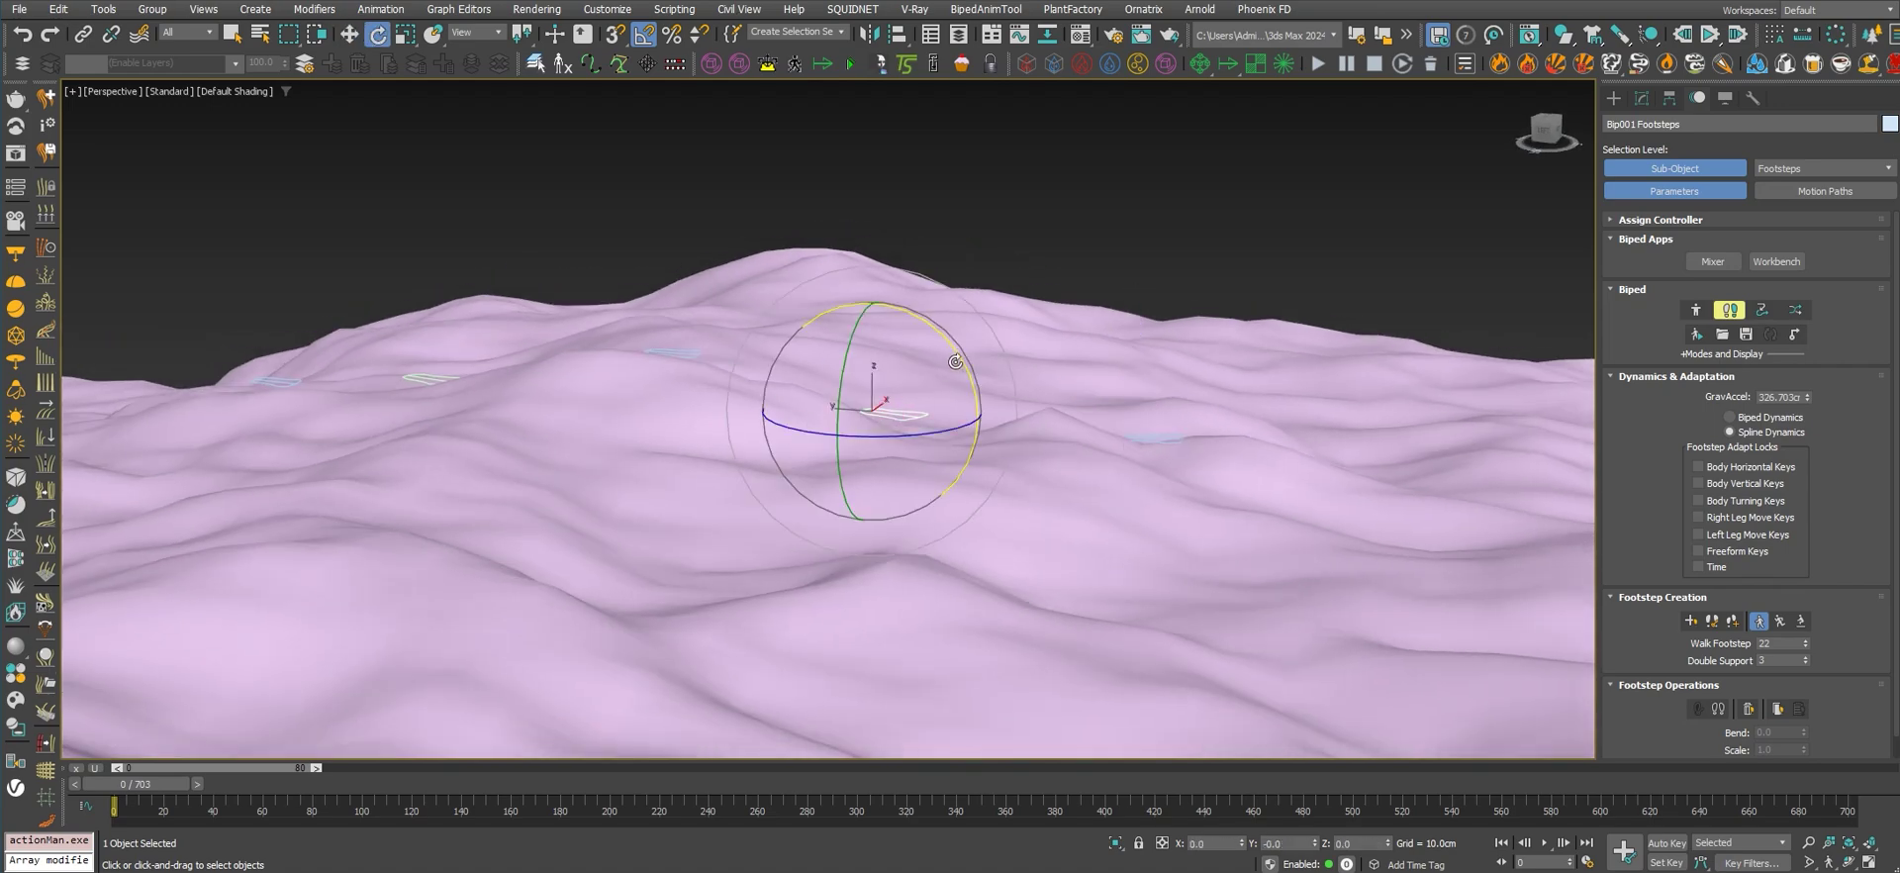
{"action": "key", "text": "w"}
{"action": "left_click_drag", "start_coordinate": [875, 339], "coordinate": [876, 347]}
Step: Align the right footstep near Y -1003 cm with the slope and lower it to about Z 108 cm
{"action": "middle_click_drag", "start_coordinate": [729, 358], "coordinate": [811, 381]}
{"action": "left_click", "coordinate": [923, 396]}
{"action": "key", "text": "e"}
{"action": "key", "text": "w"}
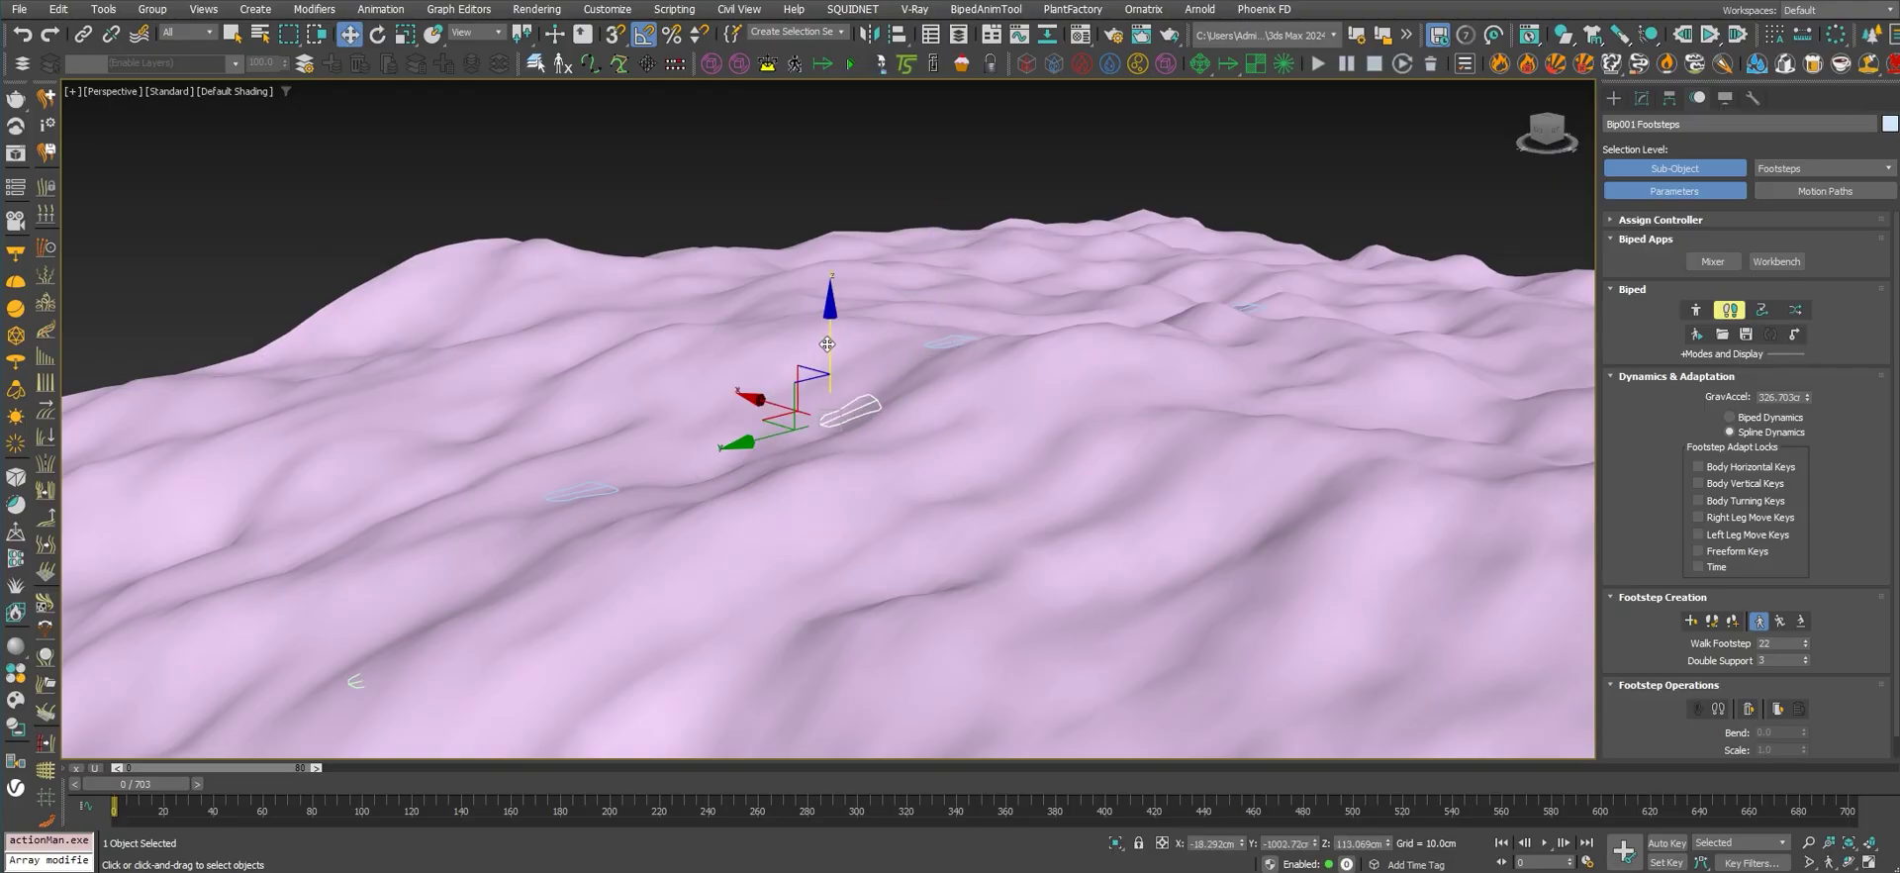
{"action": "middle_click_drag", "start_coordinate": [825, 369], "coordinate": [669, 466], "text": "alt"}
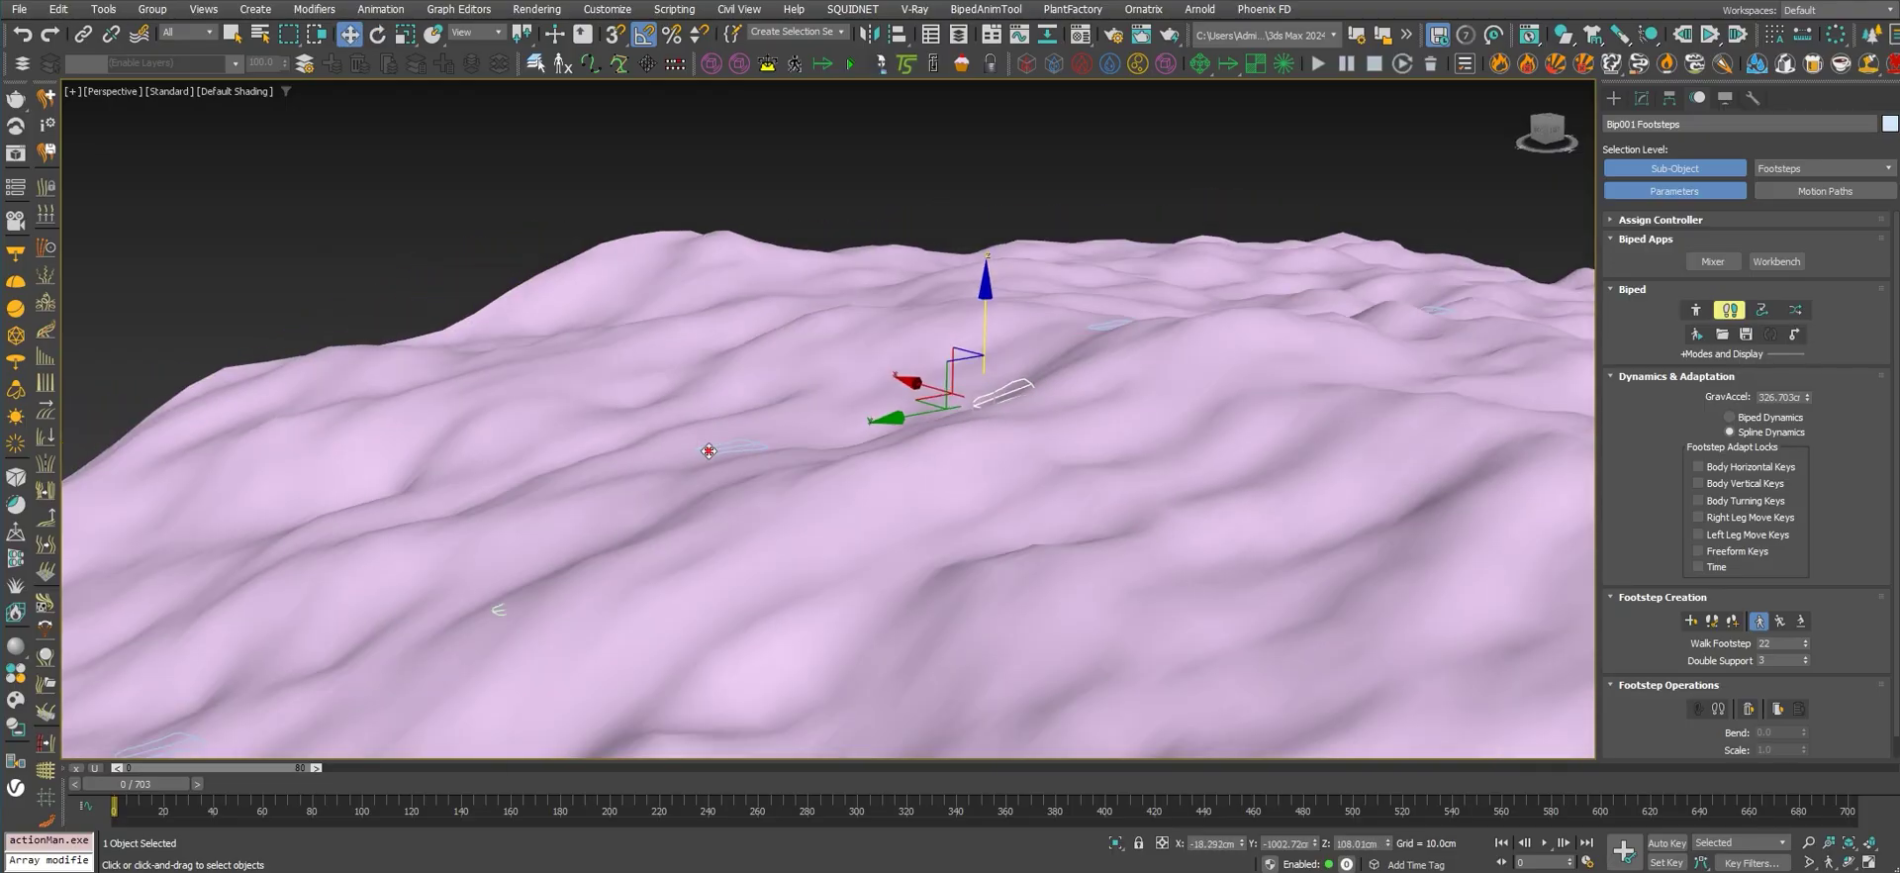
Step: Align the left footstep near Y -900 cm with the slope and lower it to about Z 91 cm
{"action": "left_click", "coordinate": [705, 450]}
{"action": "key", "text": "e"}
{"action": "key", "text": "w"}
{"action": "left_click_drag", "start_coordinate": [707, 374], "coordinate": [724, 393]}
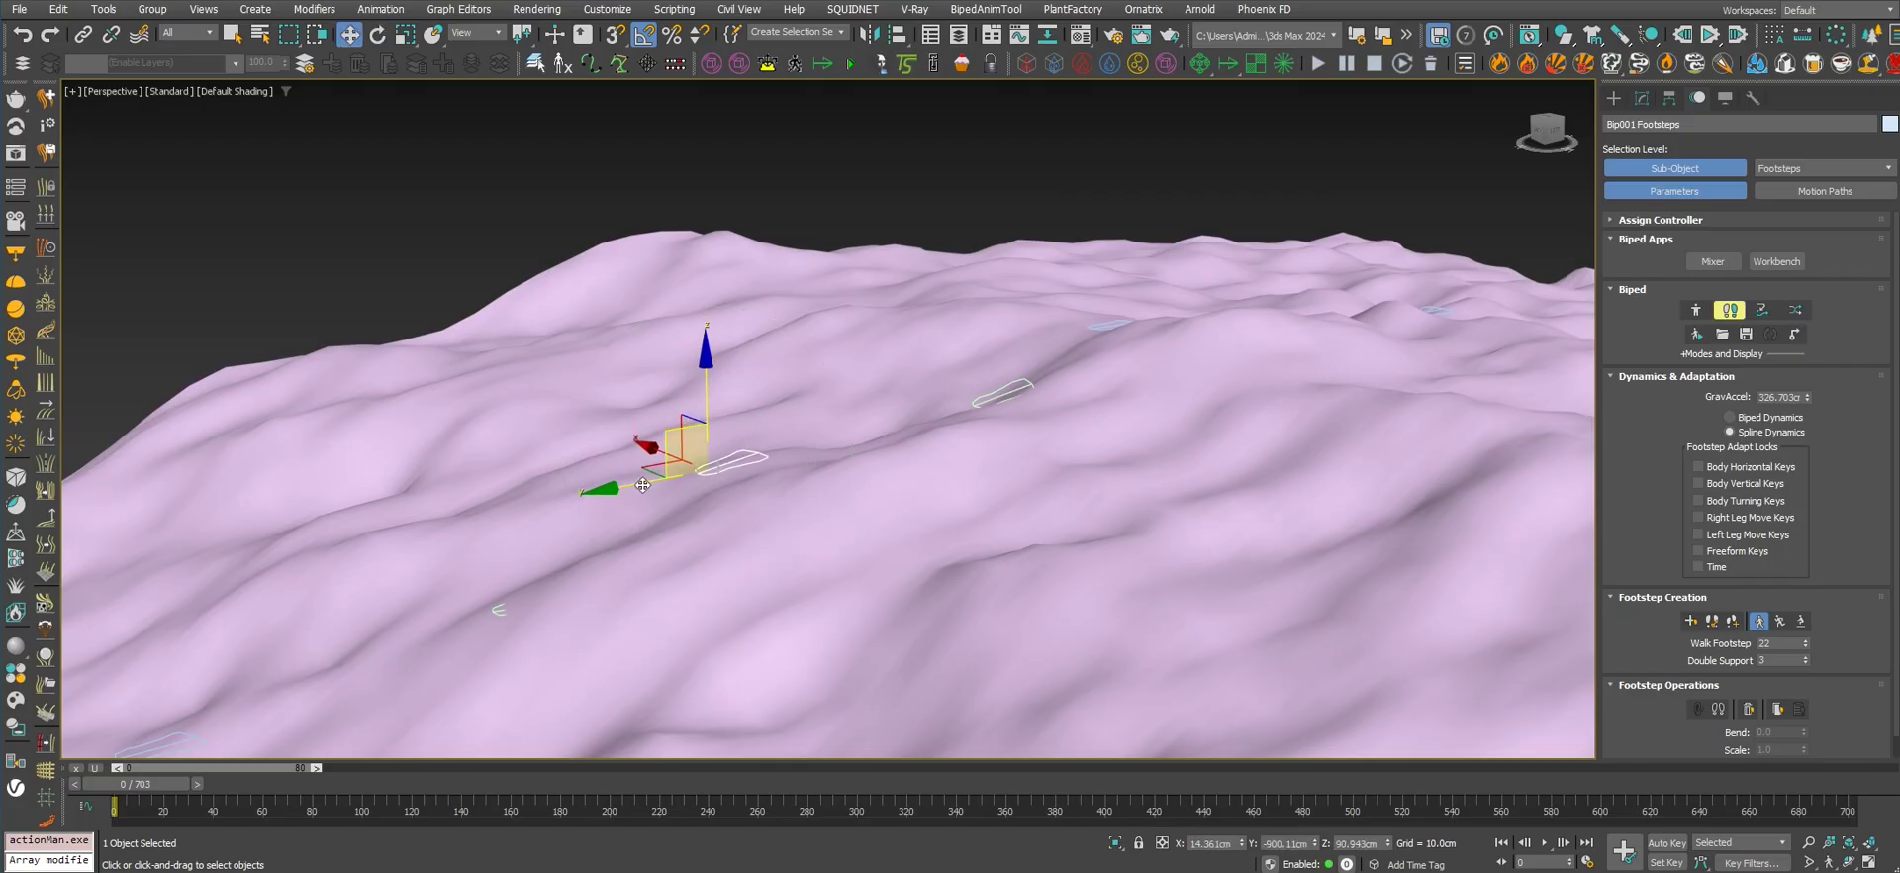
Step: Rotate the next right footstep down the slope -15 degrees about X and raise it by about 2 cm
{"action": "middle_click_drag", "start_coordinate": [724, 393], "coordinate": [810, 390], "text": "alt"}
{"action": "left_click", "coordinate": [691, 482]}
{"action": "key", "text": "e"}
{"action": "left_click_drag", "start_coordinate": [649, 413], "coordinate": [629, 434]}
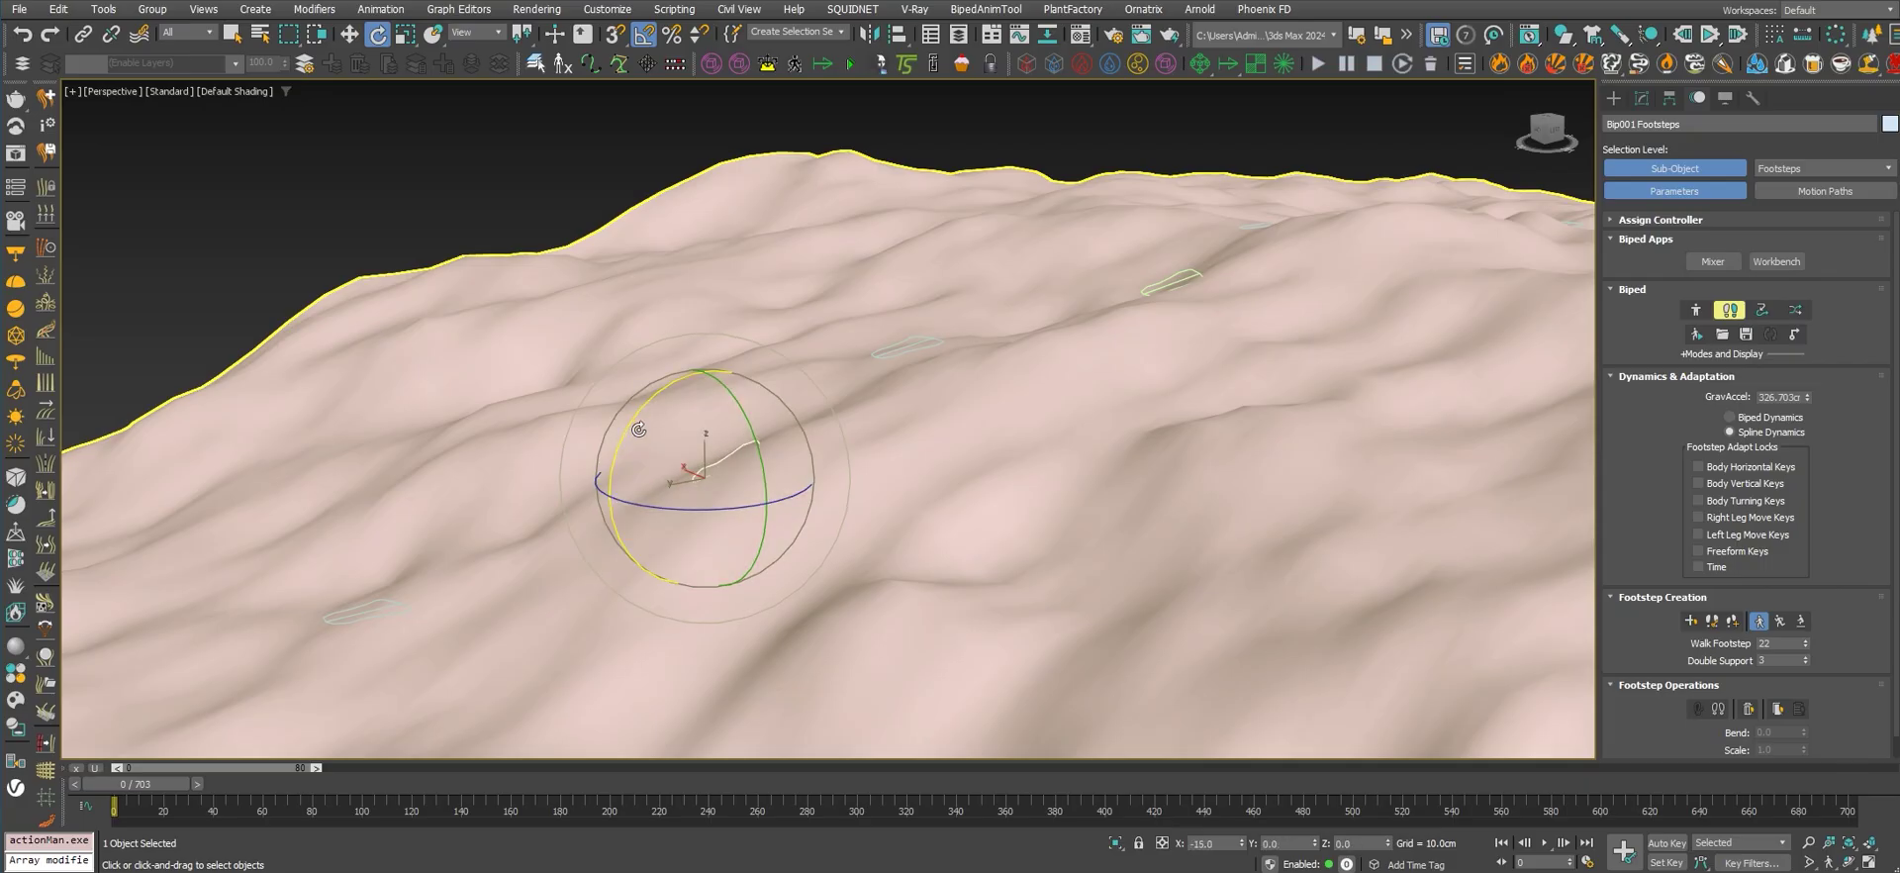
{"action": "key", "text": "w"}
{"action": "left_click_drag", "start_coordinate": [704, 420], "coordinate": [703, 411]}
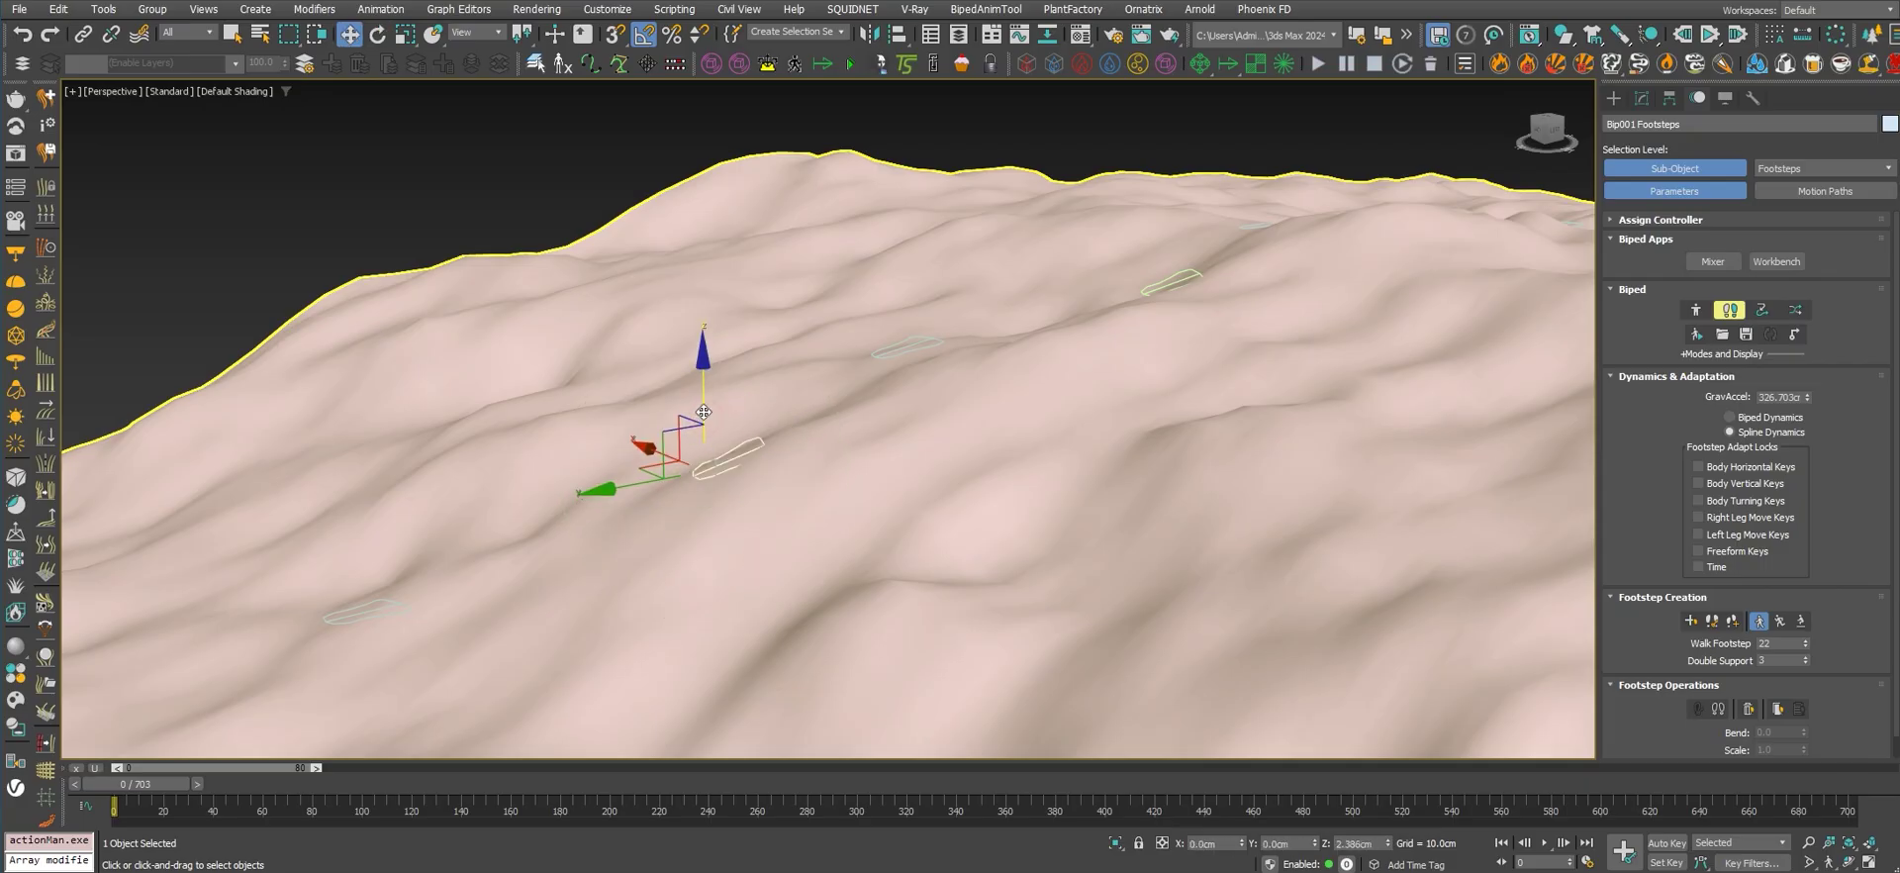
{"action": "key", "text": "e"}
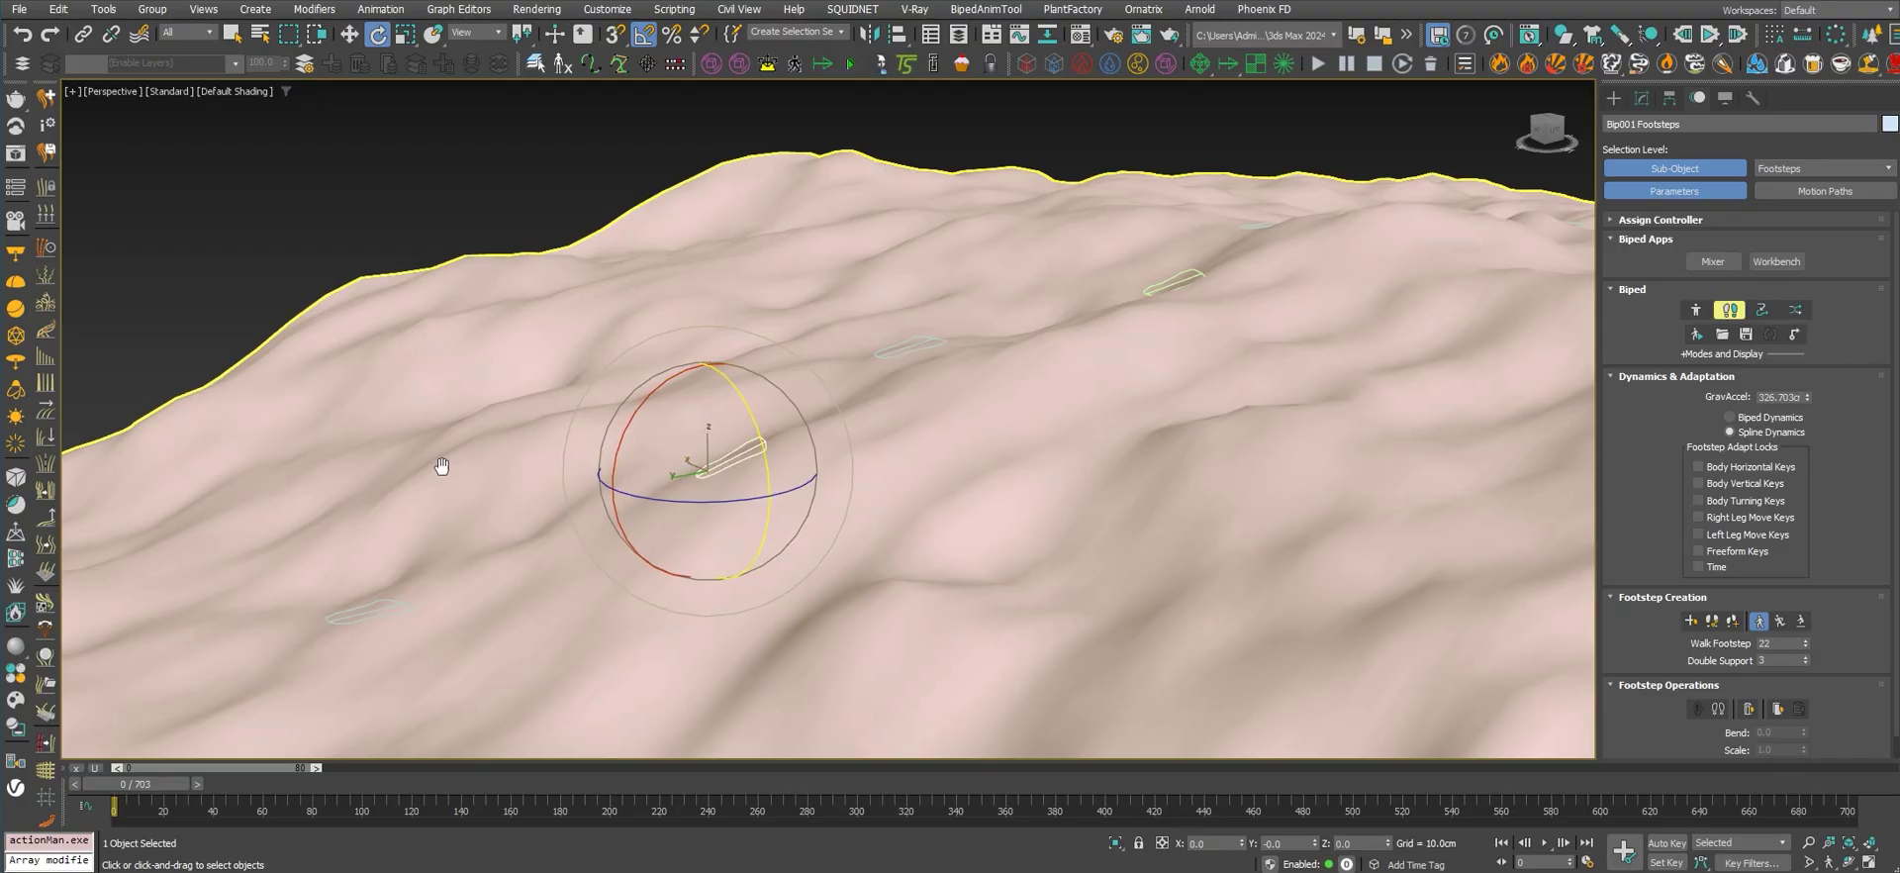
Step: Rotate the next left footstep down the slope -15 degrees about X and lower it onto the terrain
{"action": "middle_click_drag", "start_coordinate": [404, 478], "coordinate": [777, 302]}
{"action": "left_click", "coordinate": [741, 433]}
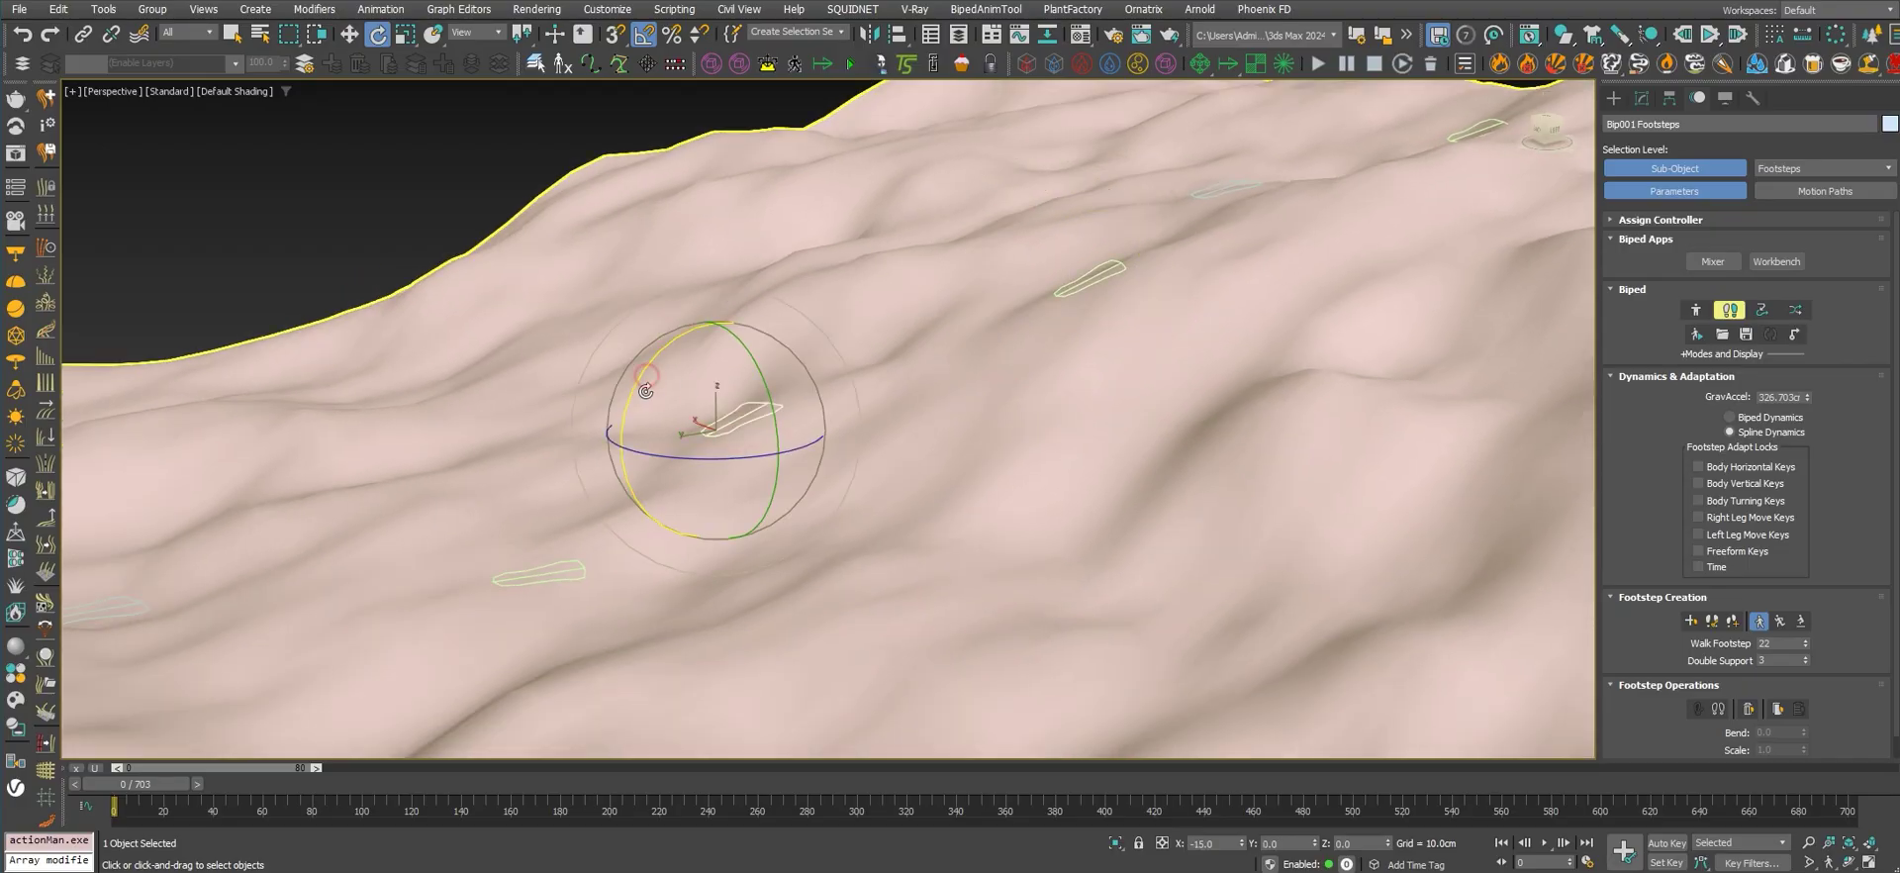
{"action": "key", "text": "w"}
{"action": "left_click_drag", "start_coordinate": [716, 348], "coordinate": [720, 367]}
Step: Lower the right footstep near the foot of the slope onto the terrain and tilt it to the surface
{"action": "middle_click_drag", "start_coordinate": [614, 528], "coordinate": [717, 437]}
{"action": "left_click", "coordinate": [678, 474]}
{"action": "left_click_drag", "start_coordinate": [625, 416], "coordinate": [624, 441]}
{"action": "key", "text": "e"}
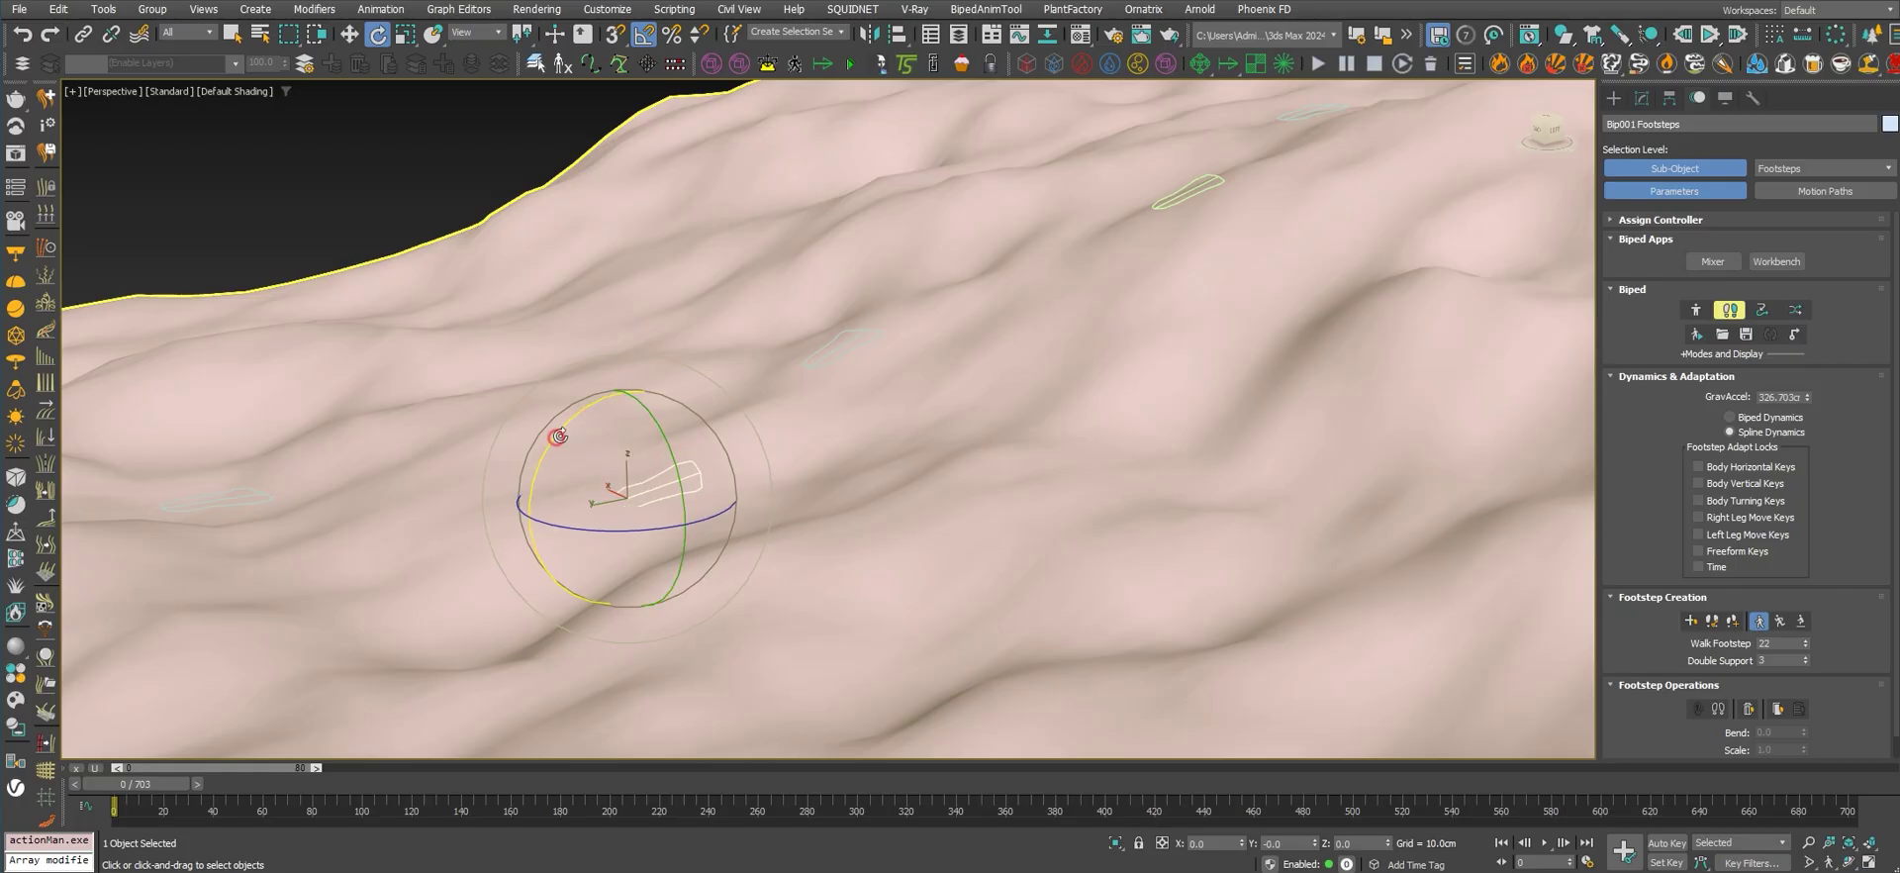
Step: Lower the left footstep near Y -496 cm to about Z 1.6 cm and tilt it to the ground
{"action": "middle_click_drag", "start_coordinate": [621, 458], "coordinate": [1116, 388]}
{"action": "left_click", "coordinate": [735, 432]}
{"action": "key", "text": "w"}
{"action": "left_click_drag", "start_coordinate": [700, 356], "coordinate": [699, 408]}
{"action": "key", "text": "e"}
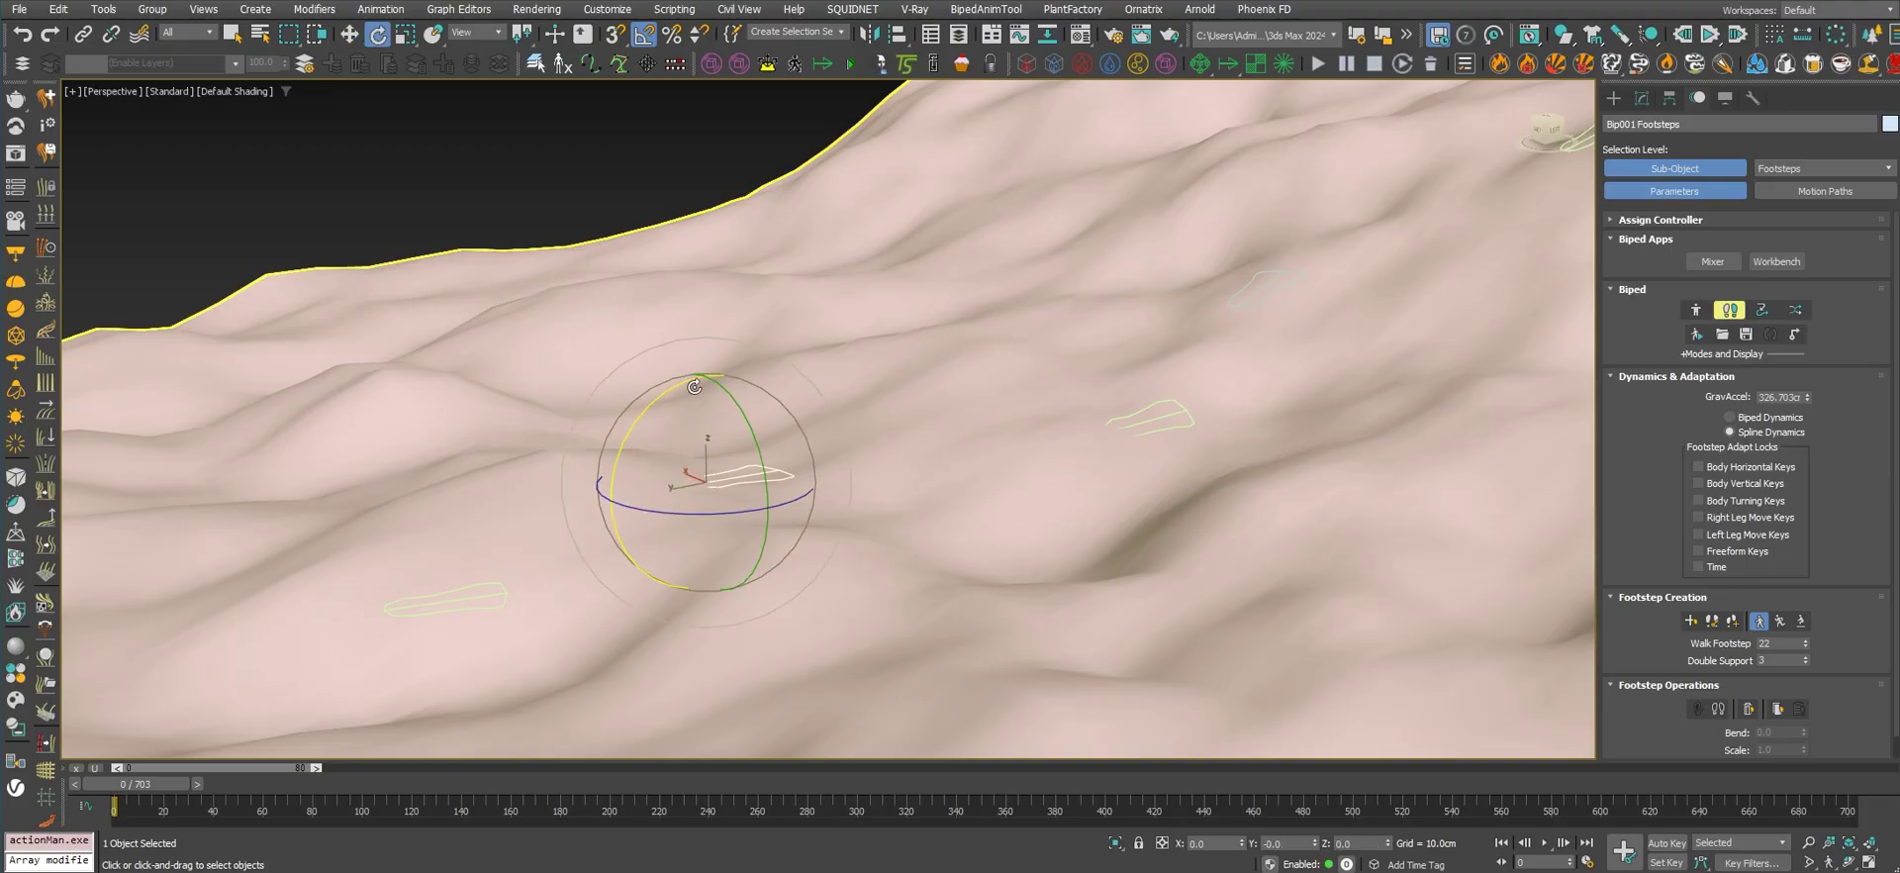
{"action": "key", "text": "w"}
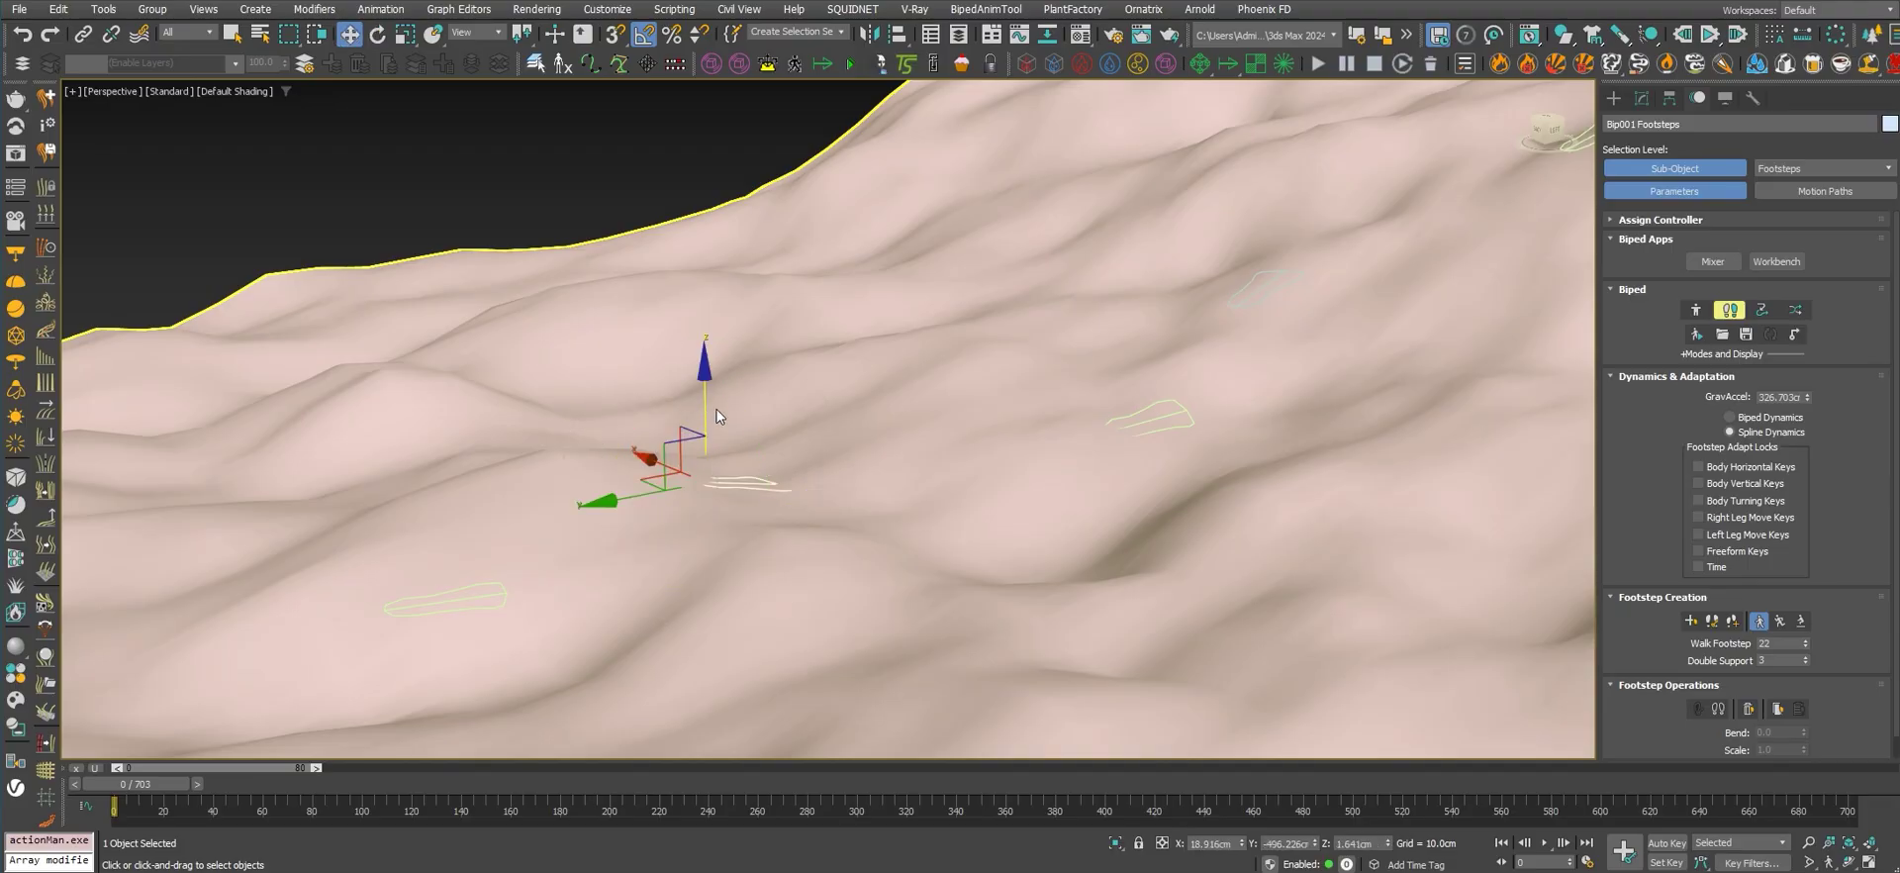
Step: Finish adjusting the footstep near Y -496 cm and lower the right footstep near Y -399 cm to about Z -3.4 cm
{"action": "left_click_drag", "start_coordinate": [648, 496], "coordinate": [640, 497]}
{"action": "left_click_drag", "start_coordinate": [694, 432], "coordinate": [702, 417]}
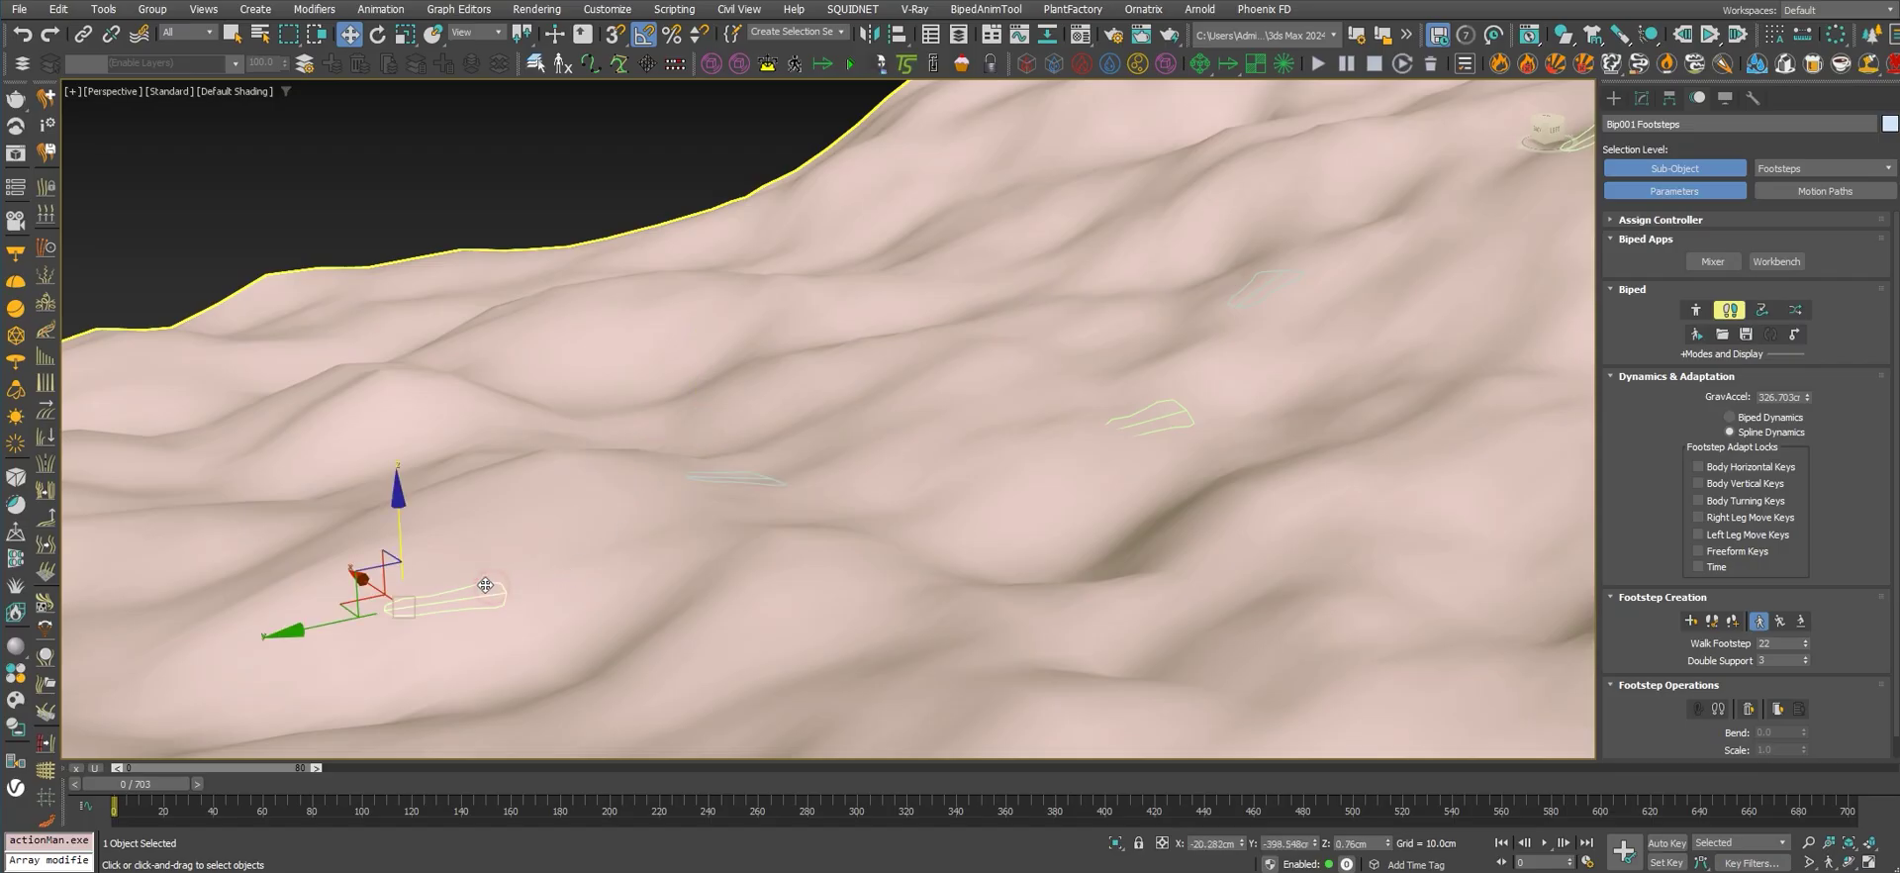
{"action": "mouse_move", "coordinate": [492, 586]}
{"action": "middle_mouse_down", "text": "alt"}
{"action": "mouse_move", "coordinate": [891, 389]}
{"action": "mouse_move", "coordinate": [772, 351]}
{"action": "middle_mouse_up", "text": "alt"}
{"action": "left_click_drag", "start_coordinate": [768, 359], "coordinate": [788, 395]}
{"action": "key", "text": "e"}
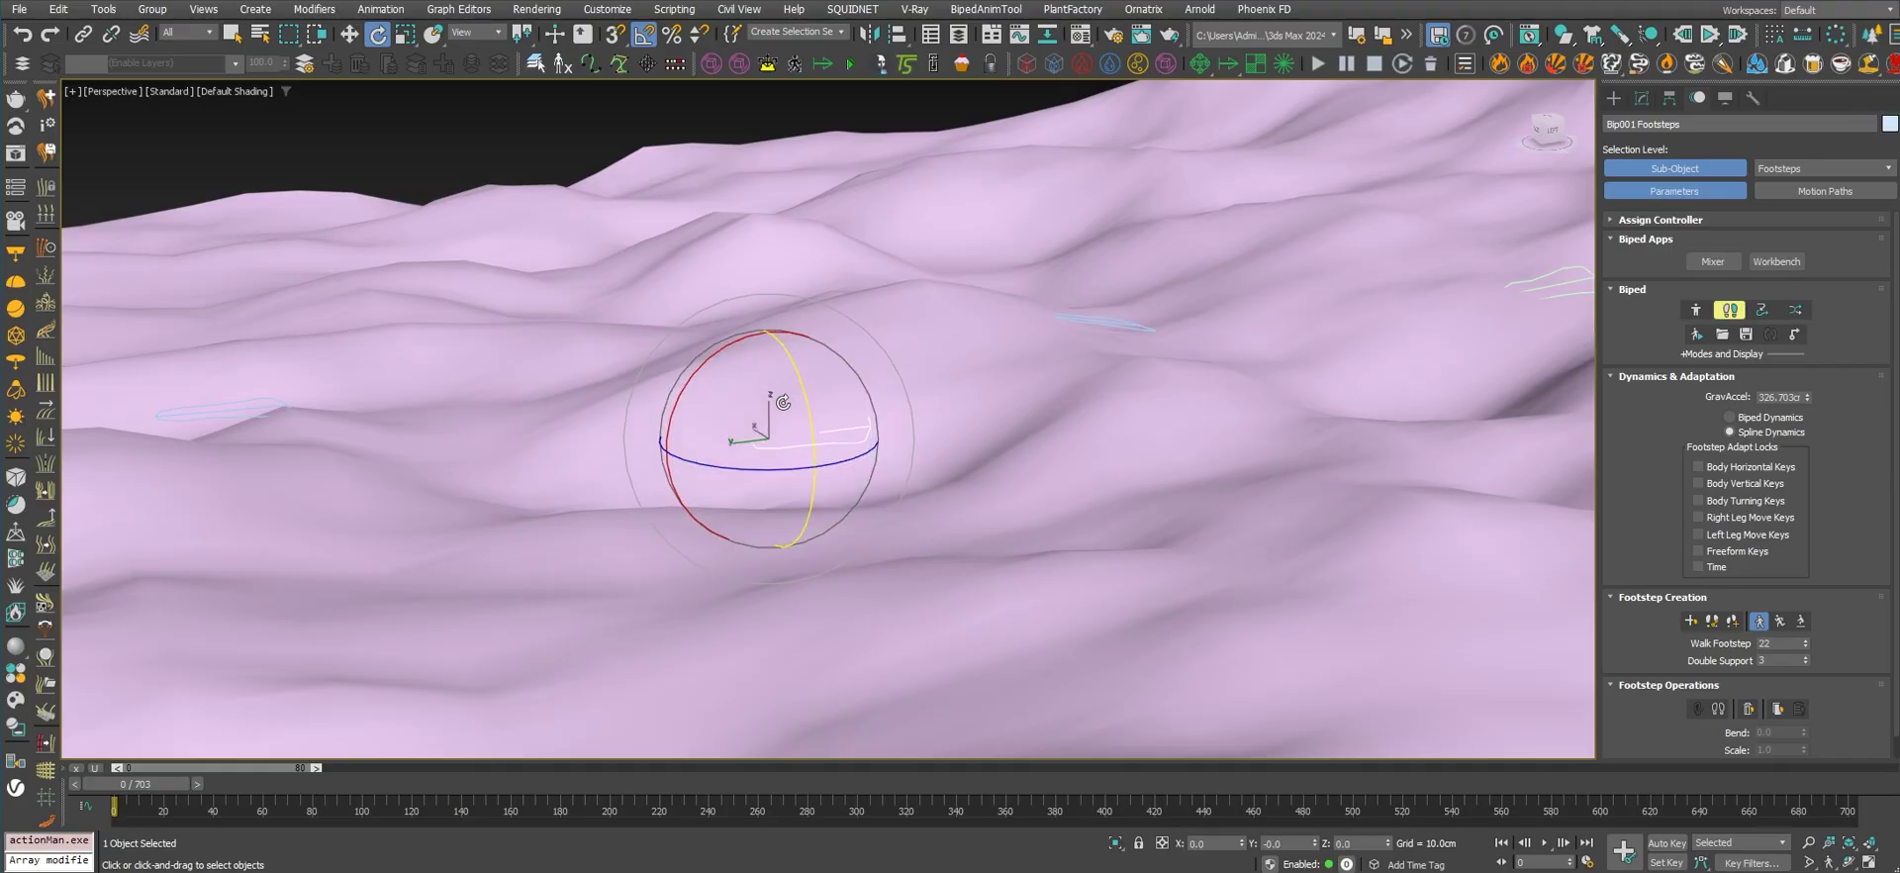
{"action": "key", "text": "w"}
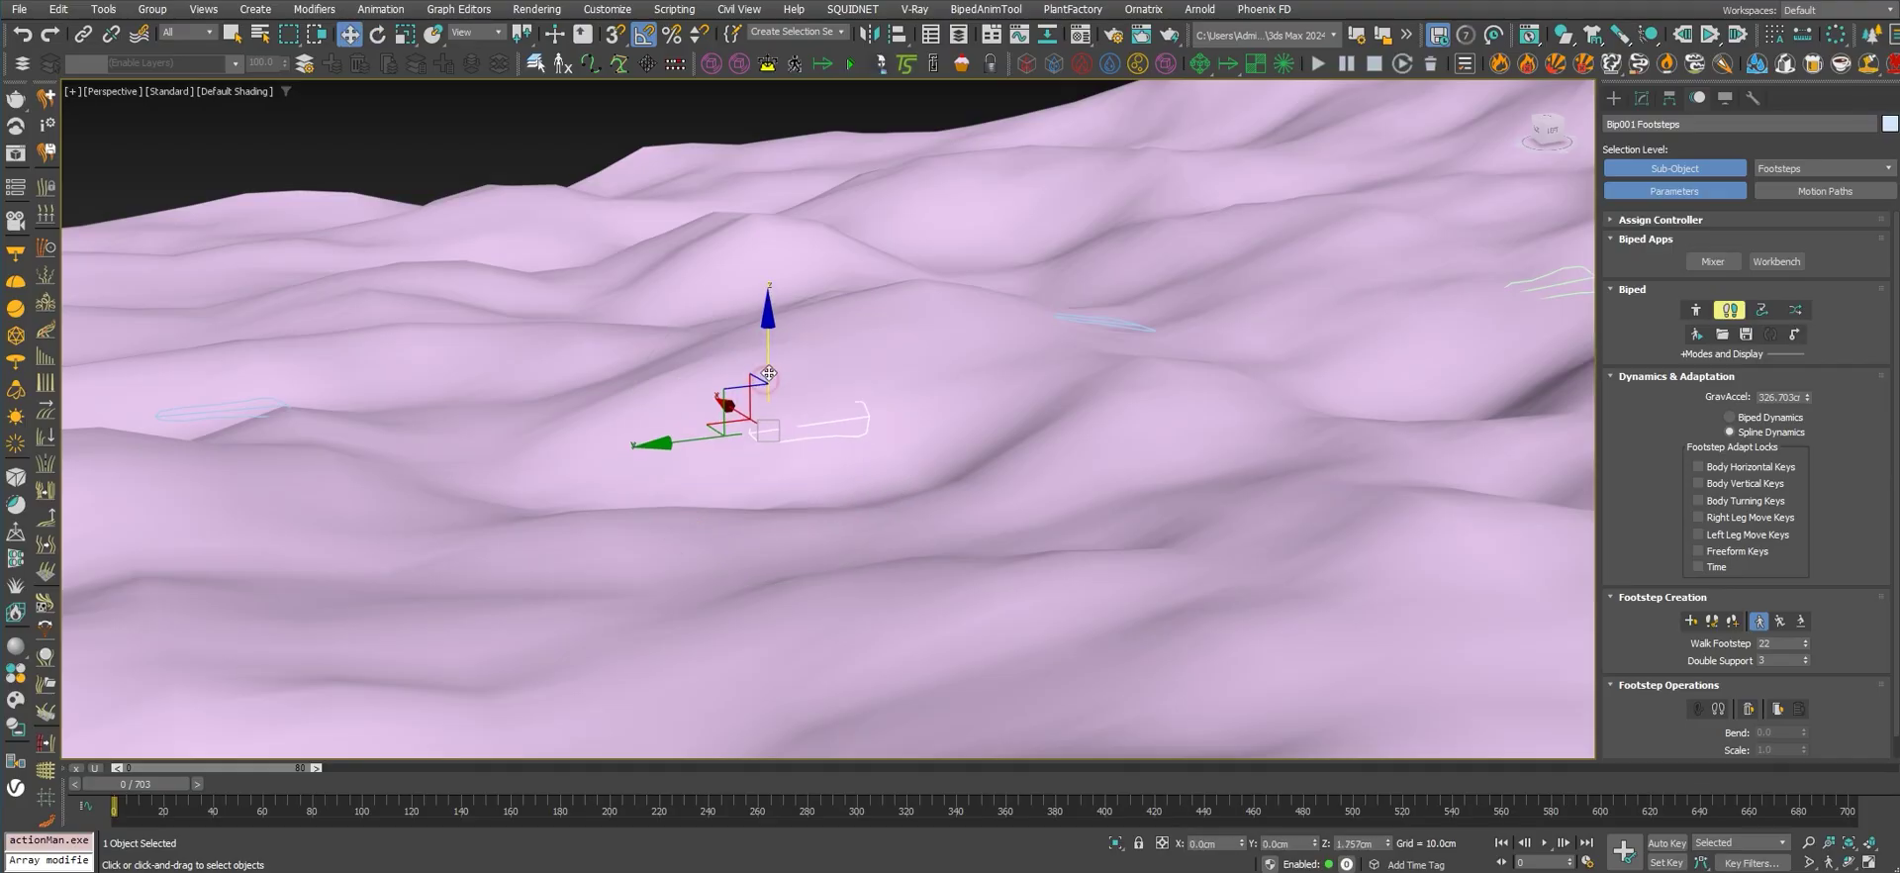
Step: Adjust the tilt and height of the next left footstep toward the biped so it sits on the terrain
{"action": "middle_click_drag", "start_coordinate": [763, 389], "coordinate": [952, 474], "text": "alt"}
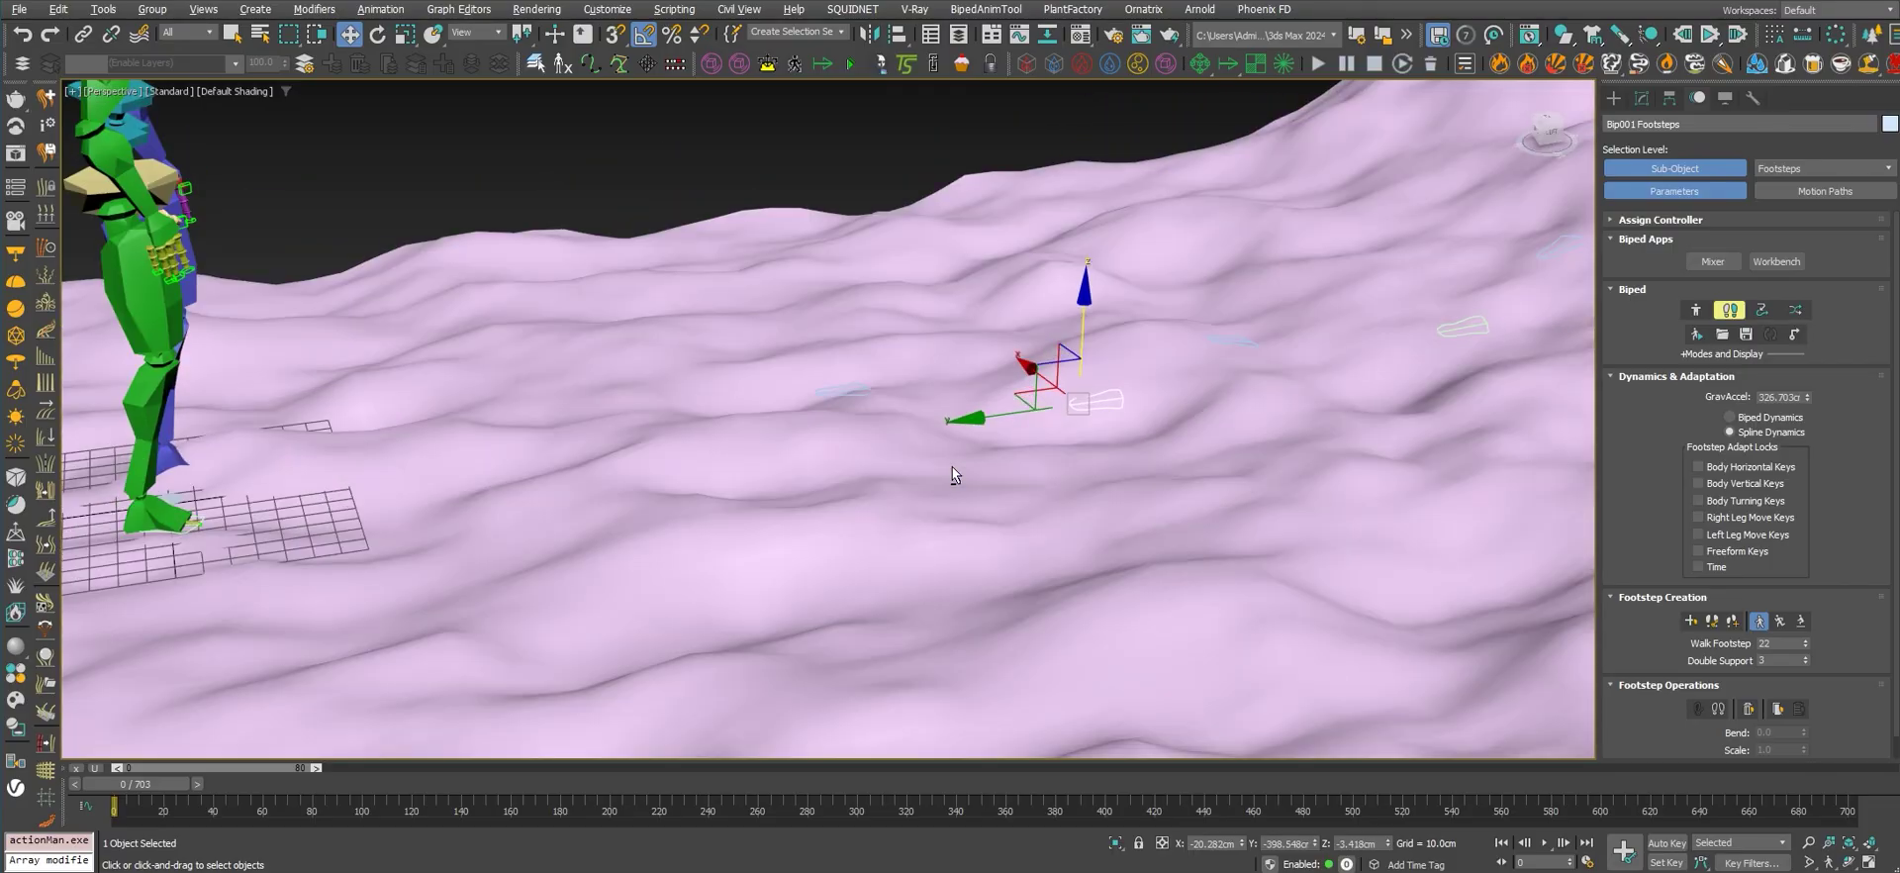
{"action": "left_click", "coordinate": [836, 390]}
{"action": "key", "text": "e"}
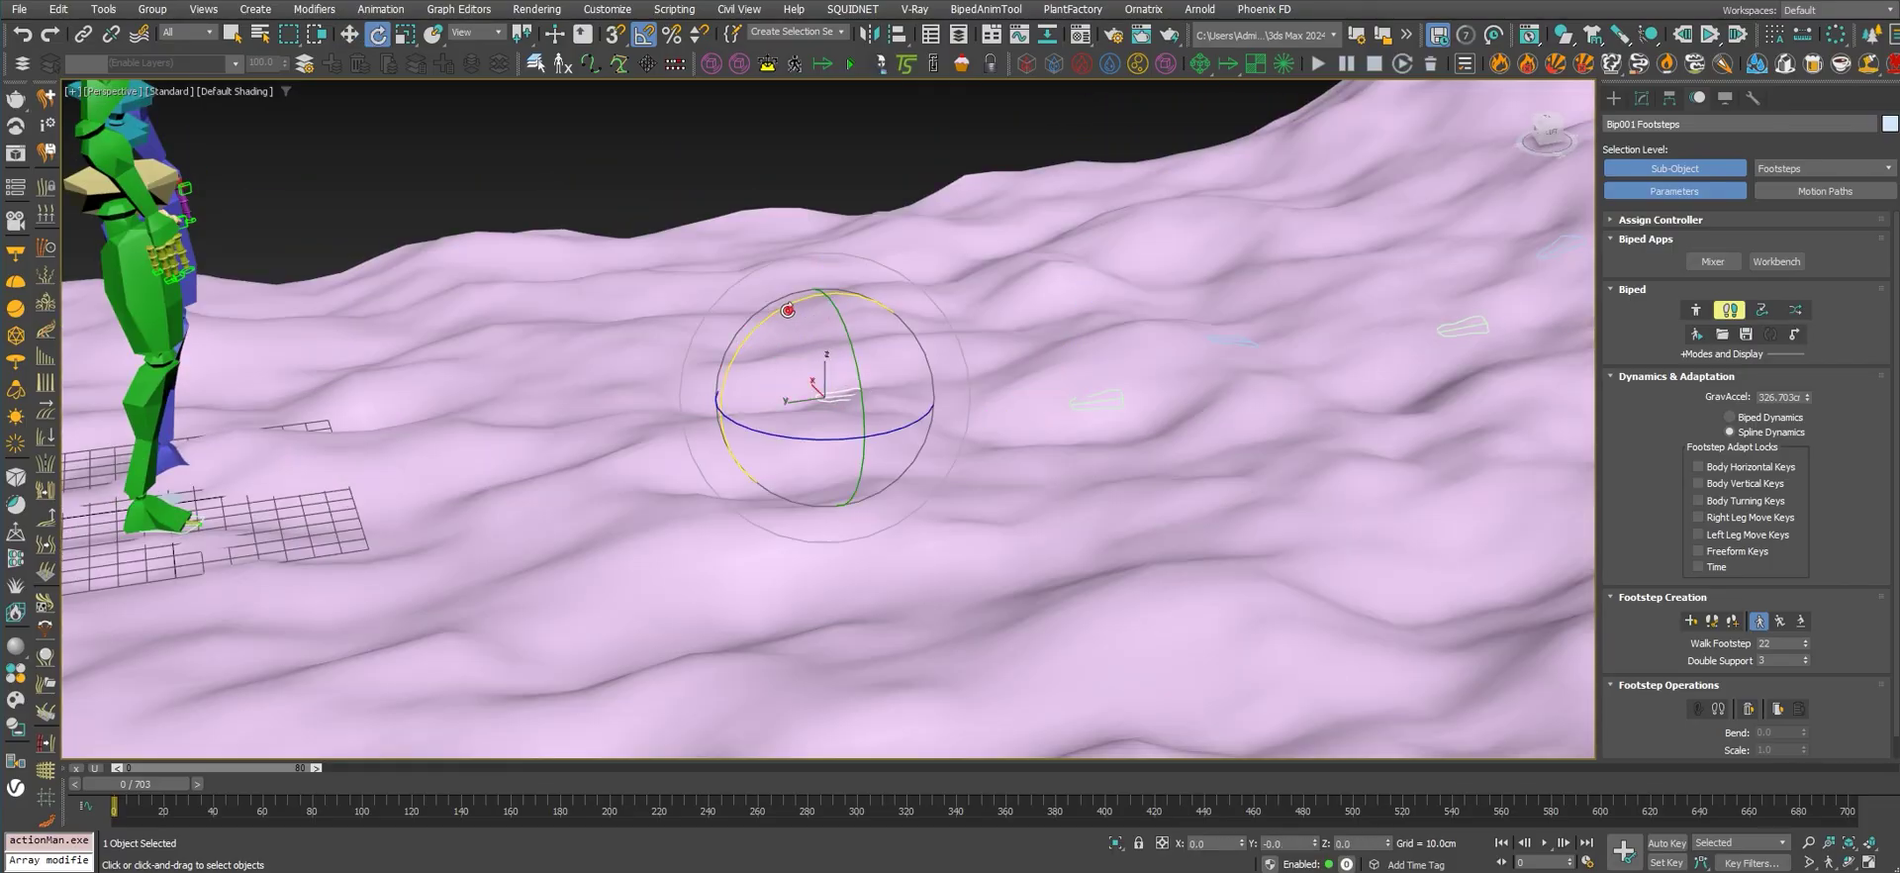
{"action": "key", "text": "w"}
{"action": "mouse_move", "coordinate": [784, 394]}
{"action": "middle_mouse_down", "text": "alt"}
{"action": "mouse_move", "coordinate": [903, 390]}
{"action": "mouse_move", "coordinate": [660, 486]}
{"action": "mouse_move", "coordinate": [733, 489]}
{"action": "mouse_move", "coordinate": [271, 603]}
{"action": "middle_mouse_up", "text": "alt"}
{"action": "scroll", "coordinate": [903, 389], "scroll_direction": "down", "scroll_amount": 4}
Step: At frame 30, raise the left footstep near Y -84 cm to about Z 5.5 cm and tilt it to the ground
{"action": "left_click_drag", "start_coordinate": [175, 788], "coordinate": [234, 788]}
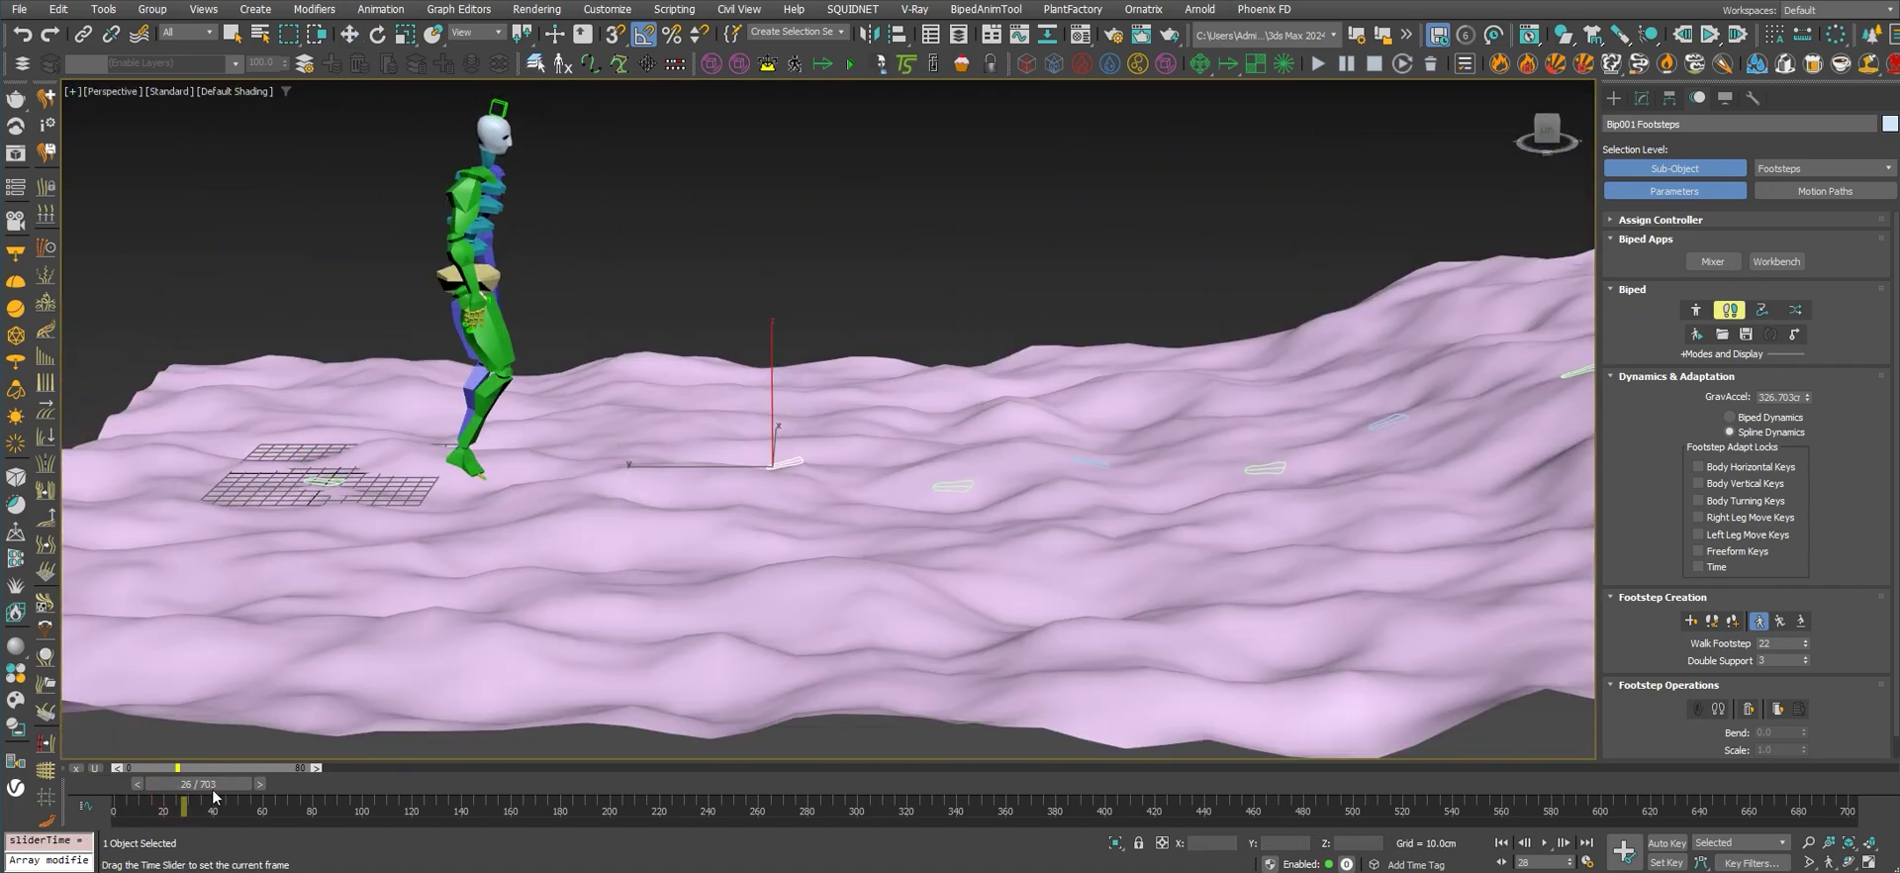
{"action": "key", "text": "w"}
{"action": "scroll", "coordinate": [423, 467], "scroll_direction": "up", "scroll_amount": 5}
{"action": "left_click", "coordinate": [519, 465]}
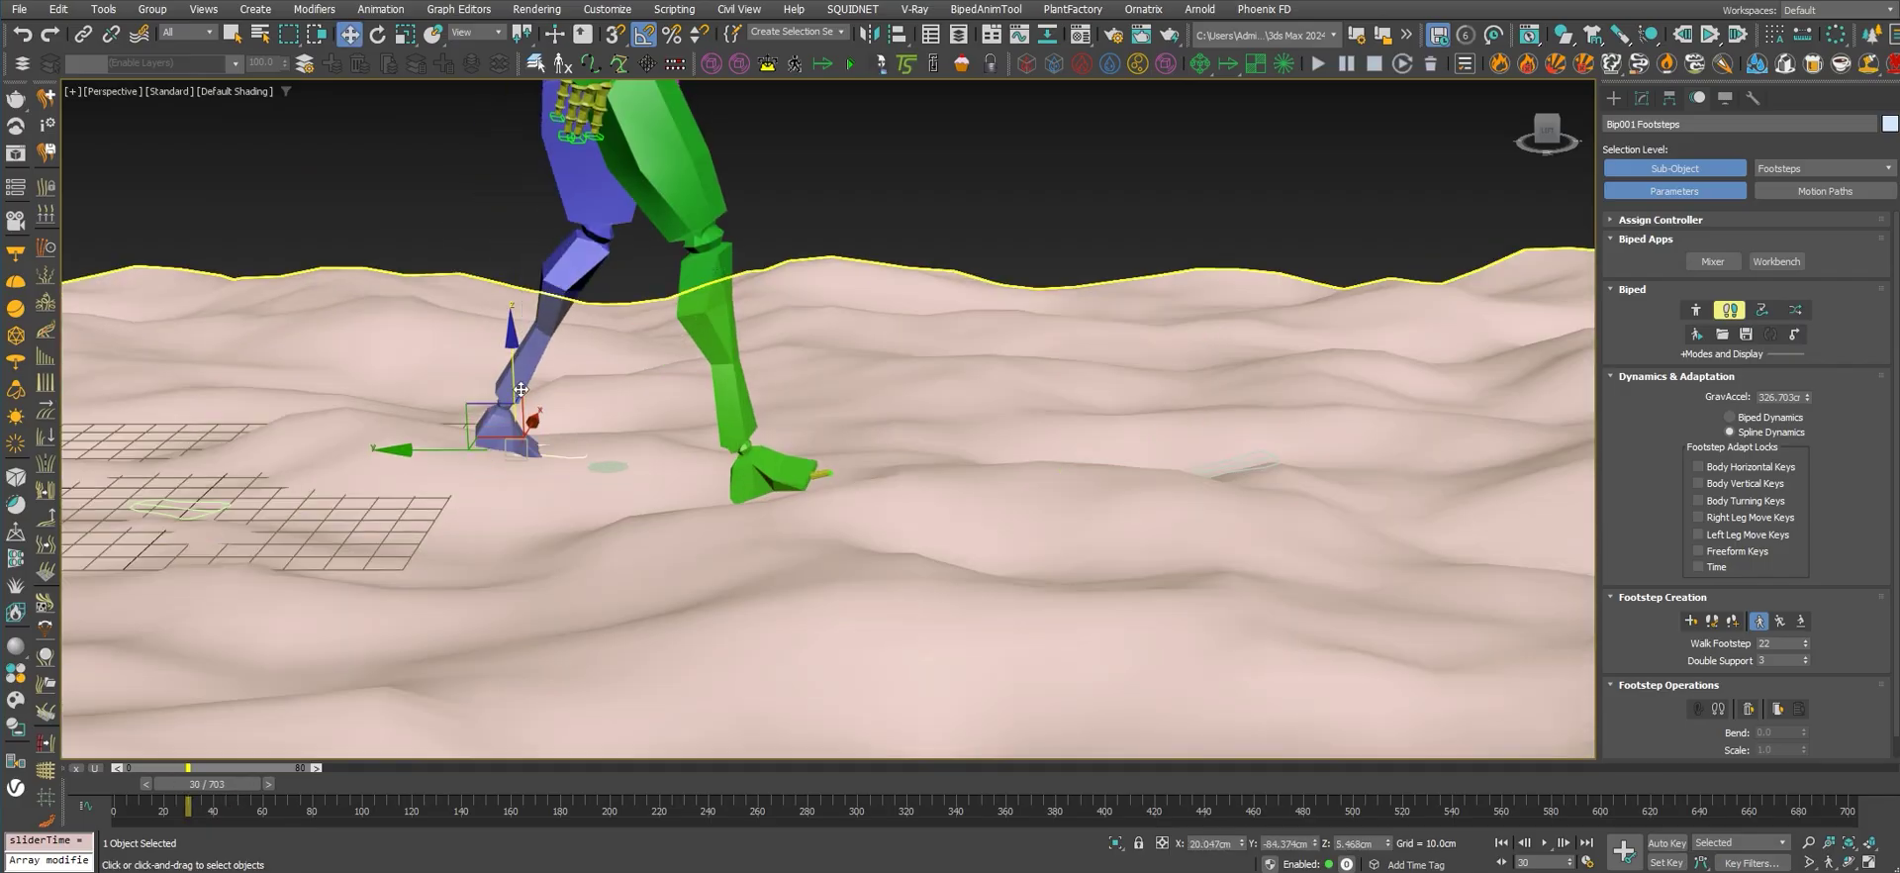
{"action": "key", "text": "e"}
{"action": "left_click_drag", "start_coordinate": [589, 380], "coordinate": [589, 383]}
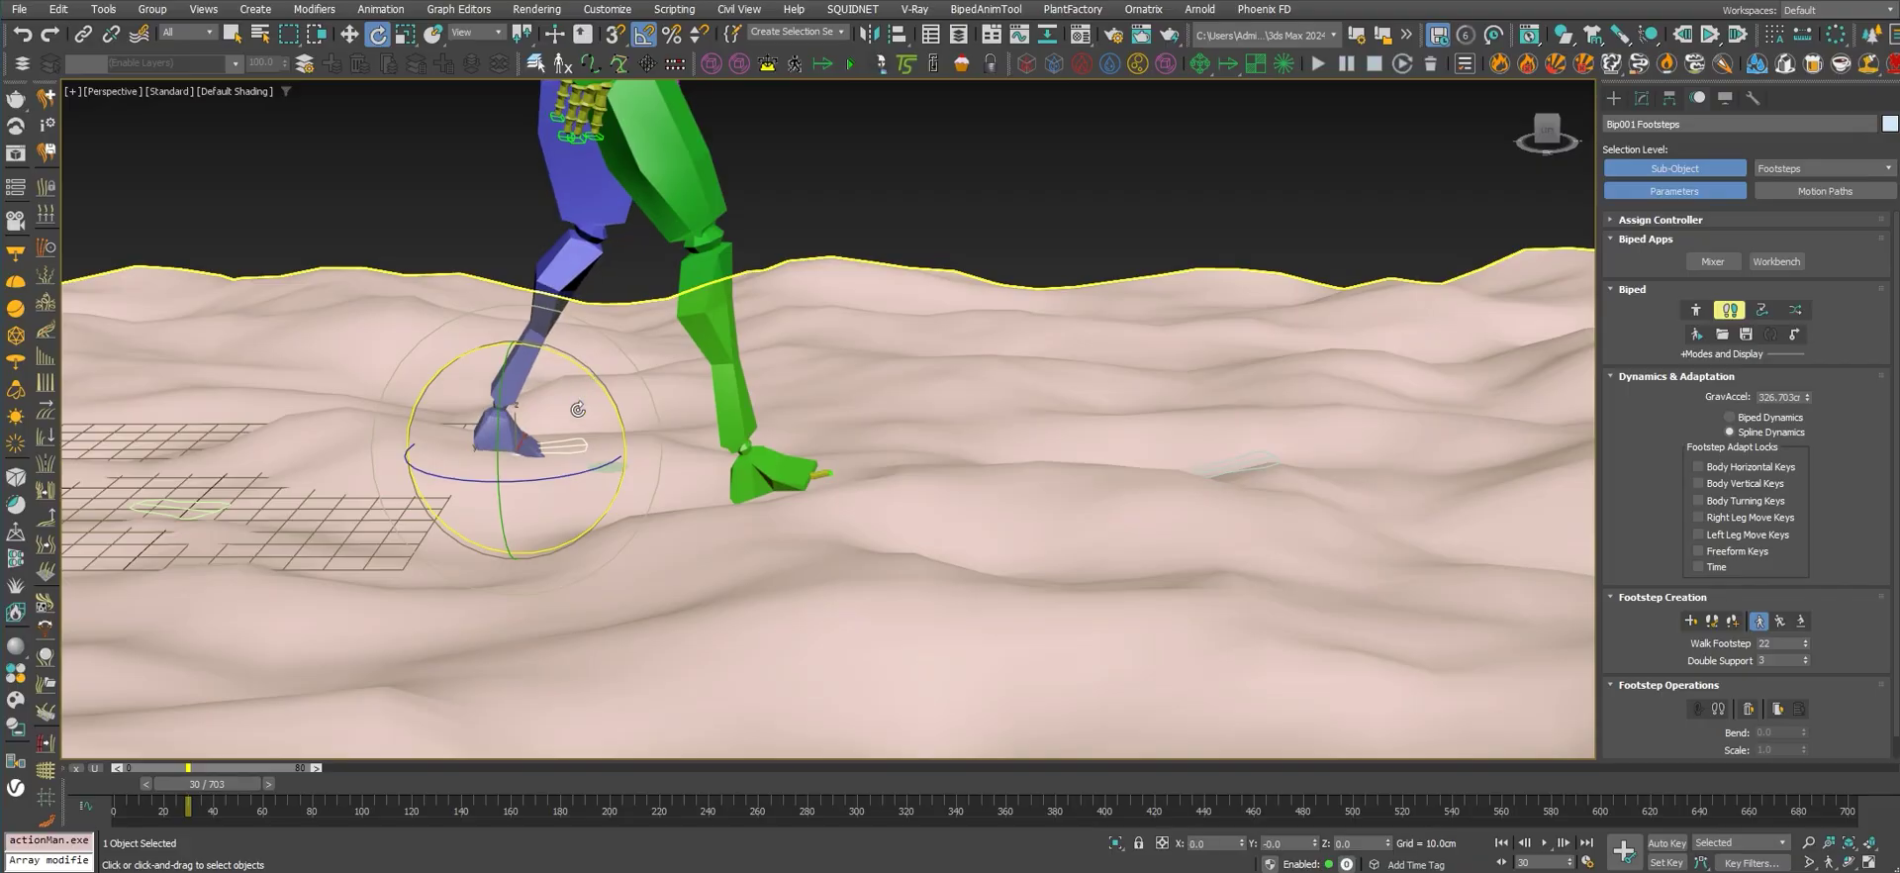
Step: At frame 38, raise the right footstep near Y -192 cm onto the terrain and tilt it to match the surface
{"action": "mouse_move", "coordinate": [206, 783]}
{"action": "left_mouse_down"}
{"action": "mouse_move", "coordinate": [263, 782]}
{"action": "mouse_move", "coordinate": [227, 783]}
{"action": "left_mouse_up"}
{"action": "left_click", "coordinate": [886, 491]}
{"action": "left_click", "coordinate": [892, 477]}
{"action": "key", "text": "w"}
{"action": "left_click_drag", "start_coordinate": [883, 408], "coordinate": [944, 408]}
{"action": "key", "text": "e"}
{"action": "key", "text": "w"}
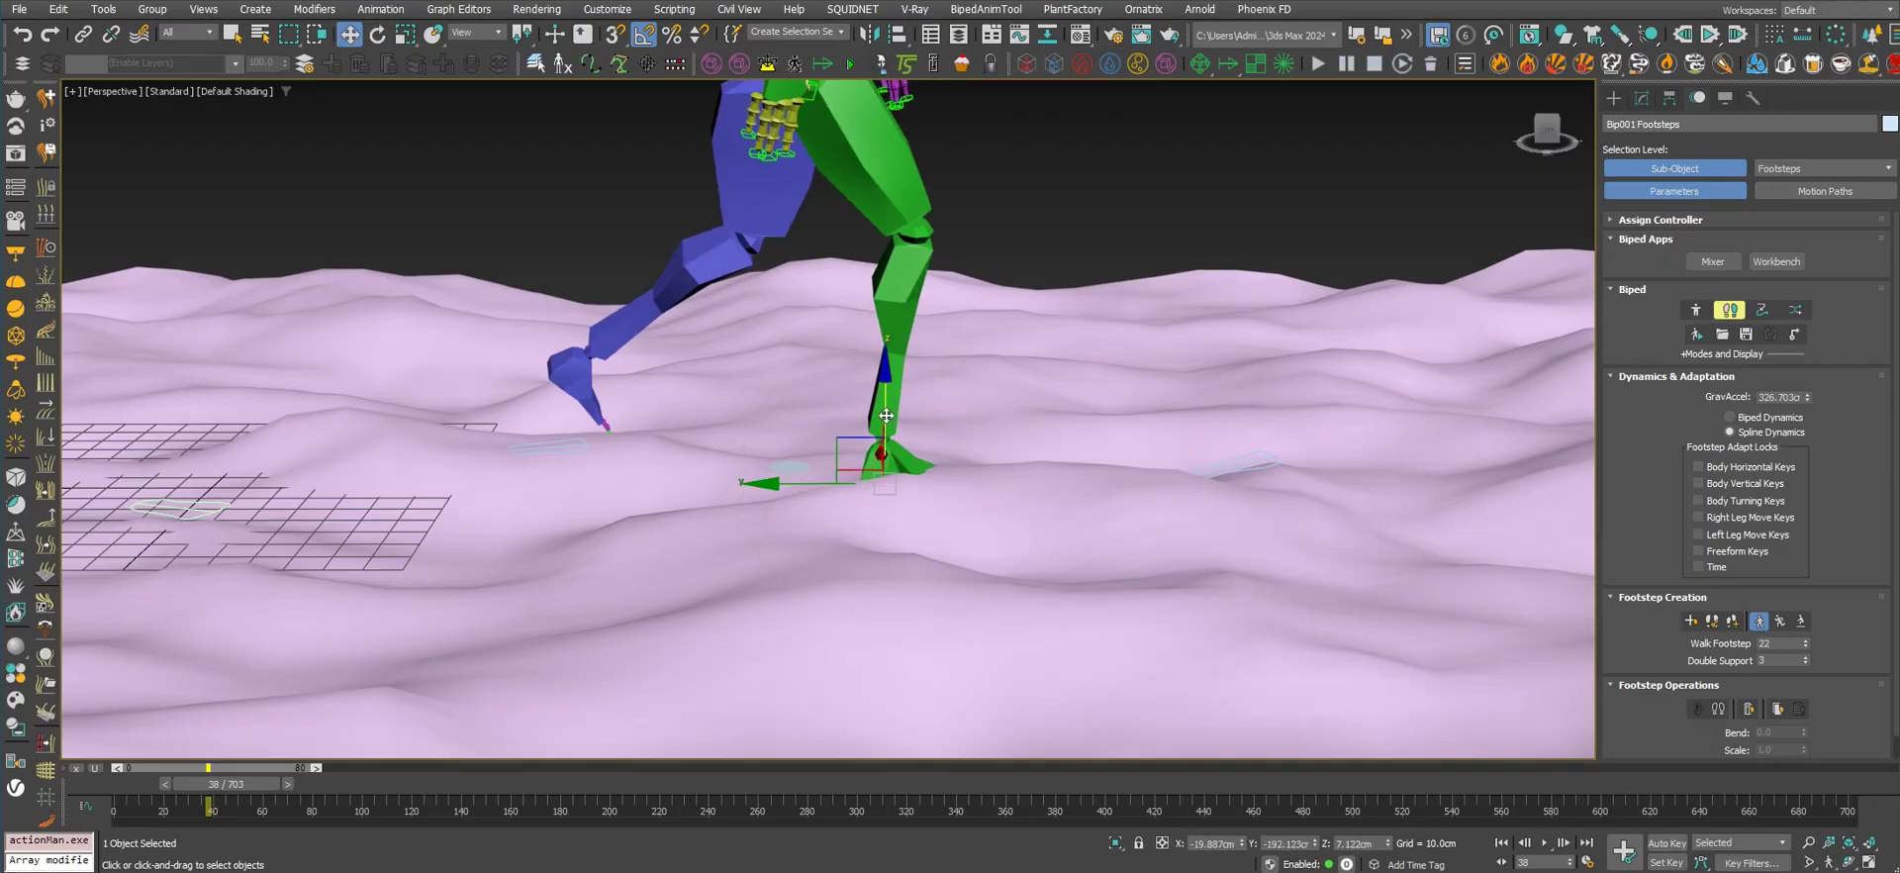
{"action": "key", "text": "e"}
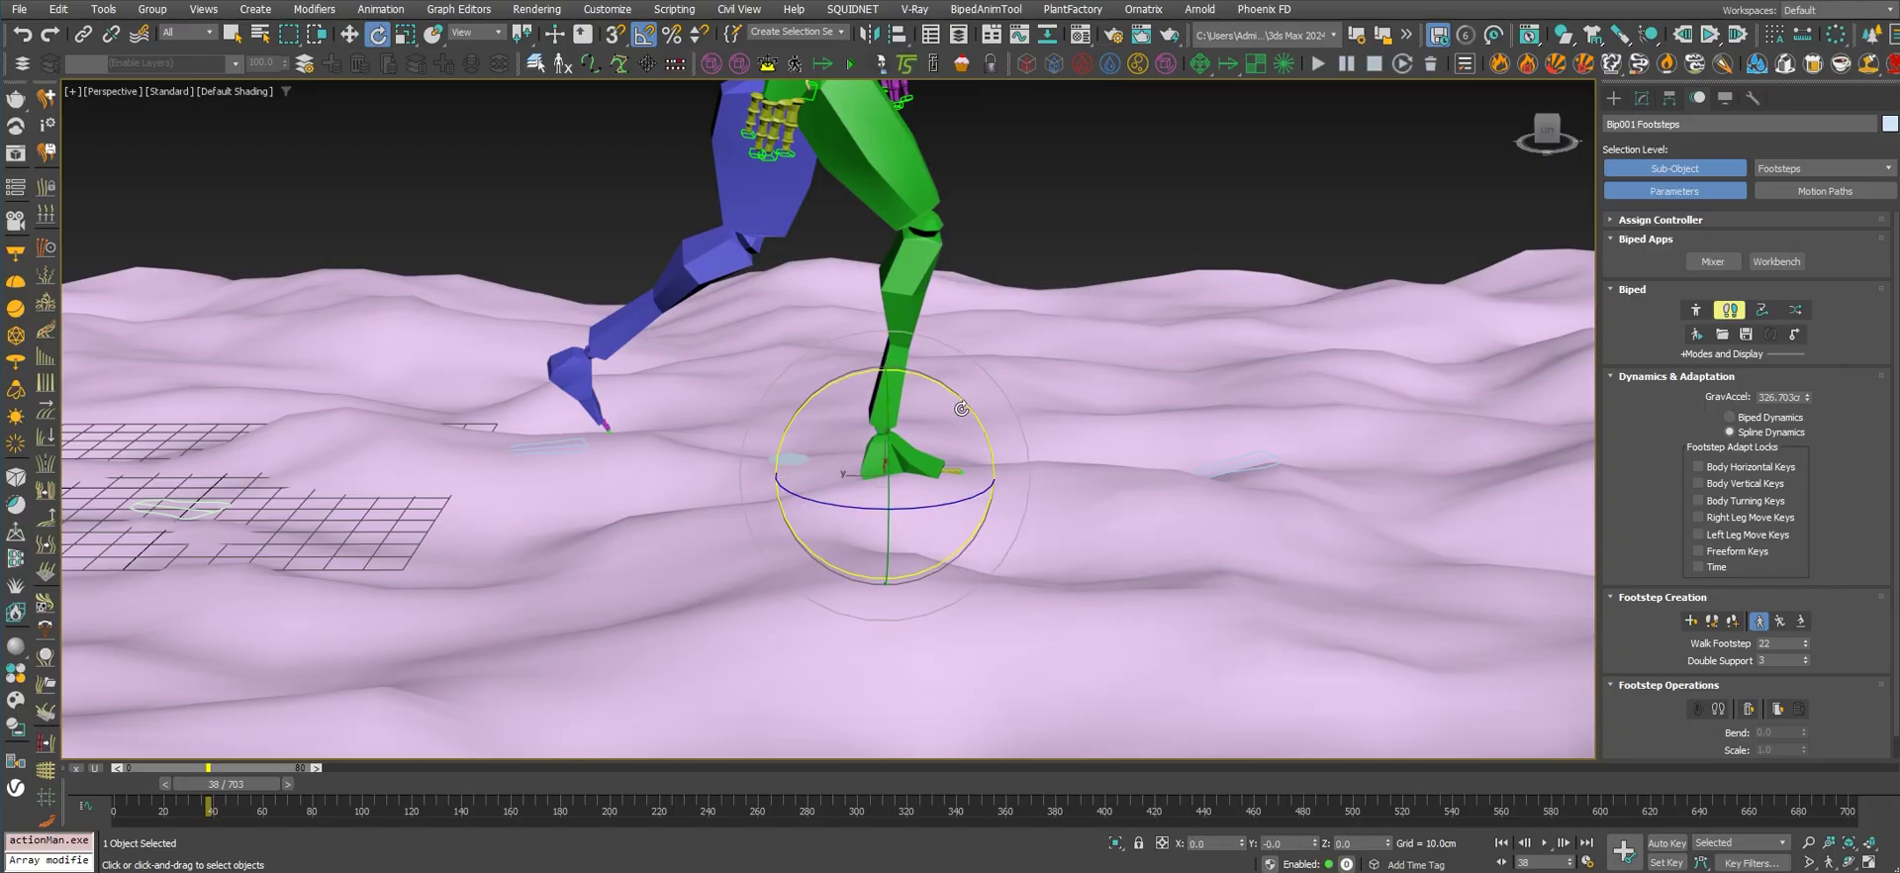
{"action": "left_click_drag", "start_coordinate": [959, 404], "coordinate": [962, 409]}
Step: Play and scrub the animation to check how the biped walks over the terrain
{"action": "scroll", "coordinate": [961, 442], "scroll_direction": "down", "scroll_amount": 3}
{"action": "middle_click_drag", "start_coordinate": [1125, 526], "coordinate": [1018, 542], "text": "alt"}
{"action": "scroll", "coordinate": [990, 539], "scroll_direction": "down", "scroll_amount": 3}
{"action": "middle_click_drag", "start_coordinate": [837, 520], "coordinate": [770, 535]}
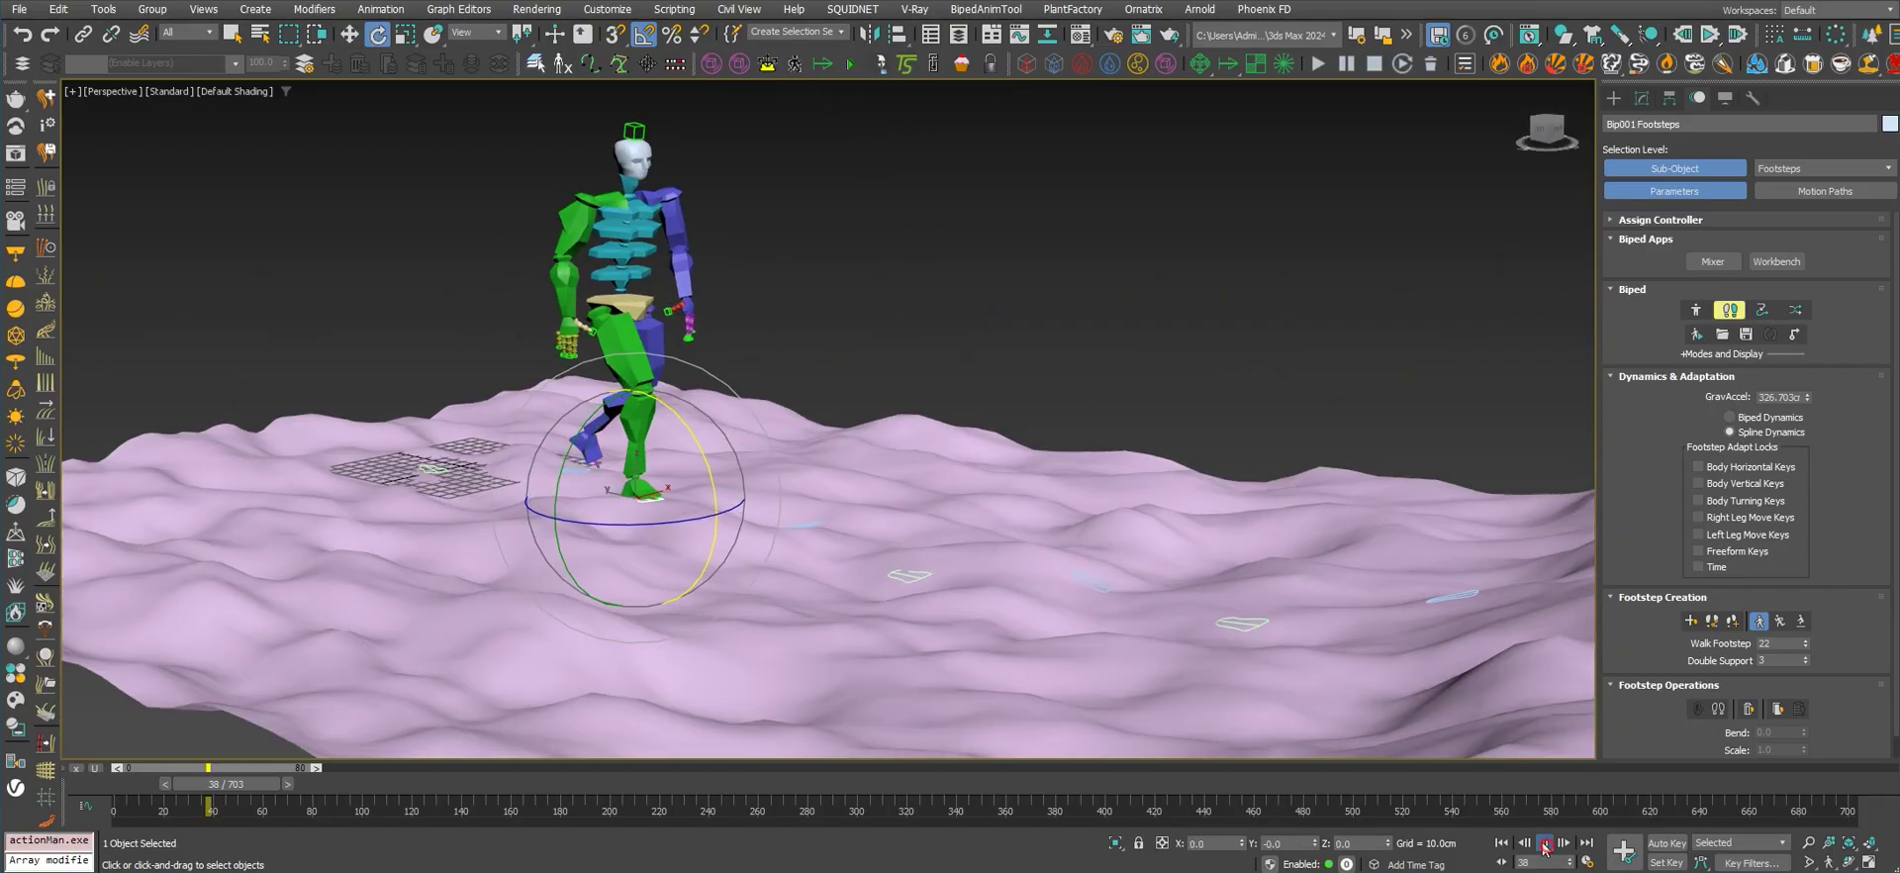
{"action": "left_click", "coordinate": [1546, 844]}
{"action": "middle_click_drag", "start_coordinate": [1033, 536], "coordinate": [1160, 579]}
{"action": "left_click_drag", "start_coordinate": [834, 774], "coordinate": [547, 773]}
Step: Leave Footstep mode, limit the timeline to frames 0 to 228 and play the walk
{"action": "key", "text": "e"}
{"action": "key", "text": "w"}
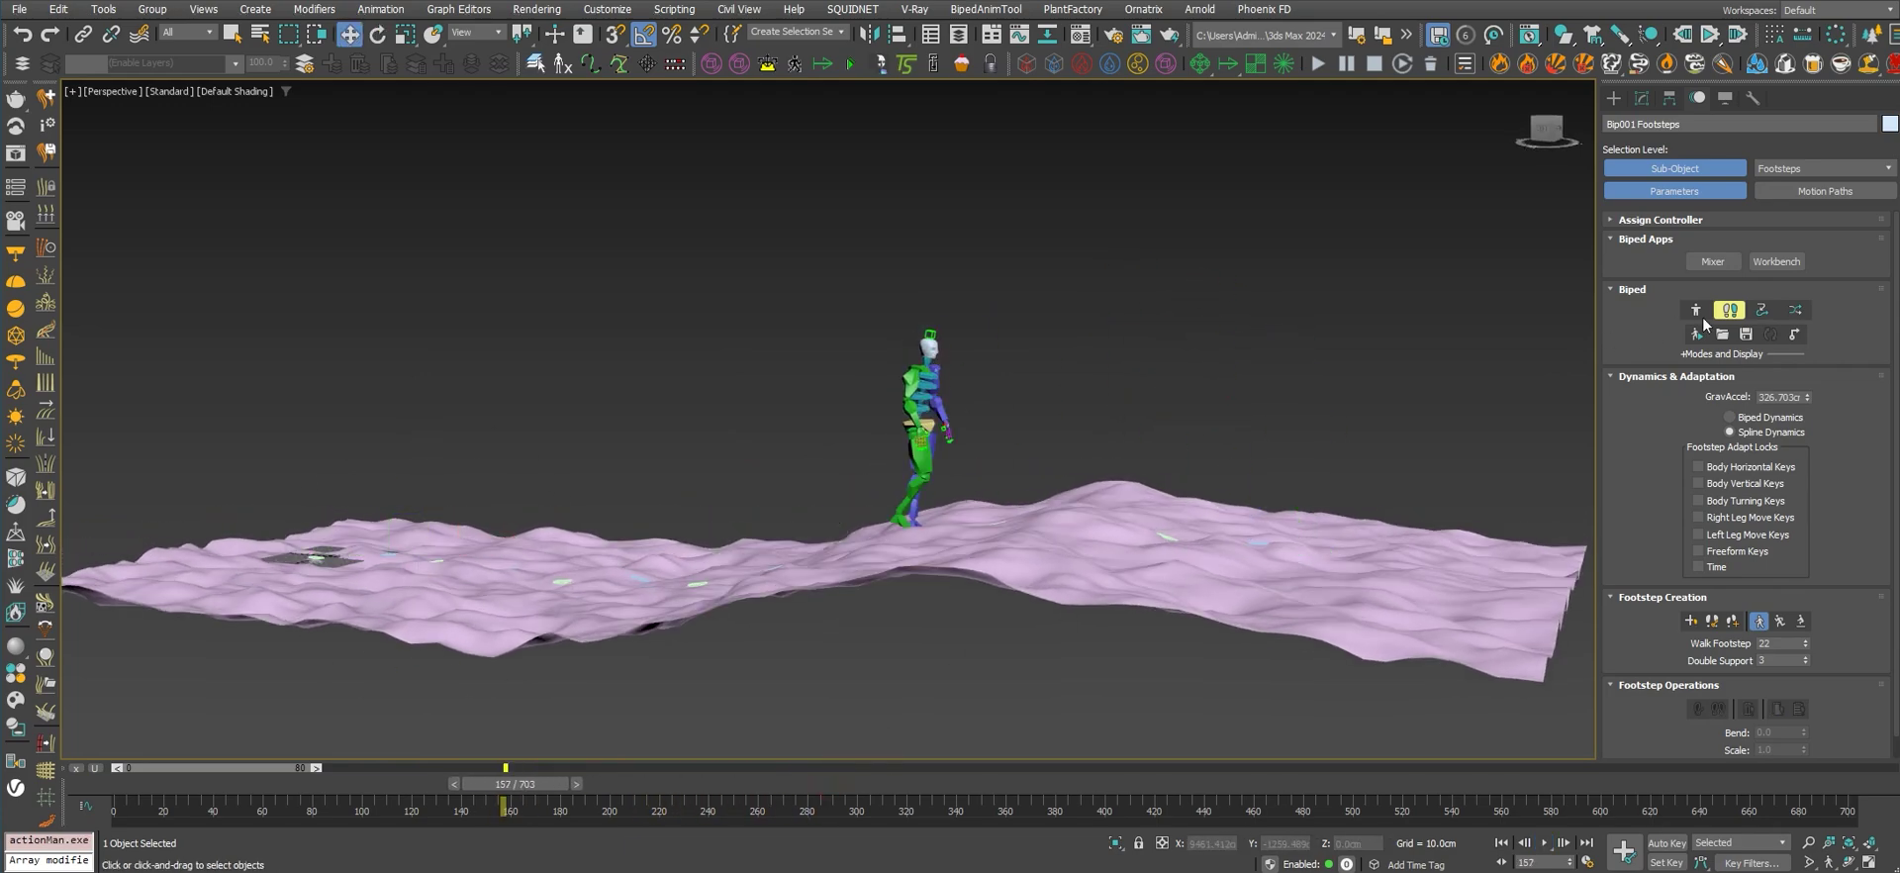
{"action": "left_click", "coordinate": [1729, 310]}
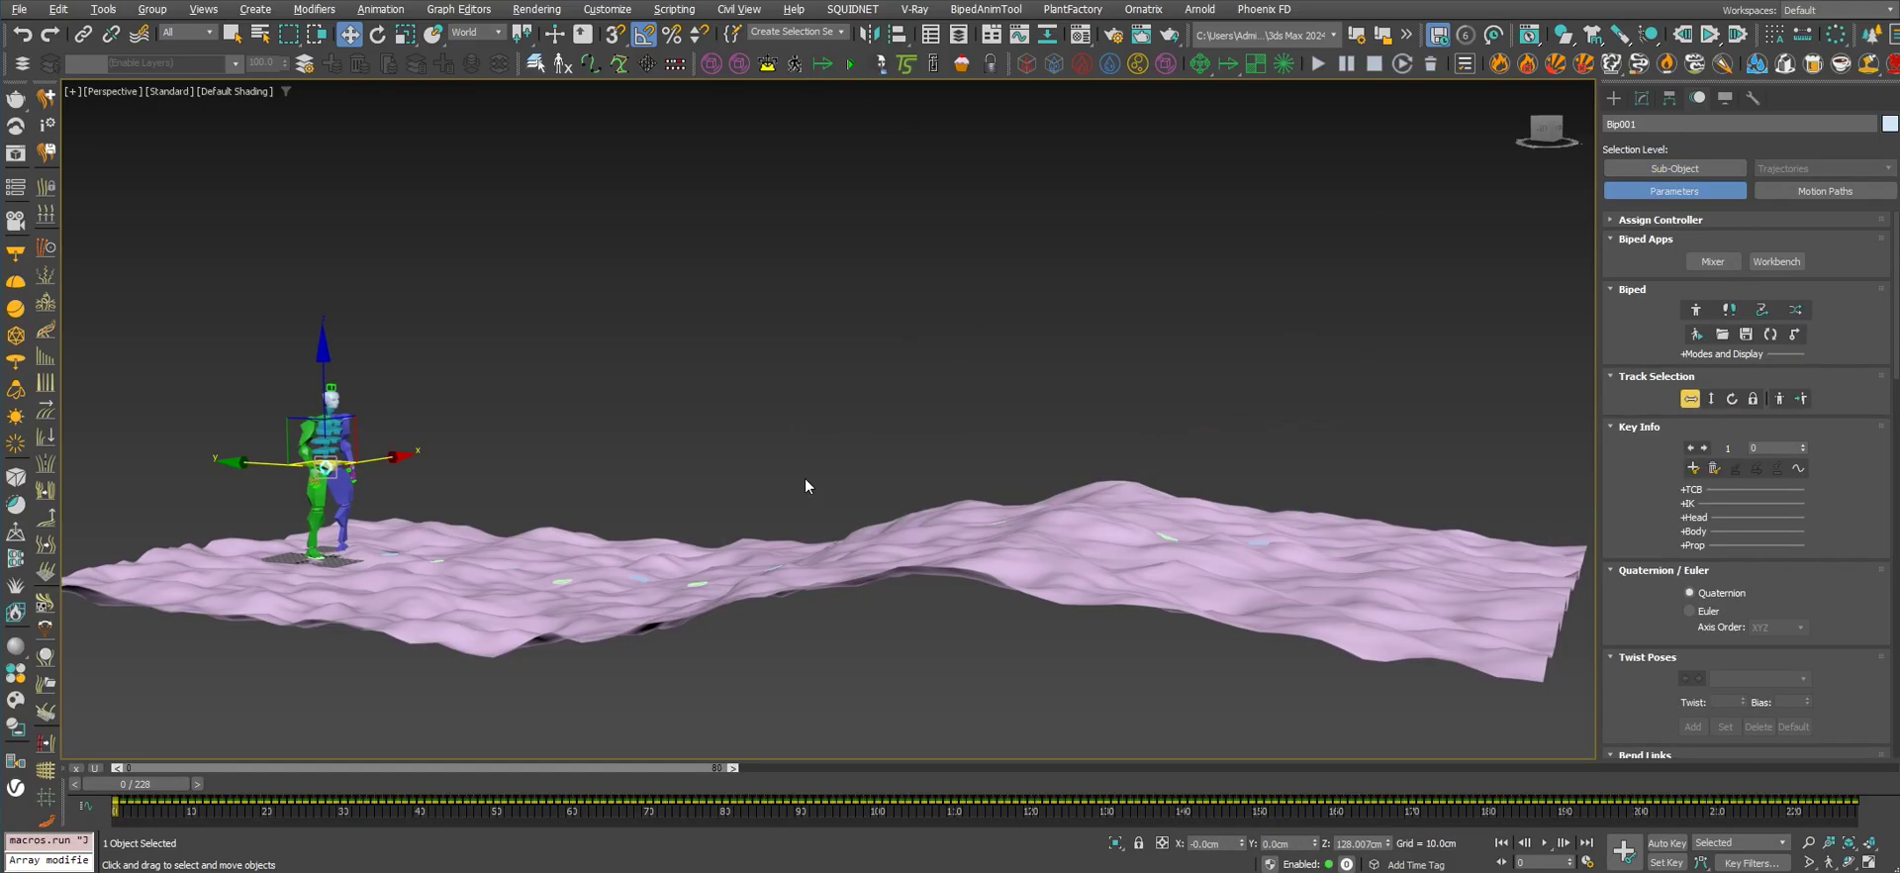
{"action": "middle_click_drag", "start_coordinate": [805, 480], "coordinate": [914, 480], "text": "alt"}
{"action": "left_click", "coordinate": [1547, 843]}
{"action": "middle_click_drag", "start_coordinate": [1124, 580], "coordinate": [1047, 568], "text": "alt"}
Step: Hide all helper objects by category while the walk plays
{"action": "left_click", "coordinate": [1724, 97]}
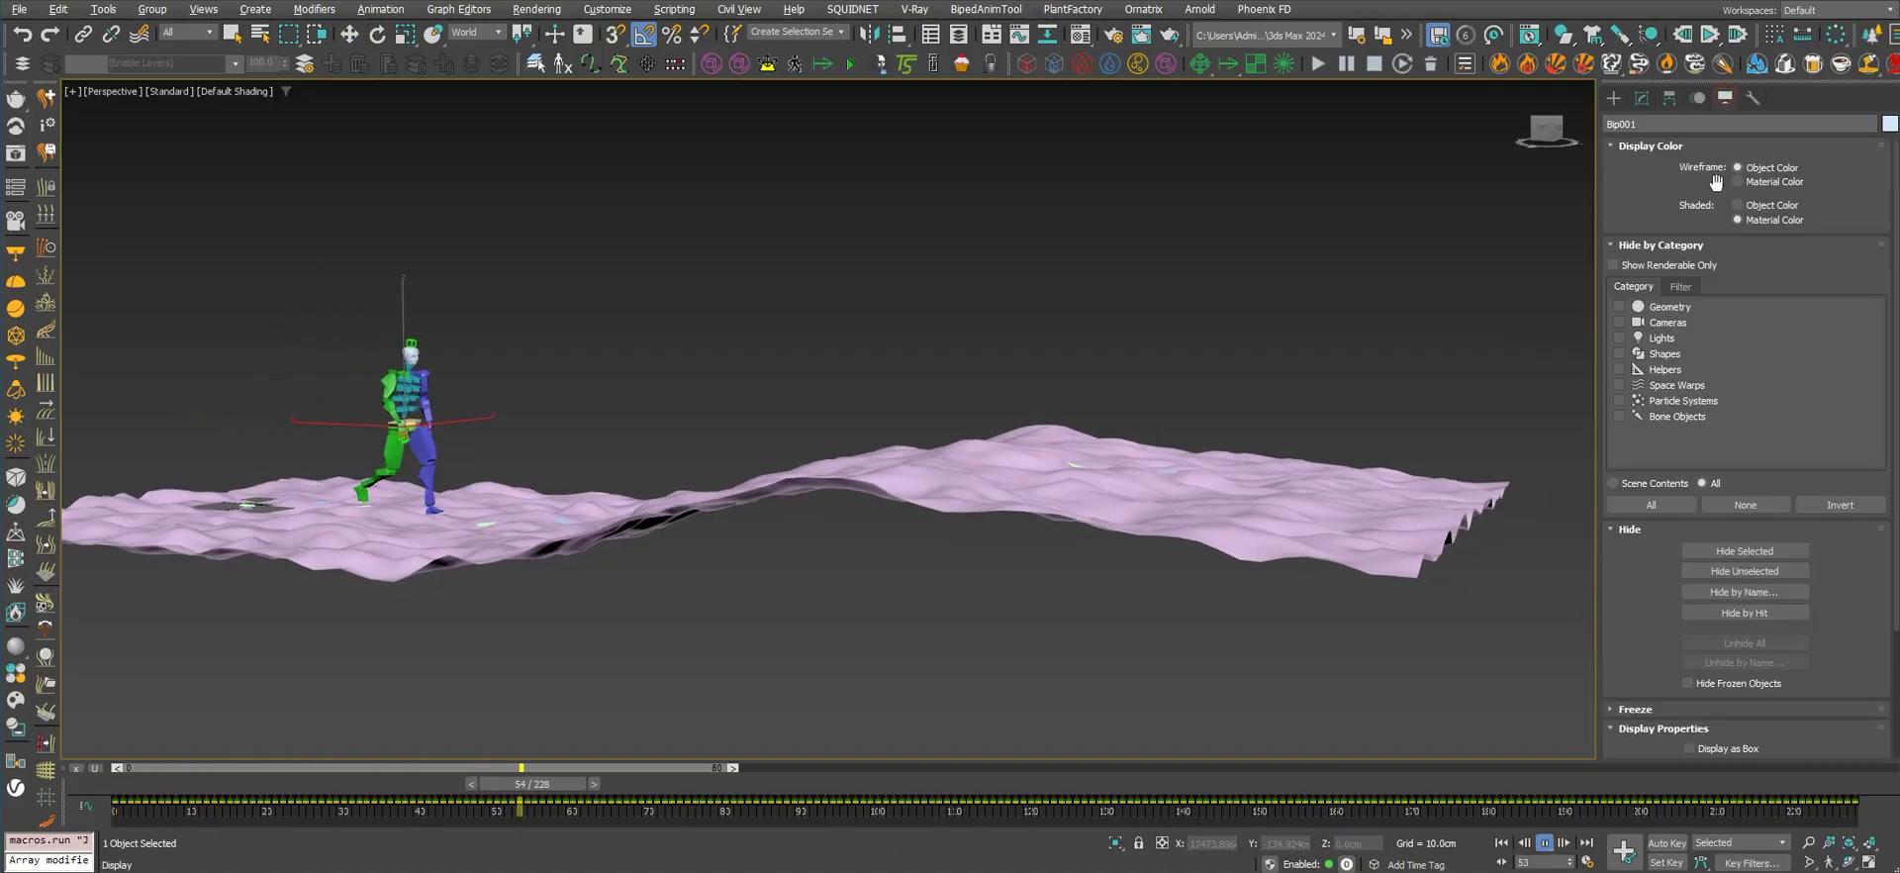
{"action": "left_click", "coordinate": [1619, 369]}
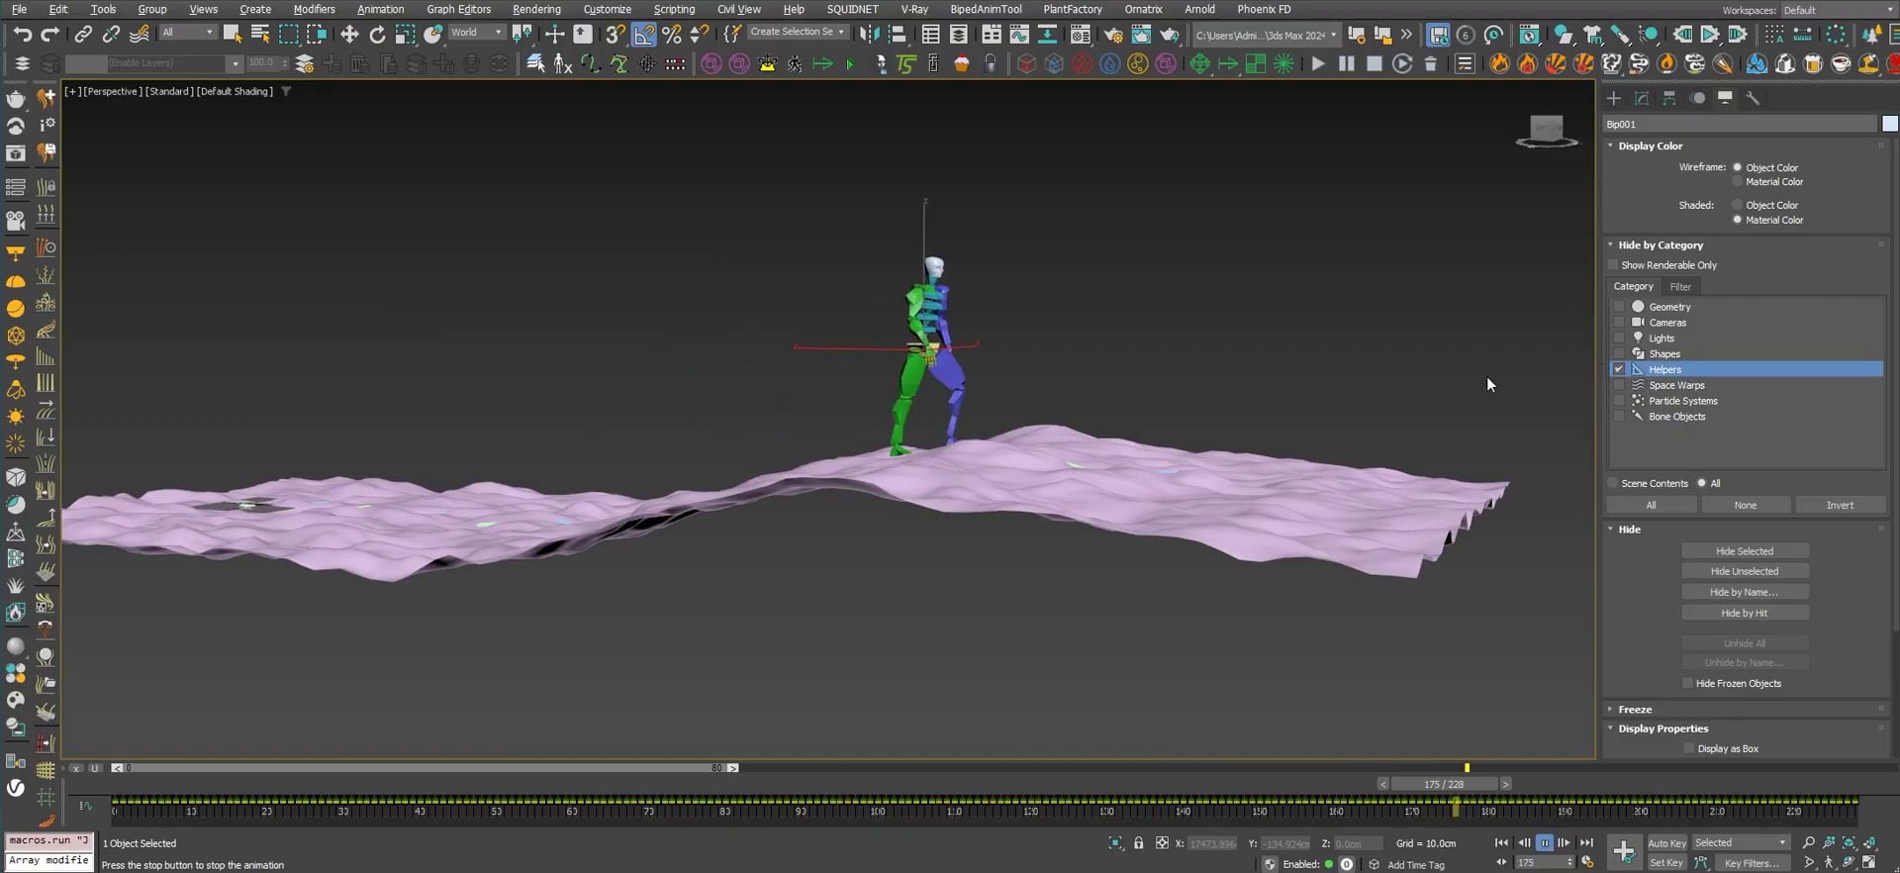
{"action": "middle_click_drag", "start_coordinate": [1124, 408], "coordinate": [1145, 472]}
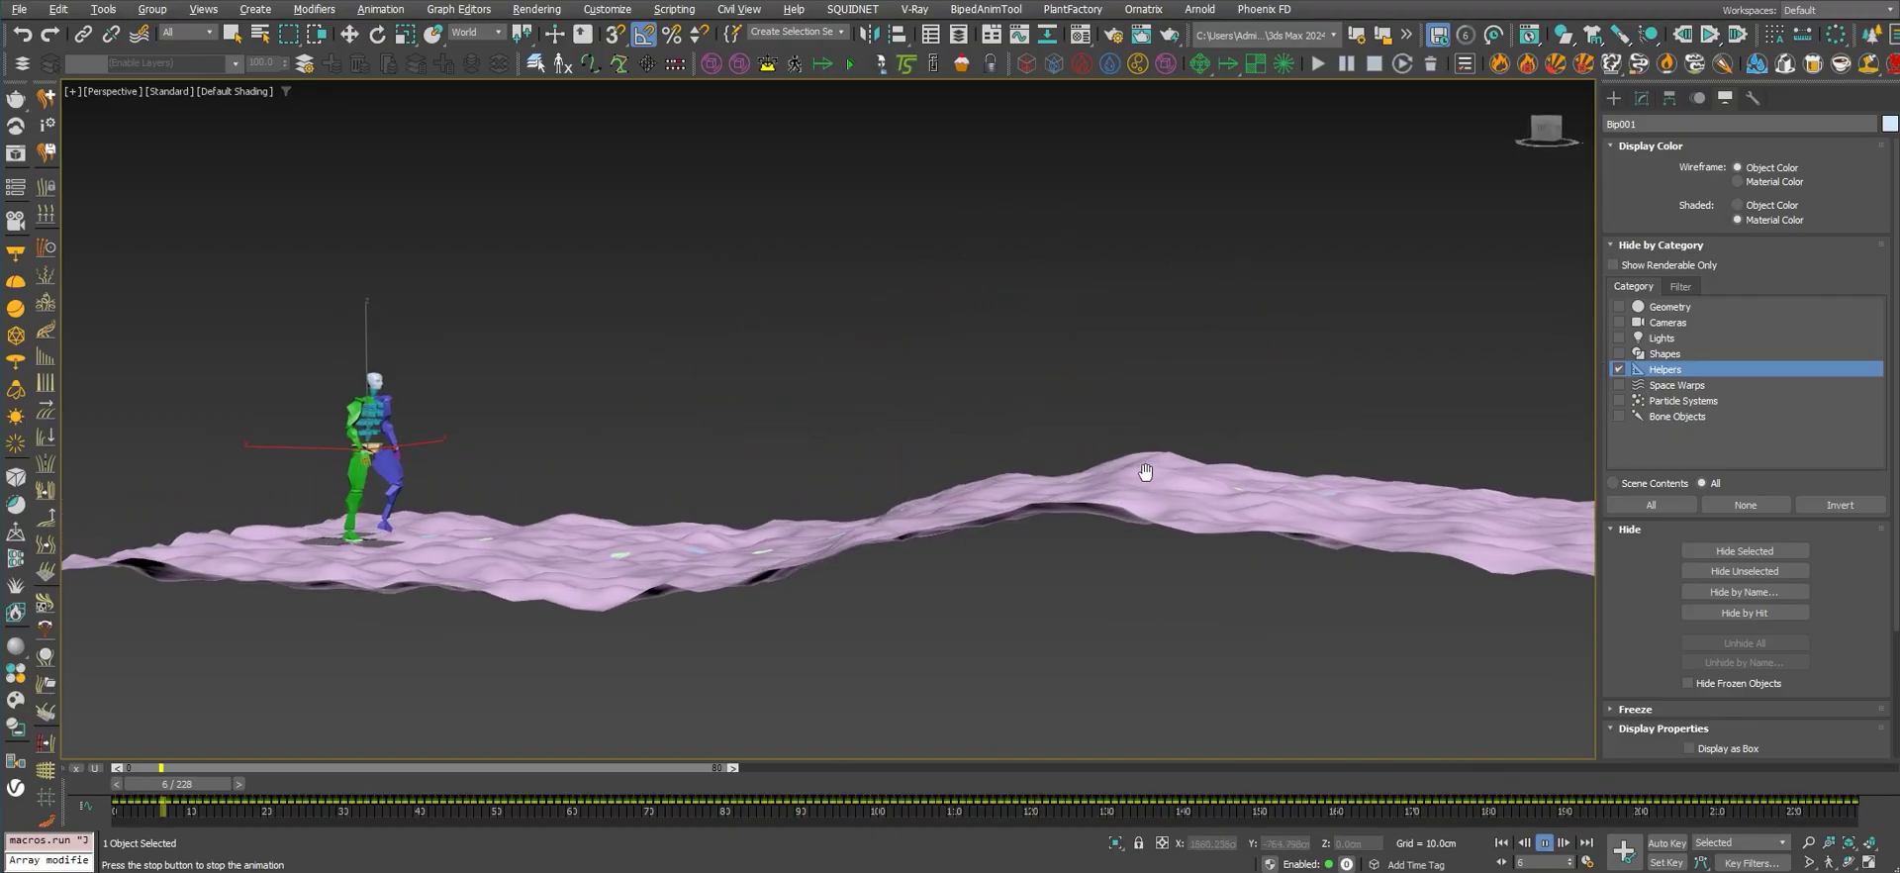
Step: Go to frame 122 and select the biped's uppermost spine link
{"action": "left_click_drag", "start_coordinate": [685, 788], "coordinate": [1064, 819]}
{"action": "key", "text": "w"}
{"action": "middle_click_drag", "start_coordinate": [833, 441], "coordinate": [839, 469], "text": "alt"}
{"action": "middle_click_drag", "start_coordinate": [839, 469], "coordinate": [936, 475]}
{"action": "scroll", "coordinate": [939, 449], "scroll_direction": "up", "scroll_amount": 3}
{"action": "left_click", "coordinate": [957, 441]}
{"action": "middle_click_drag", "start_coordinate": [1213, 415], "coordinate": [1191, 431], "text": "alt"}
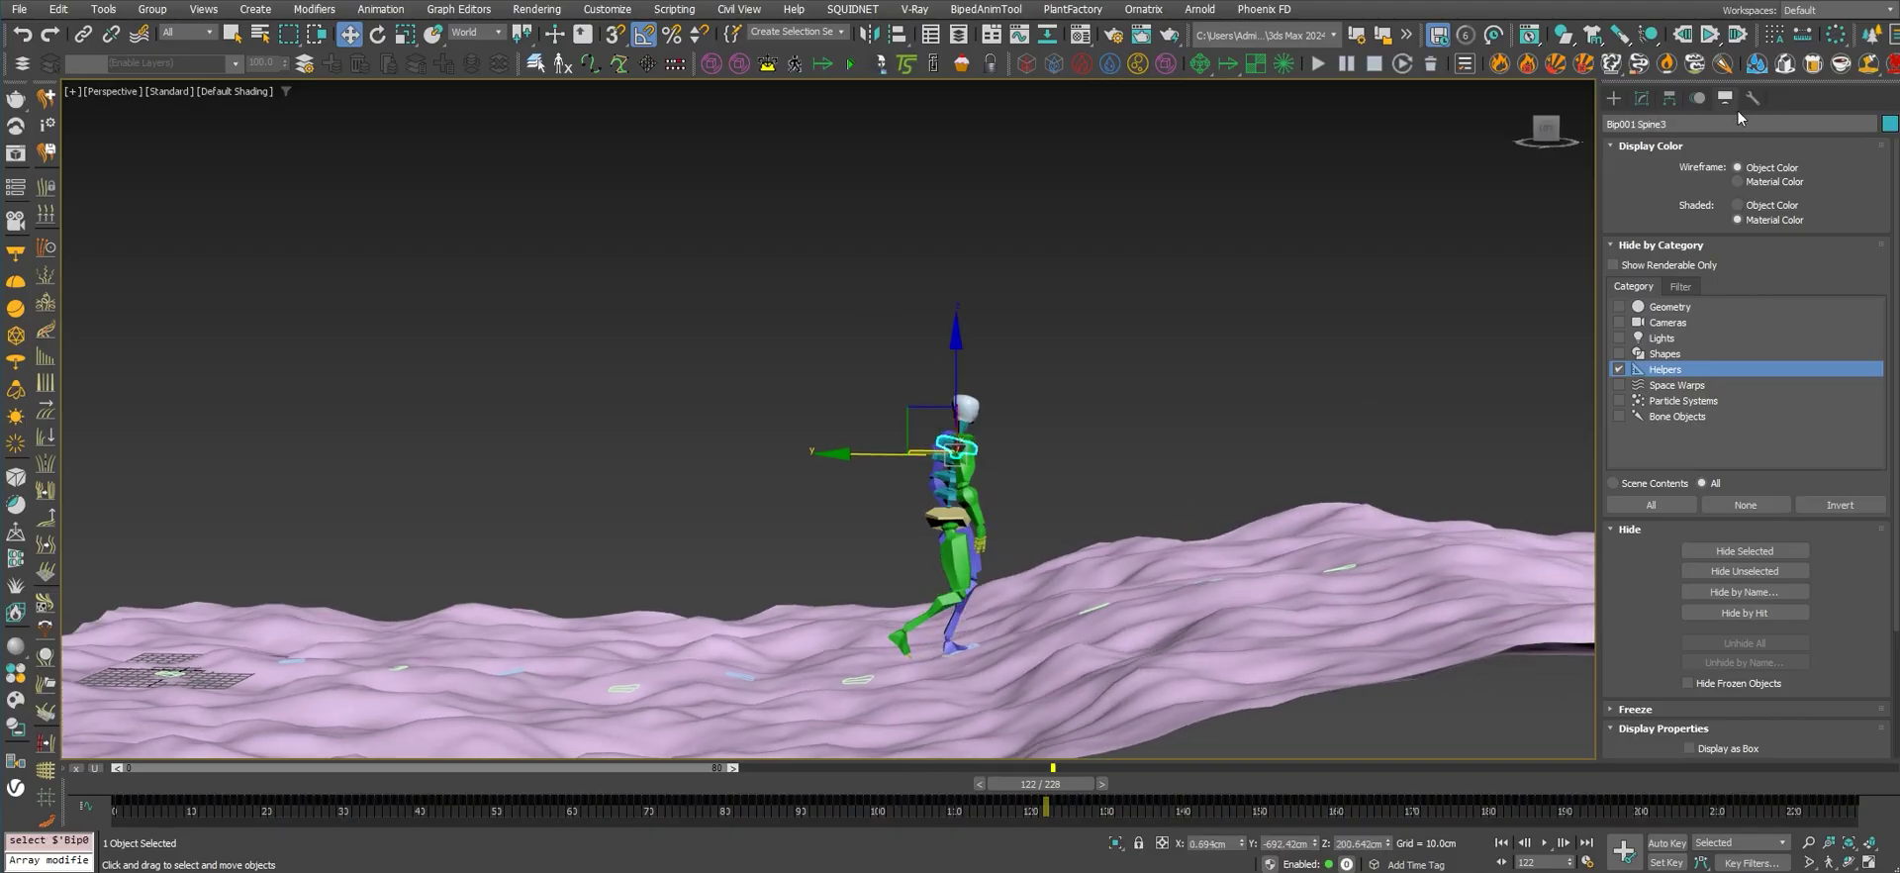
Step: Create a new biped animation layer and turn on Auto Key
{"action": "left_click", "coordinate": [1698, 98]}
{"action": "scroll", "coordinate": [1653, 589], "scroll_direction": "down", "scroll_amount": 10}
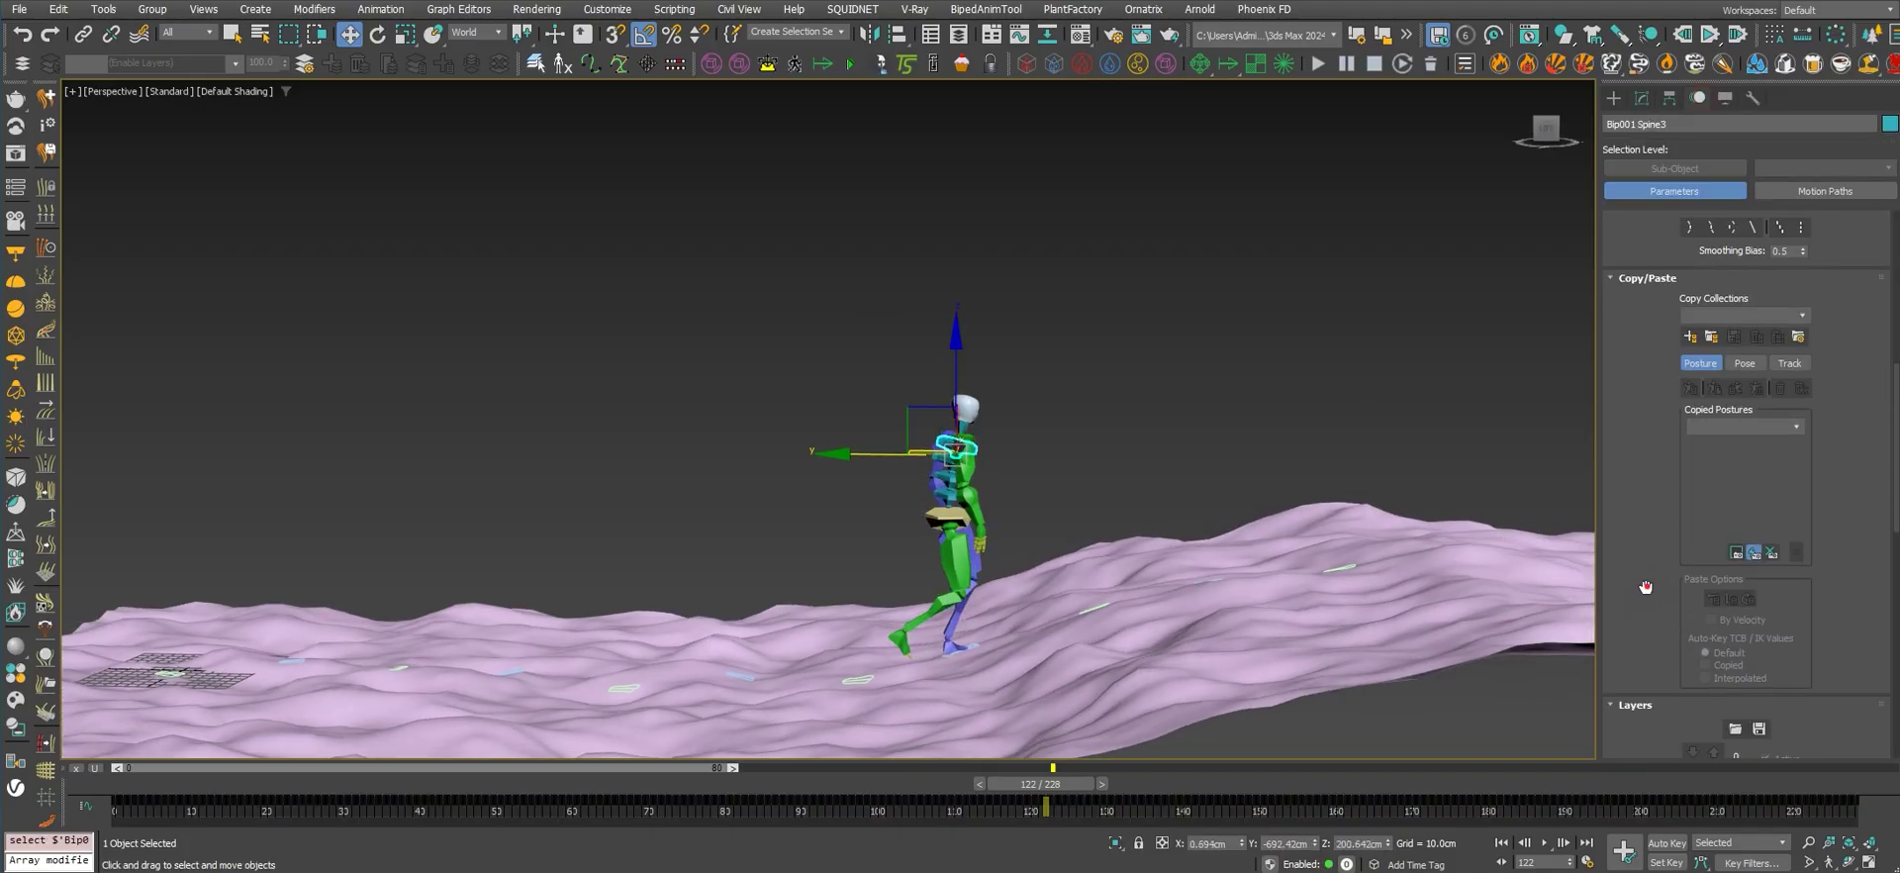
{"action": "left_click", "coordinate": [1692, 616]}
{"action": "scroll", "coordinate": [1622, 587], "scroll_direction": "up", "scroll_amount": 1}
{"action": "left_click", "coordinate": [1659, 846]}
{"action": "middle_click_drag", "start_coordinate": [1354, 460], "coordinate": [1318, 454], "text": "alt"}
Step: Enable Bend Links mode and lean the spine forward about 5 degrees around local Z at frame 122
{"action": "left_click_drag", "start_coordinate": [1656, 324], "coordinate": [1636, 565]}
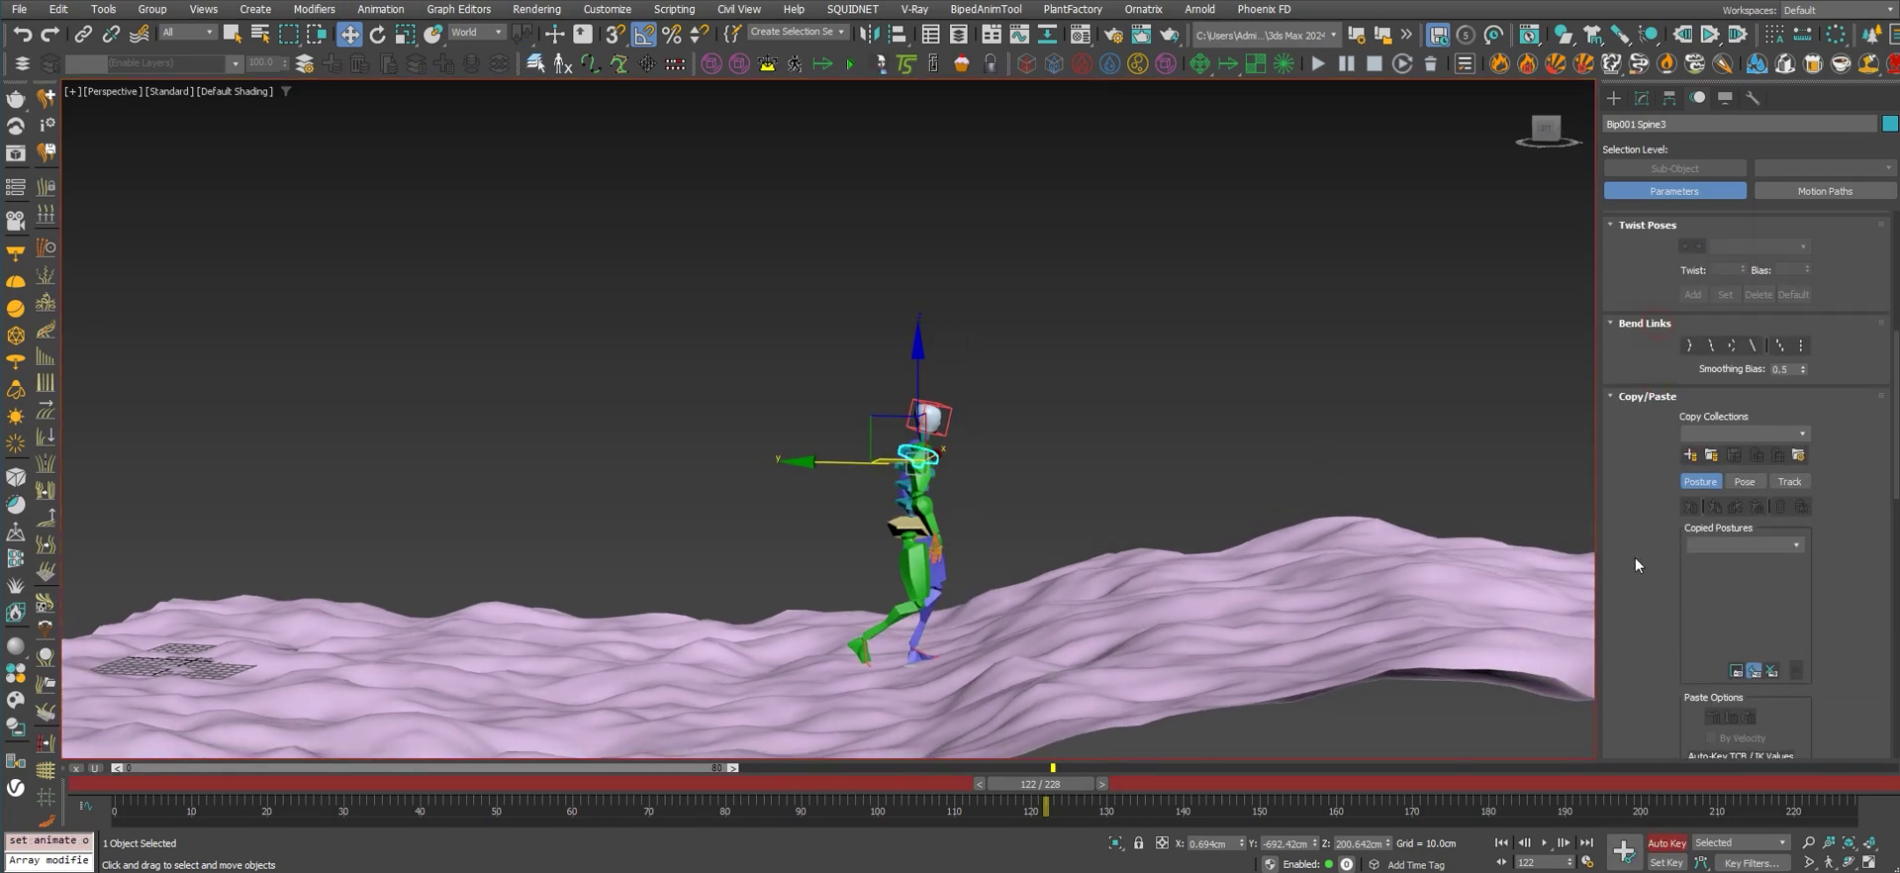
{"action": "left_click", "coordinate": [1689, 345]}
{"action": "key", "text": "e"}
{"action": "middle_click_drag", "start_coordinate": [1024, 436], "coordinate": [1009, 412], "text": "alt"}
{"action": "left_click_drag", "start_coordinate": [1009, 412], "coordinate": [1019, 409]}
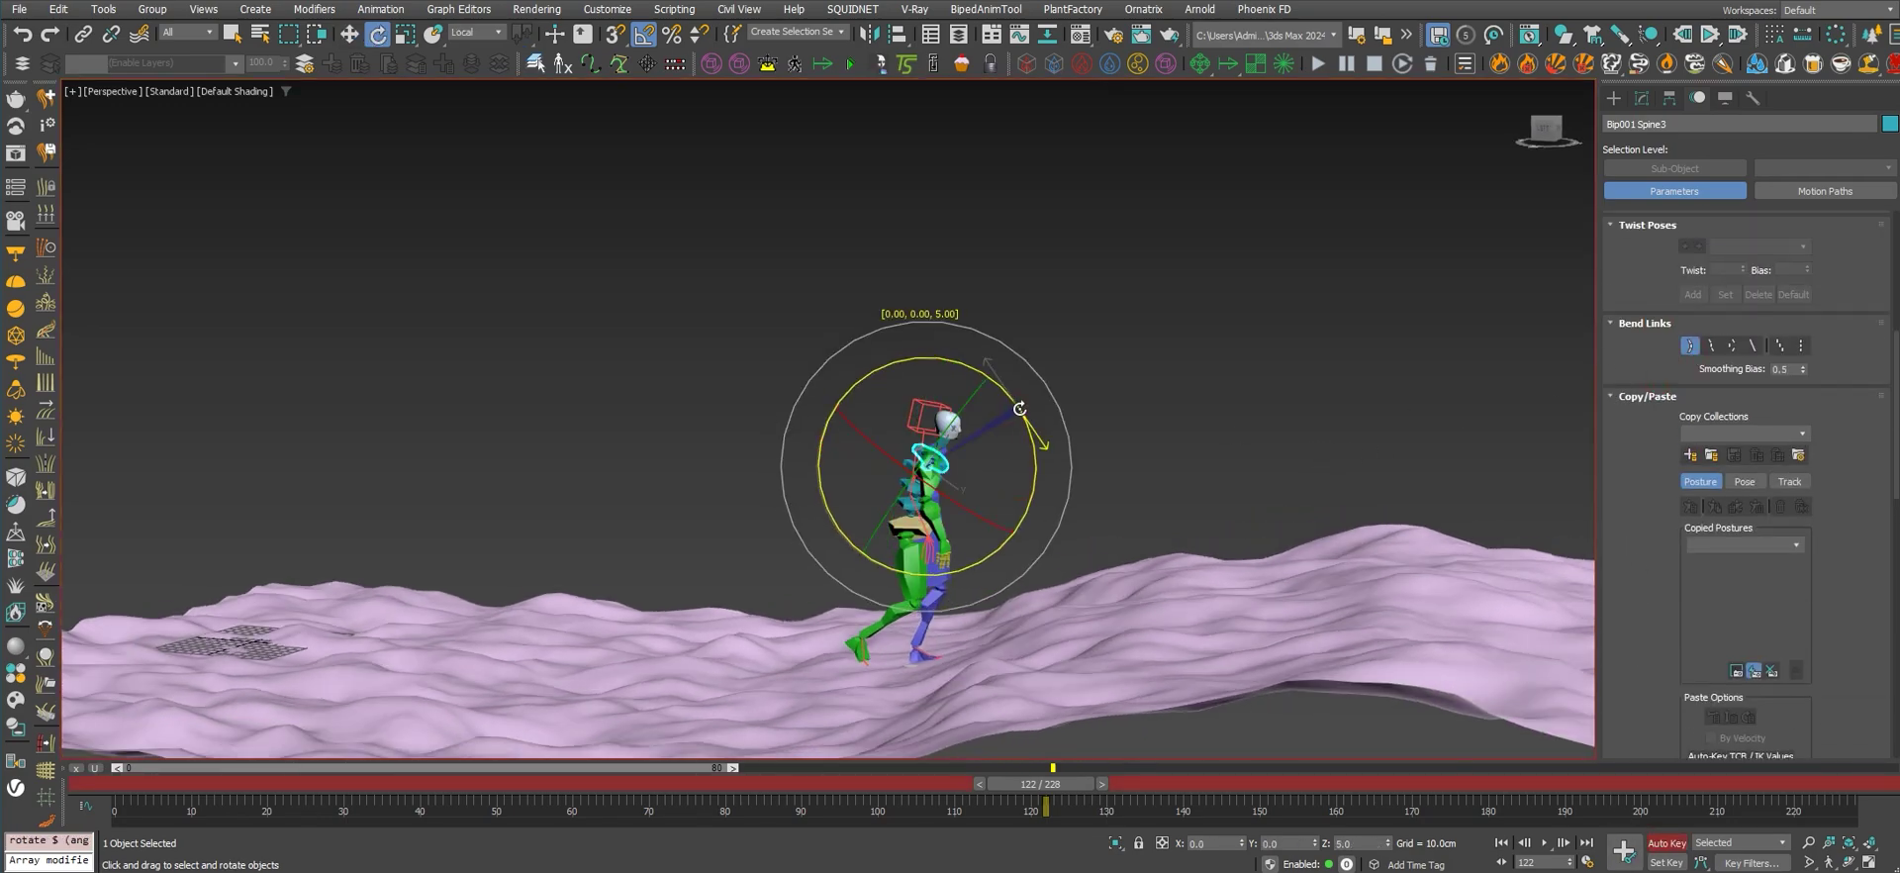
Step: Set a layer key for the spine at frame 110, before the forward lean
{"action": "left_click_drag", "start_coordinate": [1056, 786], "coordinate": [965, 787]}
{"action": "scroll", "coordinate": [1633, 457], "scroll_direction": "down", "scroll_amount": 5}
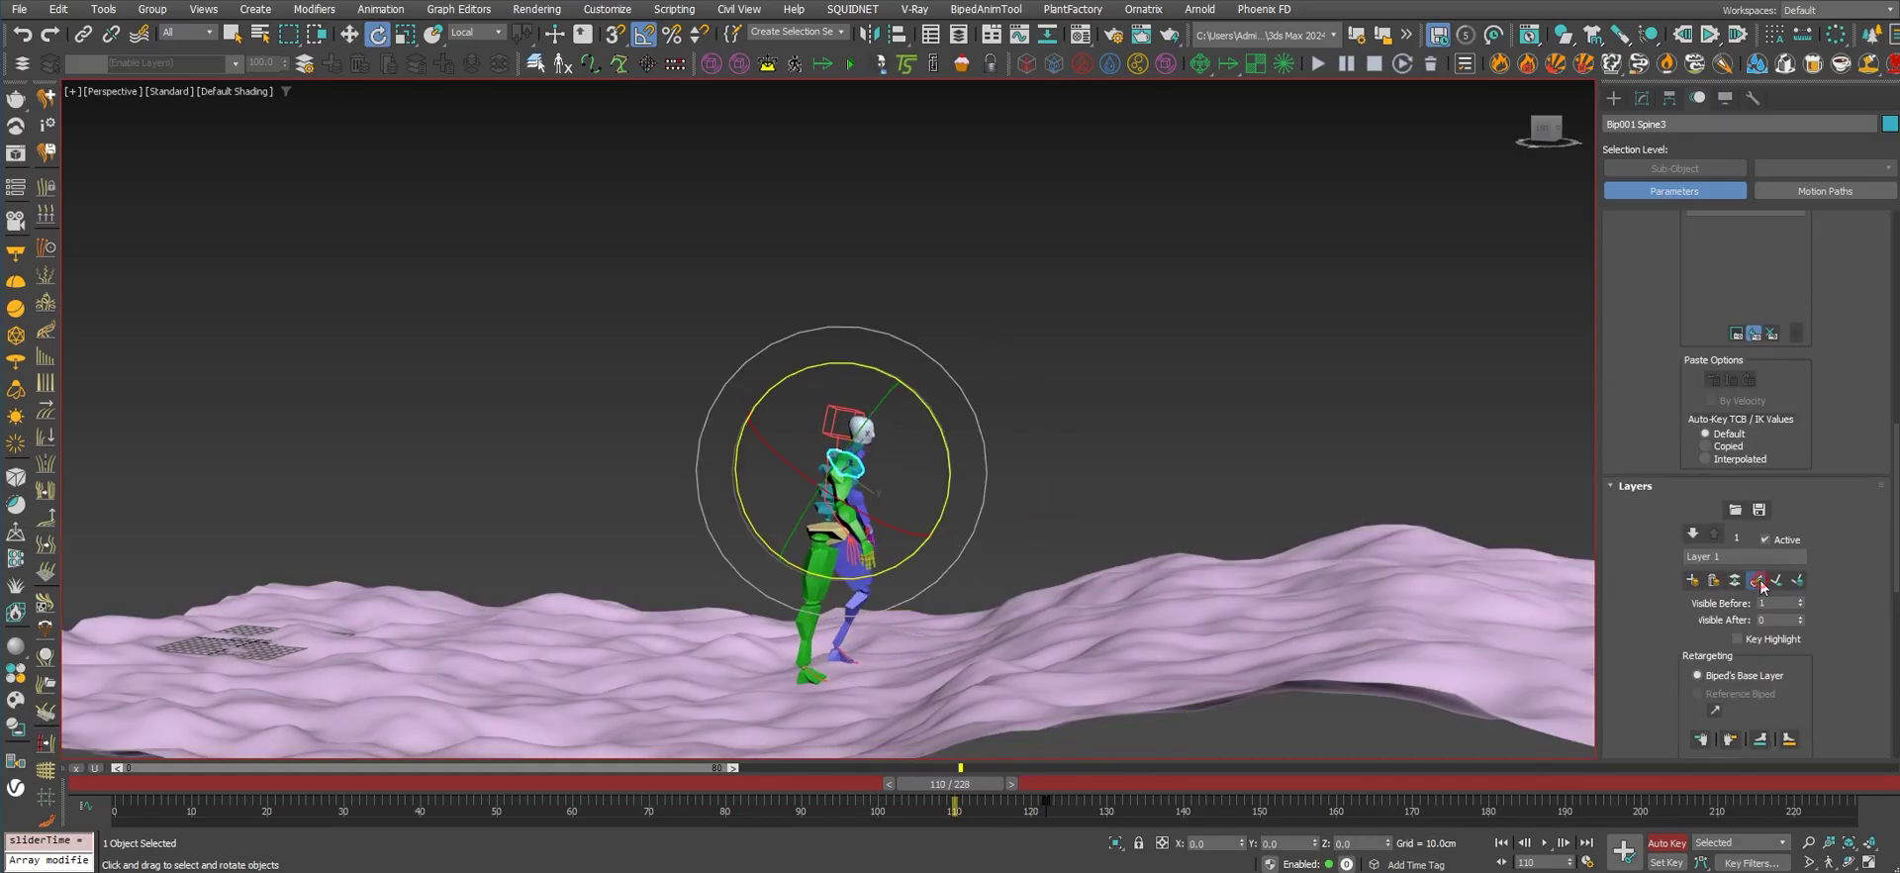
{"action": "left_click", "coordinate": [1761, 583]}
Step: Rotate the spine slightly at frame 144 and set a further layer key at about frame 174
{"action": "left_click_drag", "start_coordinate": [1002, 784], "coordinate": [1257, 836]}
{"action": "key", "text": "e"}
{"action": "mouse_move", "coordinate": [1185, 371]}
{"action": "left_mouse_down"}
{"action": "mouse_move", "coordinate": [1200, 395]}
{"action": "mouse_move", "coordinate": [1185, 365]}
{"action": "left_mouse_up"}
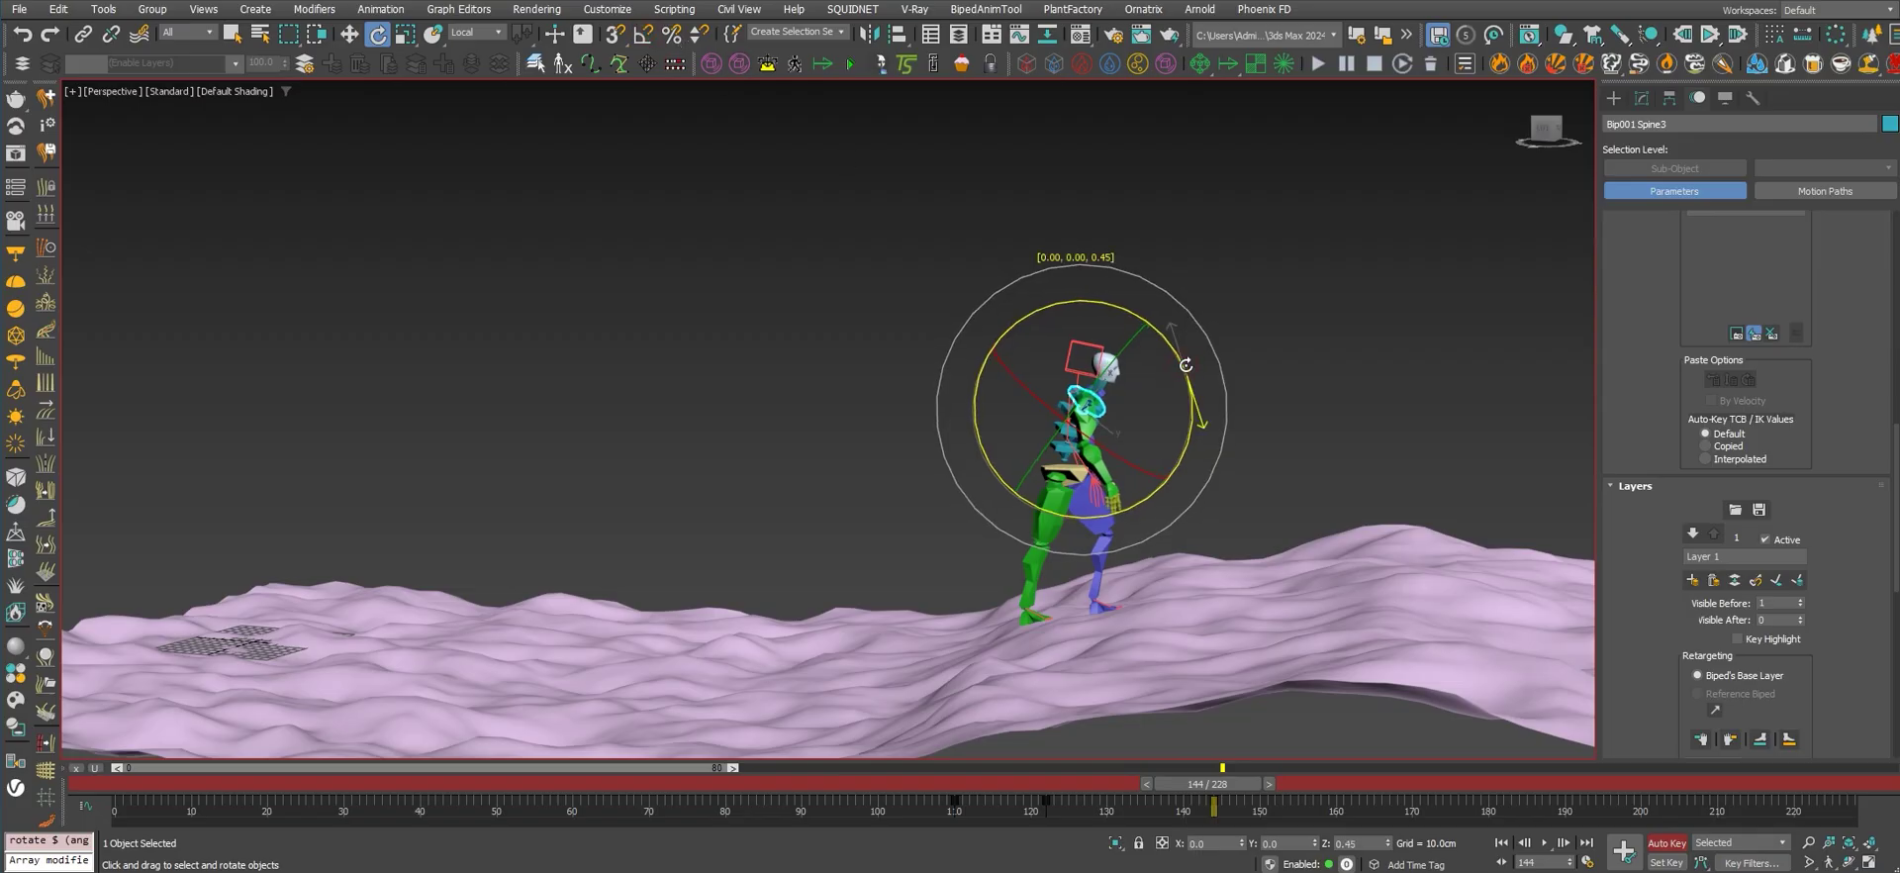
{"action": "left_click_drag", "start_coordinate": [1217, 784], "coordinate": [829, 787]}
{"action": "left_click", "coordinate": [1756, 582]}
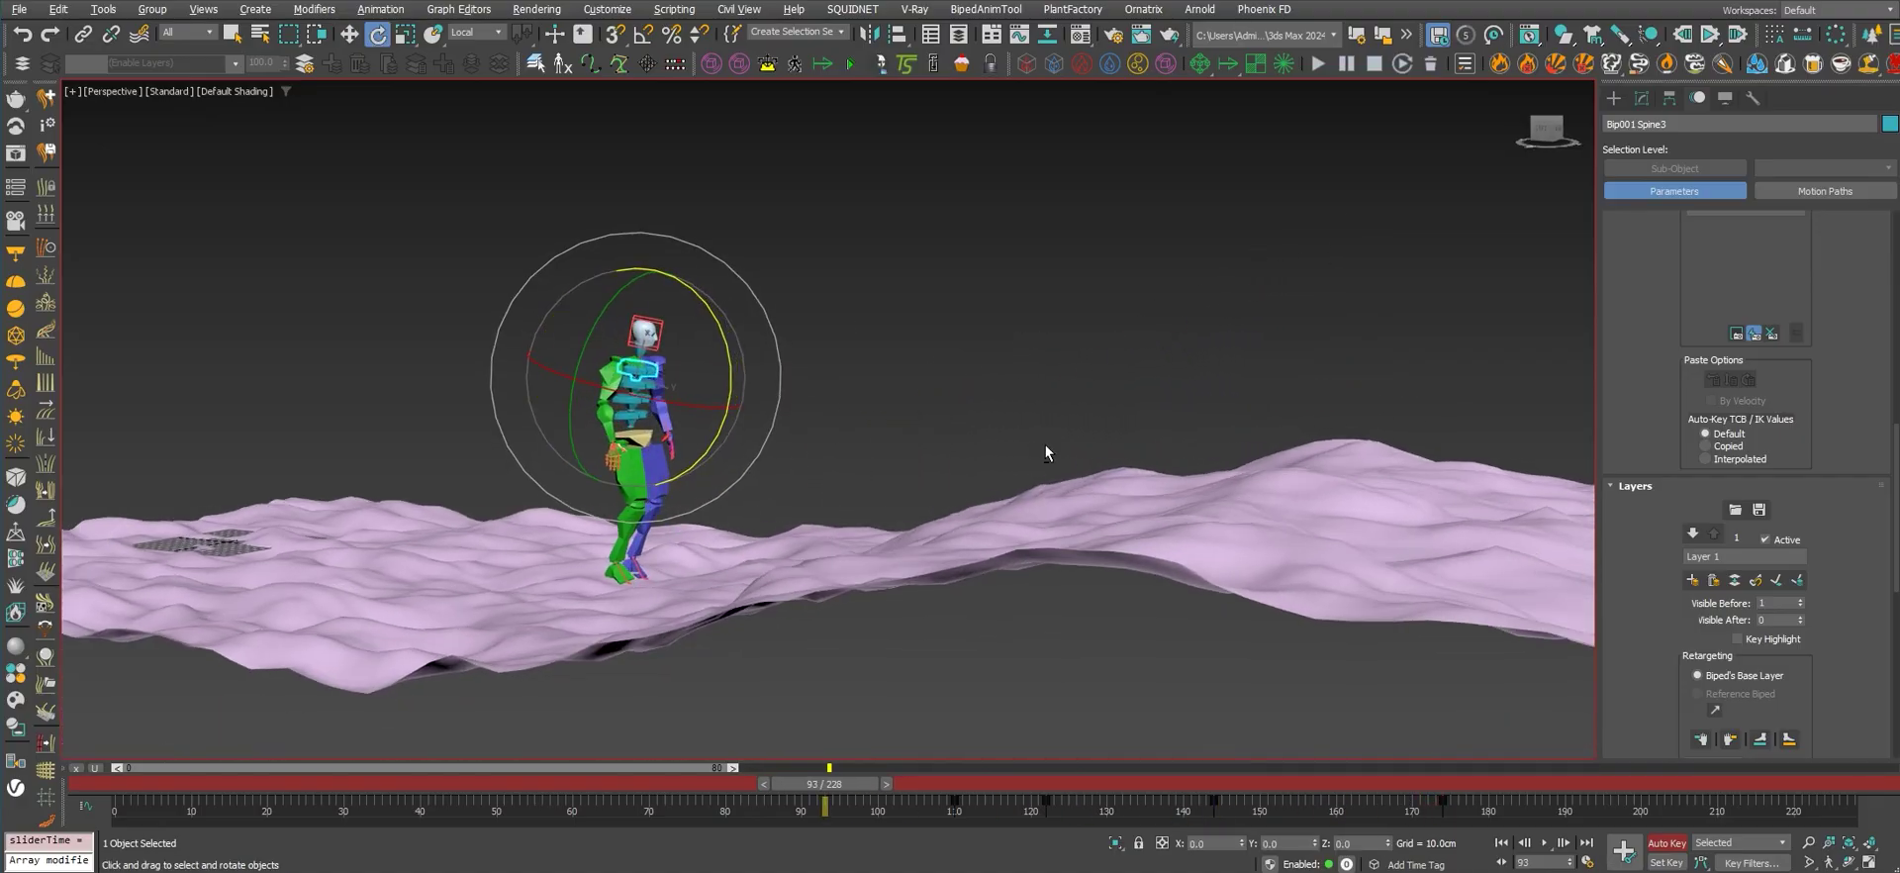
Step: Play back the layered walk and collapse the layer into the original animation
{"action": "left_click", "coordinate": [1563, 842]}
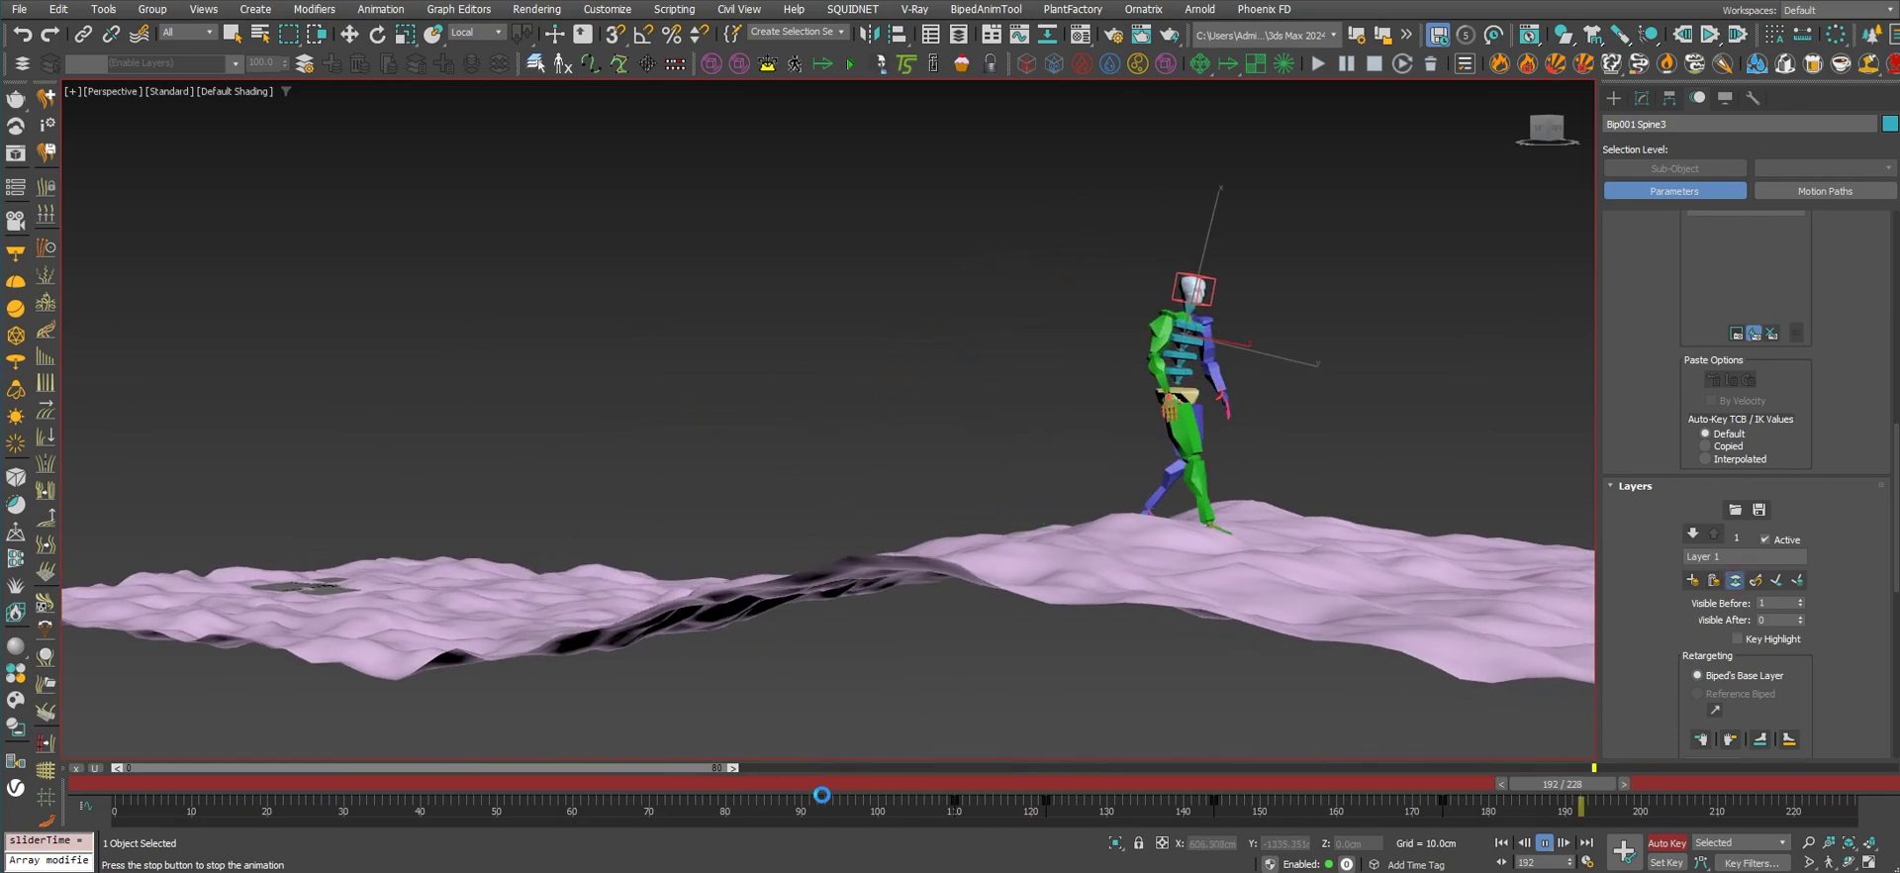
{"action": "left_click_drag", "start_coordinate": [853, 780], "coordinate": [1162, 798]}
{"action": "key", "text": "e"}
{"action": "middle_click_drag", "start_coordinate": [989, 663], "coordinate": [1068, 665], "text": "alt"}
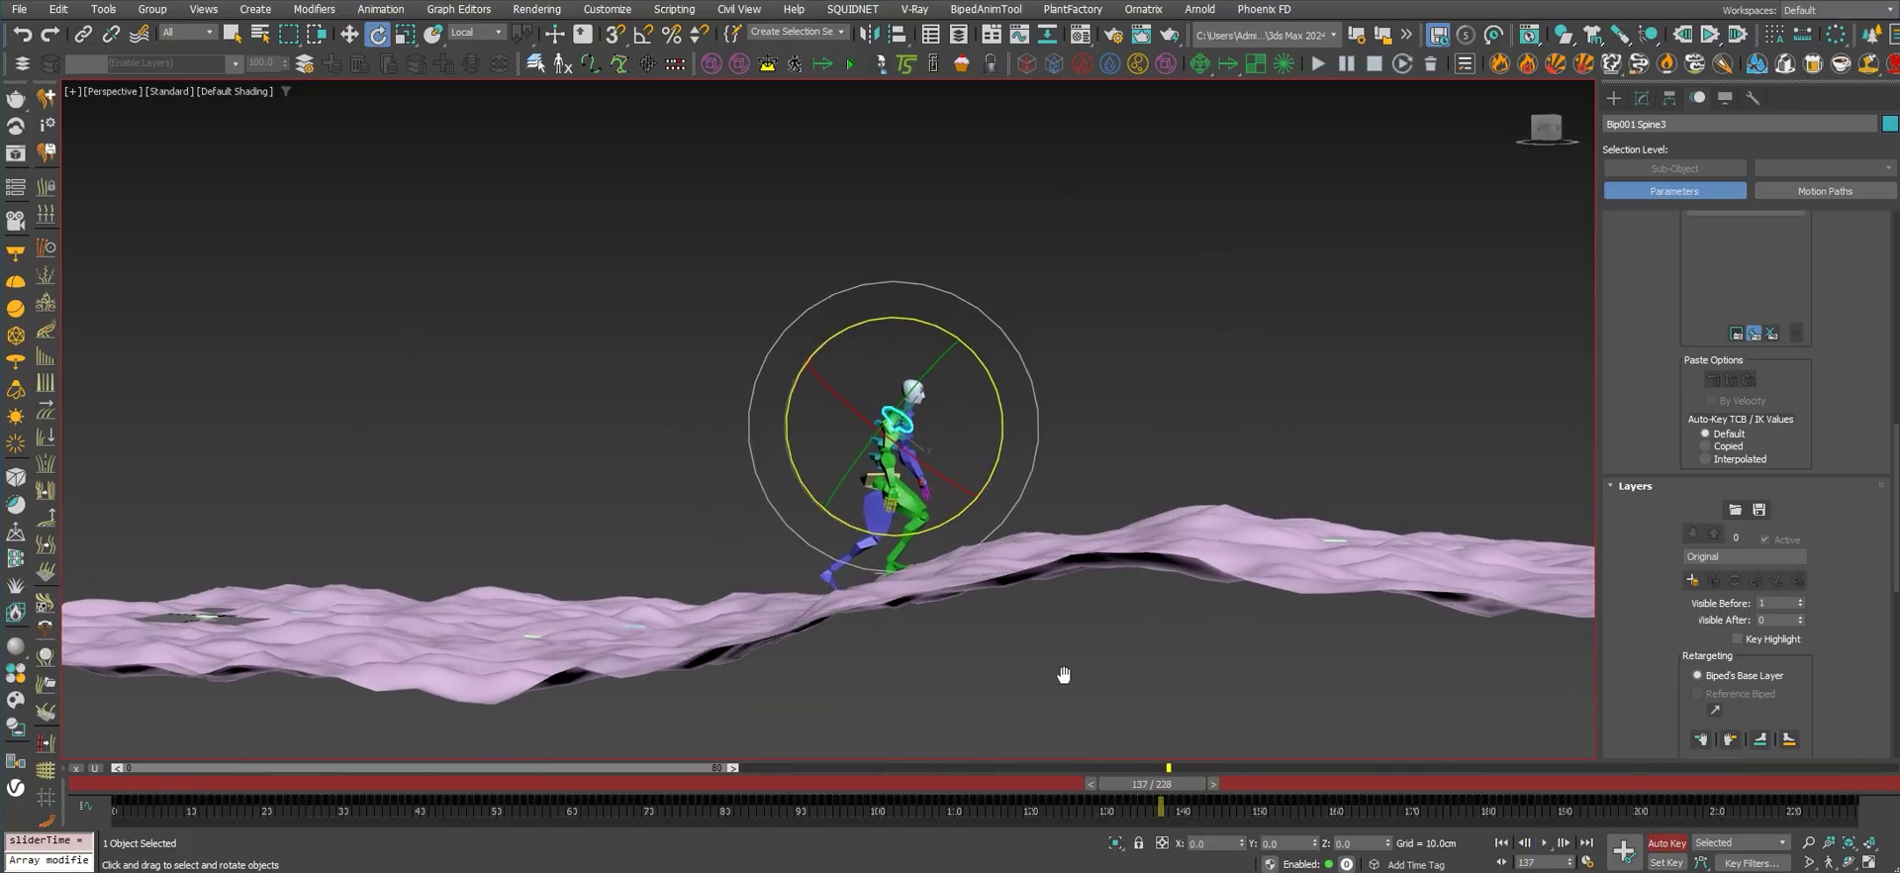
Step: Create a new biped layer at frame 137 and enable retargeting of both legs to the base layer
{"action": "left_click", "coordinate": [1693, 581]}
{"action": "left_click_drag", "start_coordinate": [1646, 592], "coordinate": [1682, 501]}
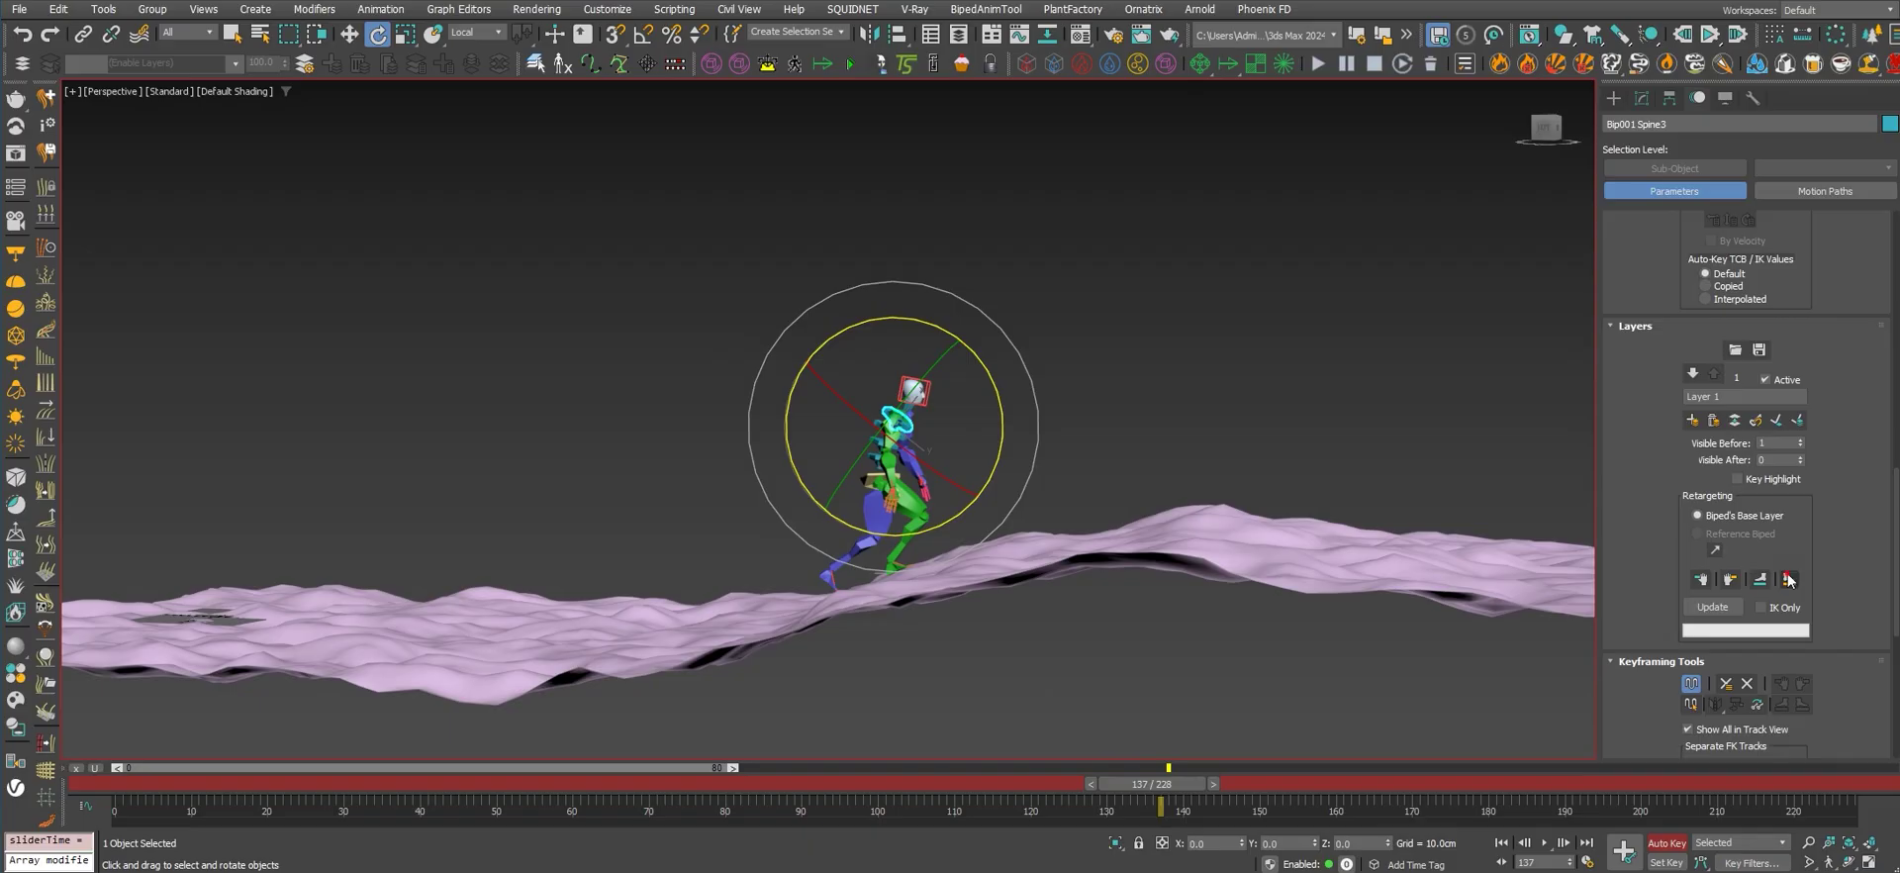
{"action": "middle_click_drag", "start_coordinate": [1009, 477], "coordinate": [1043, 484], "text": "alt"}
{"action": "key", "text": "w"}
{"action": "scroll", "coordinate": [1648, 572], "scroll_direction": "up", "scroll_amount": 2}
Step: Select the biped's center of mass and lower it to about Z 157.6 cm at frame 137
{"action": "scroll", "coordinate": [1648, 572], "scroll_direction": "up", "scroll_amount": 10}
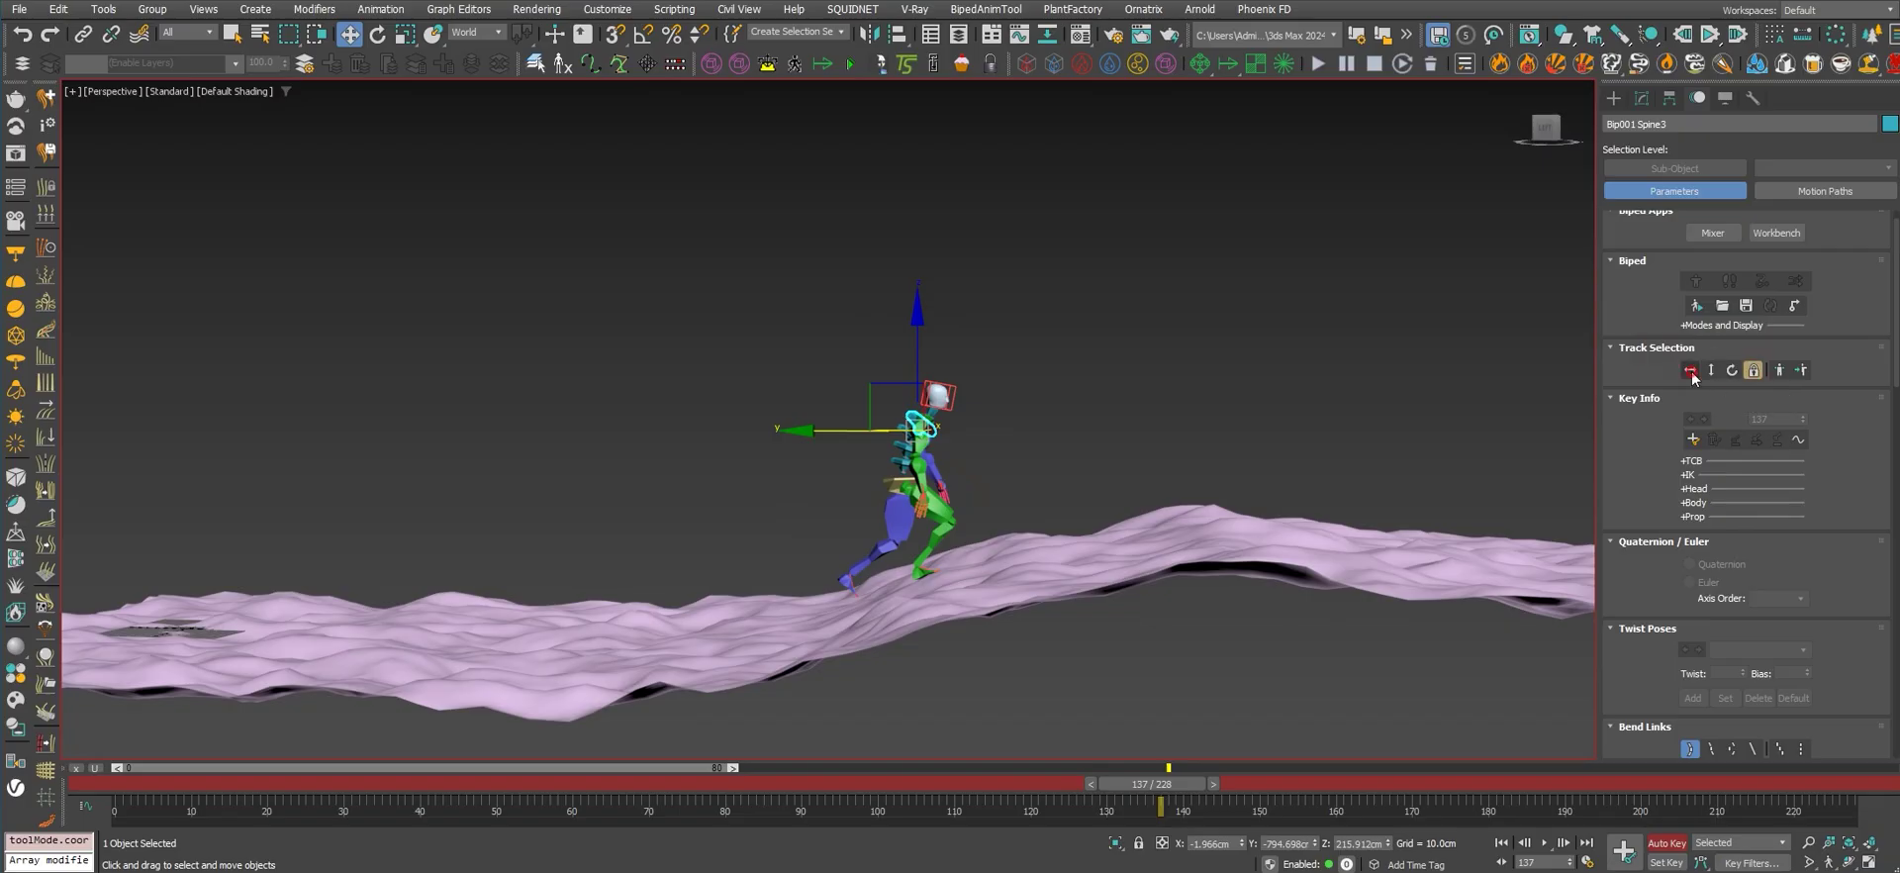
{"action": "left_click", "coordinate": [1690, 370]}
{"action": "scroll", "coordinate": [1694, 495], "scroll_direction": "down", "scroll_amount": 10}
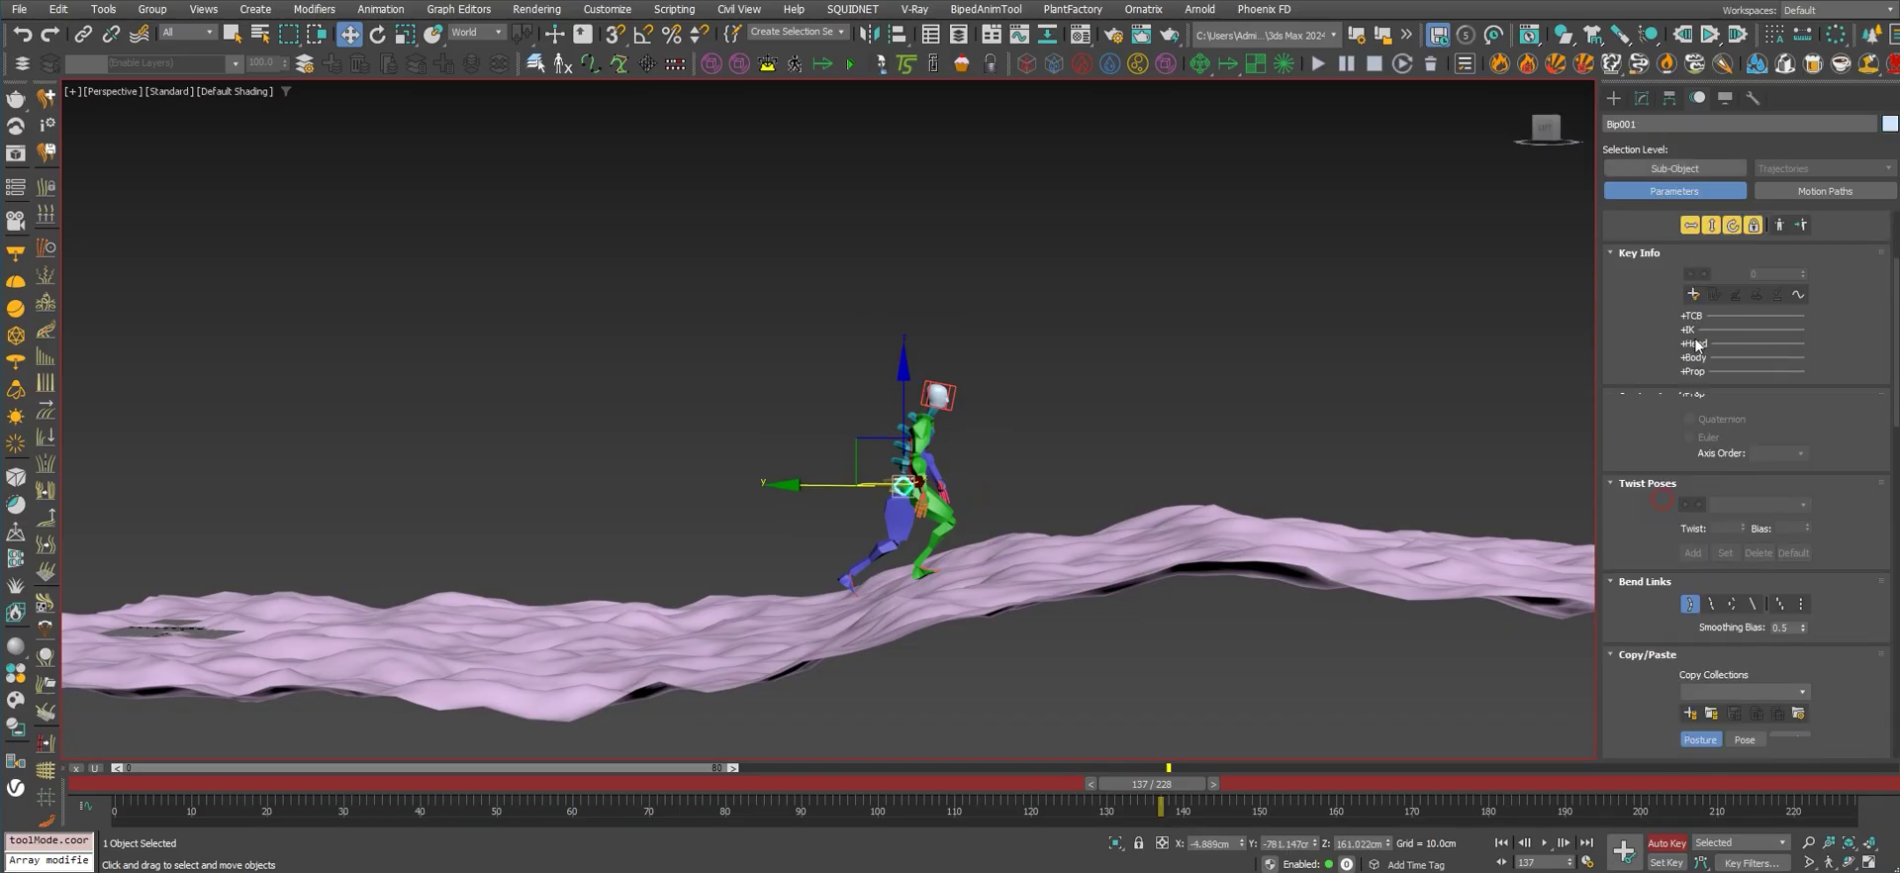
{"action": "left_click_drag", "start_coordinate": [1657, 465], "coordinate": [1681, 376]}
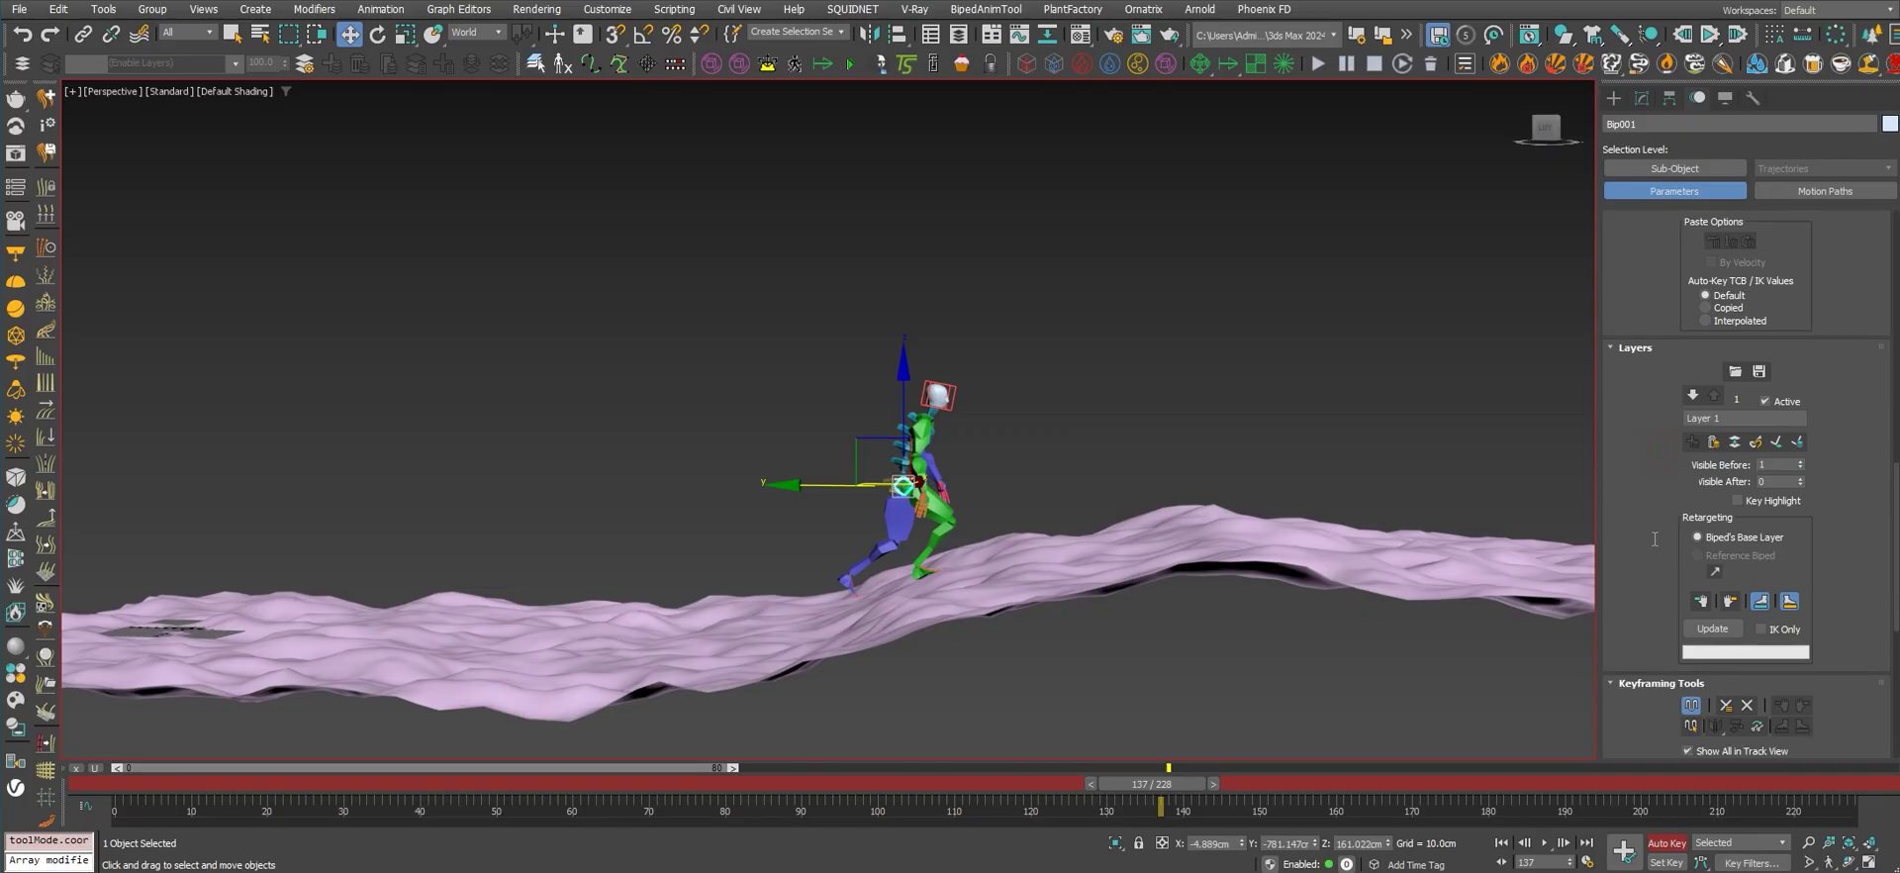
{"action": "left_click_drag", "start_coordinate": [1651, 522], "coordinate": [1662, 458]}
{"action": "middle_click_drag", "start_coordinate": [932, 552], "coordinate": [993, 514]}
{"action": "middle_click_drag", "start_coordinate": [992, 515], "coordinate": [996, 494], "text": "alt"}
{"action": "left_click_drag", "start_coordinate": [889, 446], "coordinate": [886, 446]}
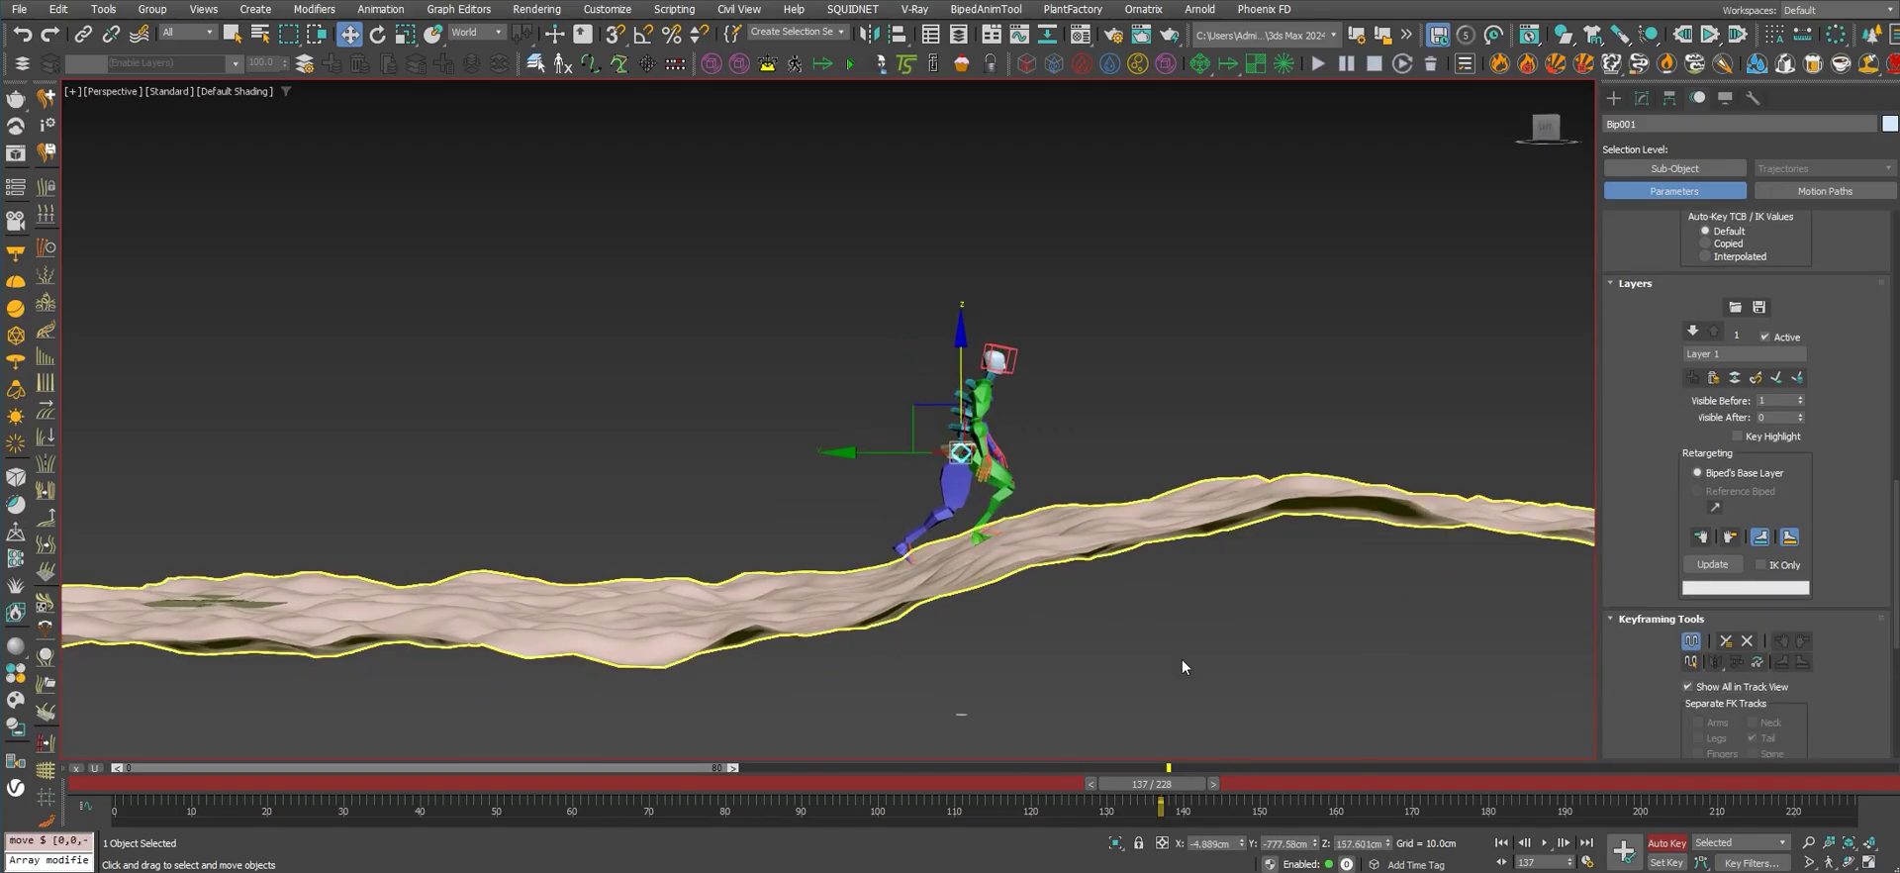
Step: Key the center of mass at frame 152, lower it about 4 cm at frame 175, and update the leg retargeting
{"action": "left_click_drag", "start_coordinate": [1177, 782], "coordinate": [1292, 785]}
{"action": "key", "text": "w"}
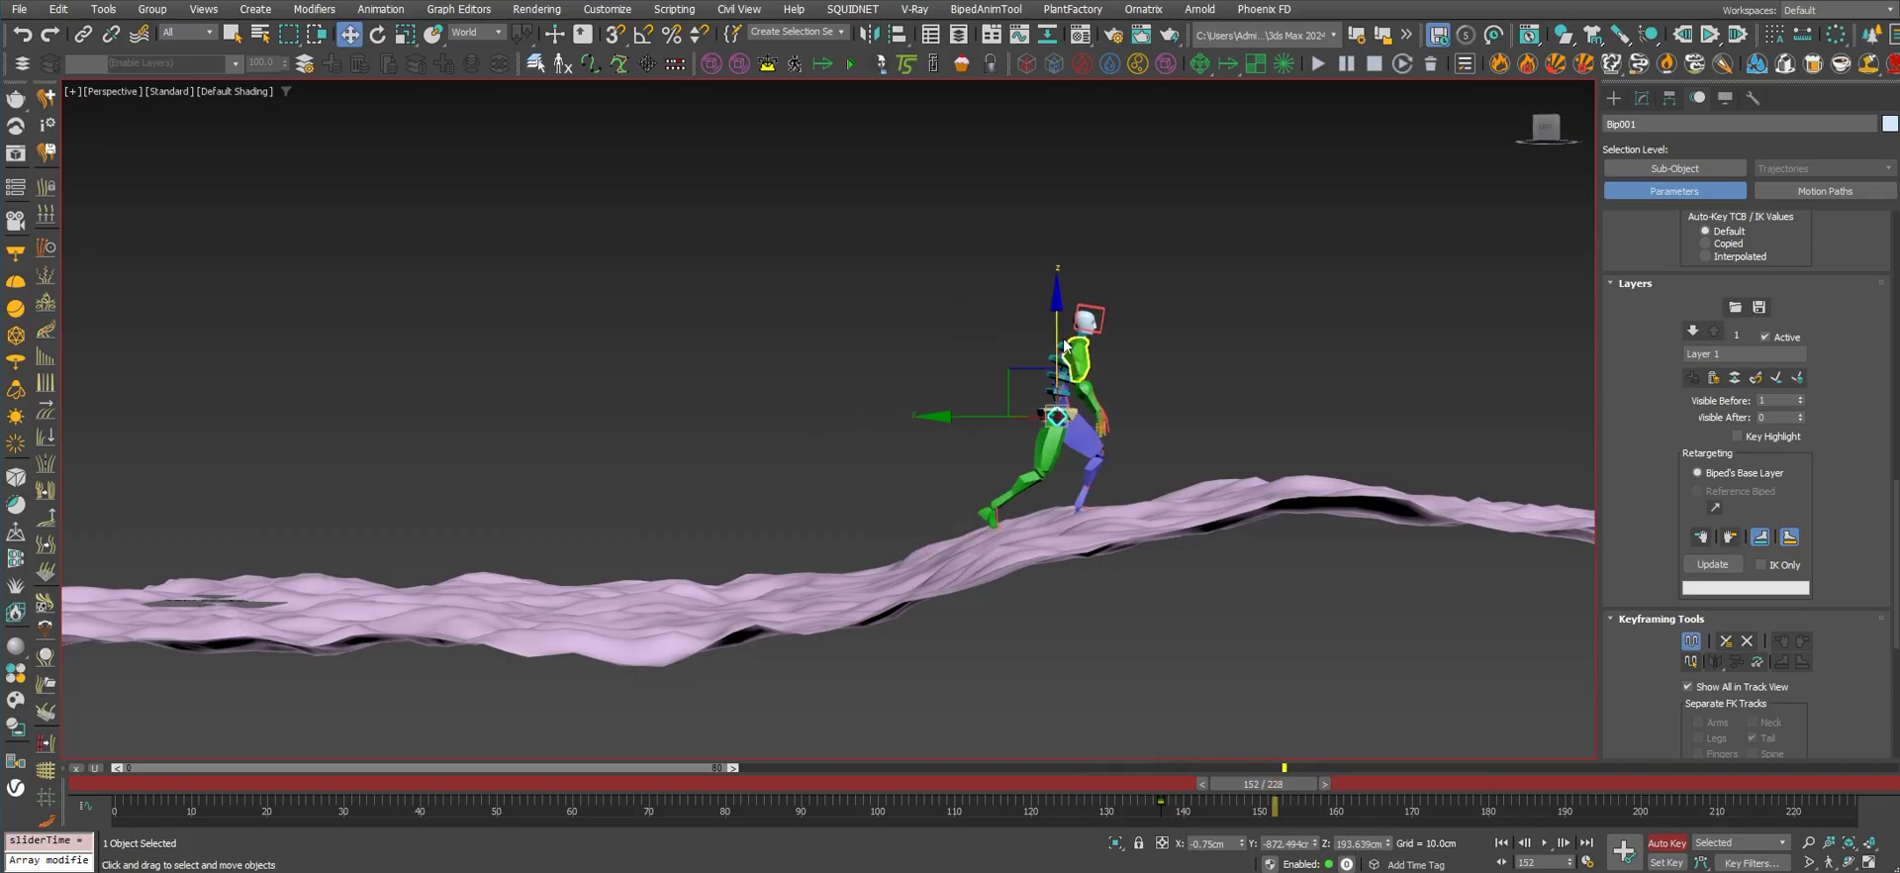
{"action": "left_click_drag", "start_coordinate": [1302, 800], "coordinate": [1471, 801]}
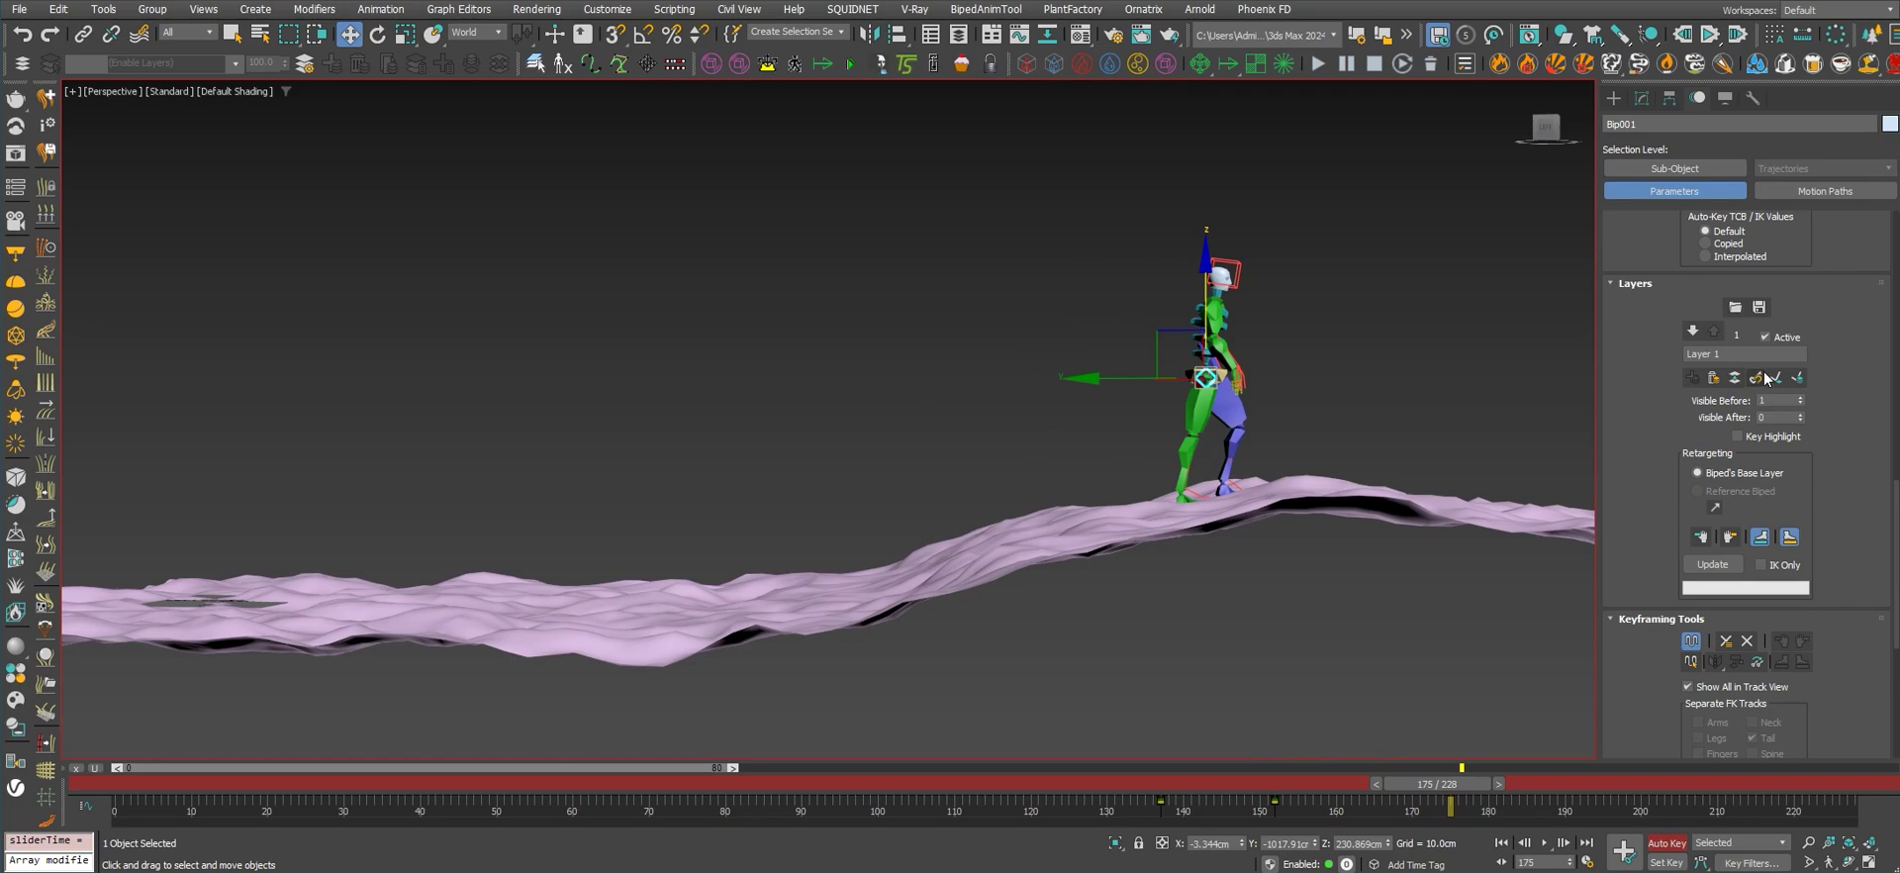
{"action": "left_click_drag", "start_coordinate": [1199, 286], "coordinate": [1207, 295]}
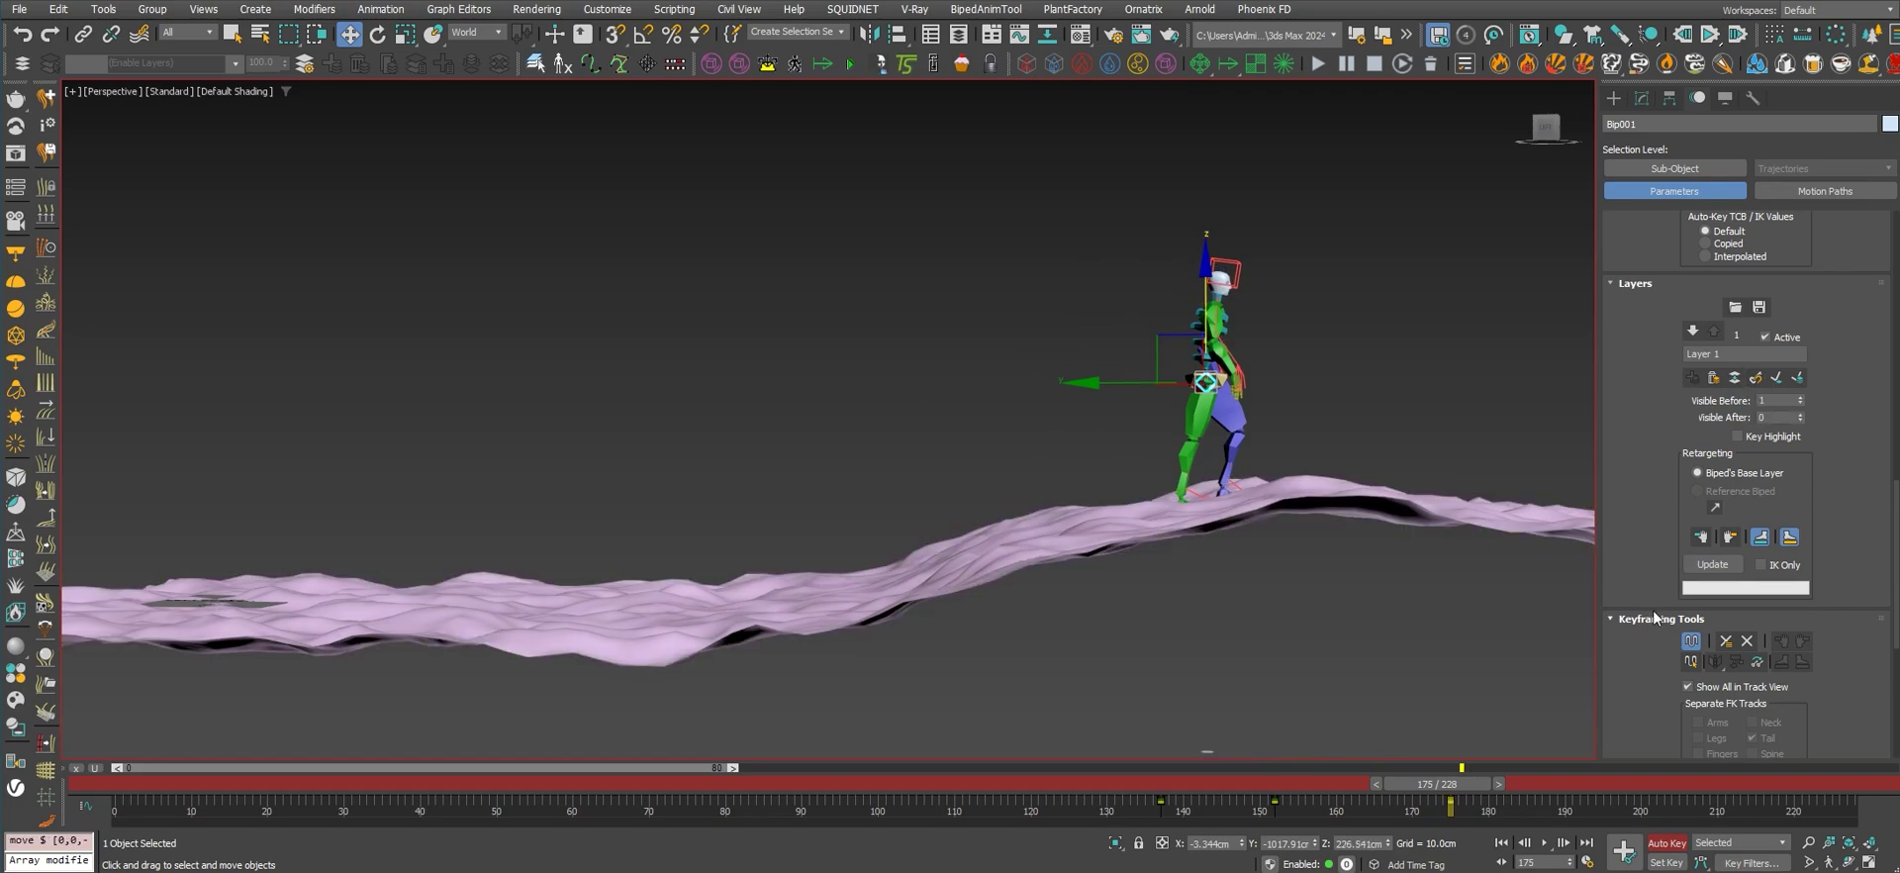
{"action": "left_click", "coordinate": [1696, 572]}
Step: Set center of mass layer keys around frame 188 and at frame 102, and update the leg retargeting
{"action": "left_click_drag", "start_coordinate": [1479, 762], "coordinate": [1575, 785]}
{"action": "left_click", "coordinate": [1718, 570]}
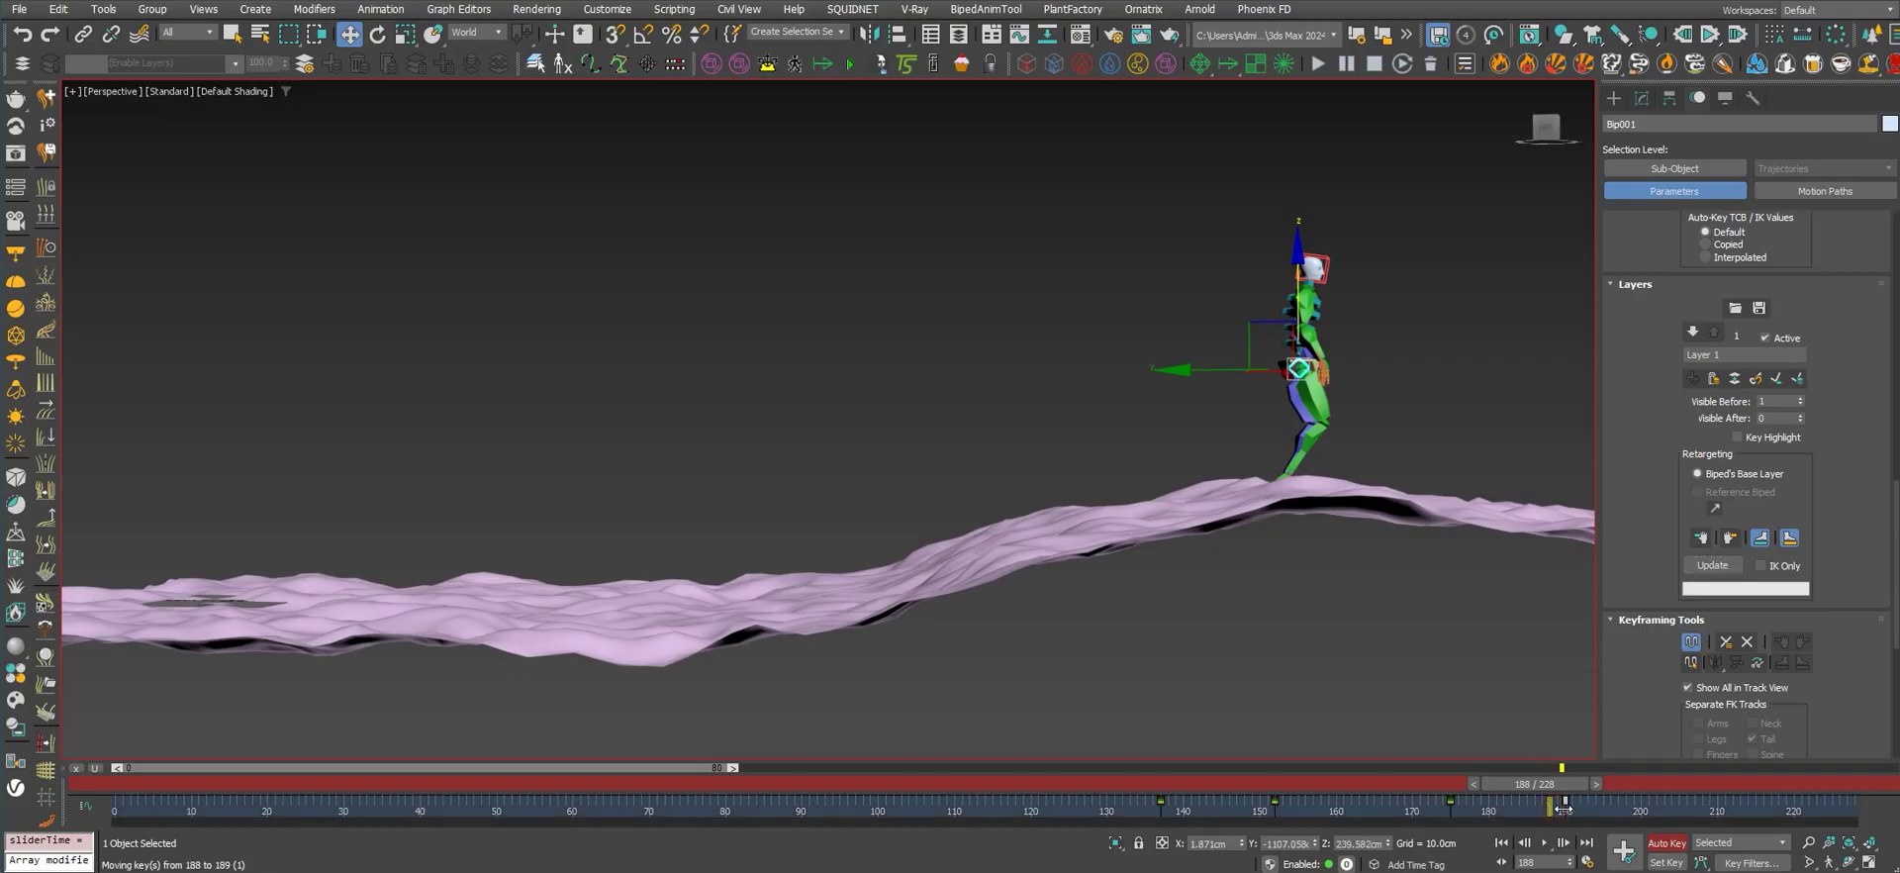
{"action": "left_click_drag", "start_coordinate": [1537, 790], "coordinate": [897, 788]}
{"action": "left_click", "coordinate": [1760, 379]}
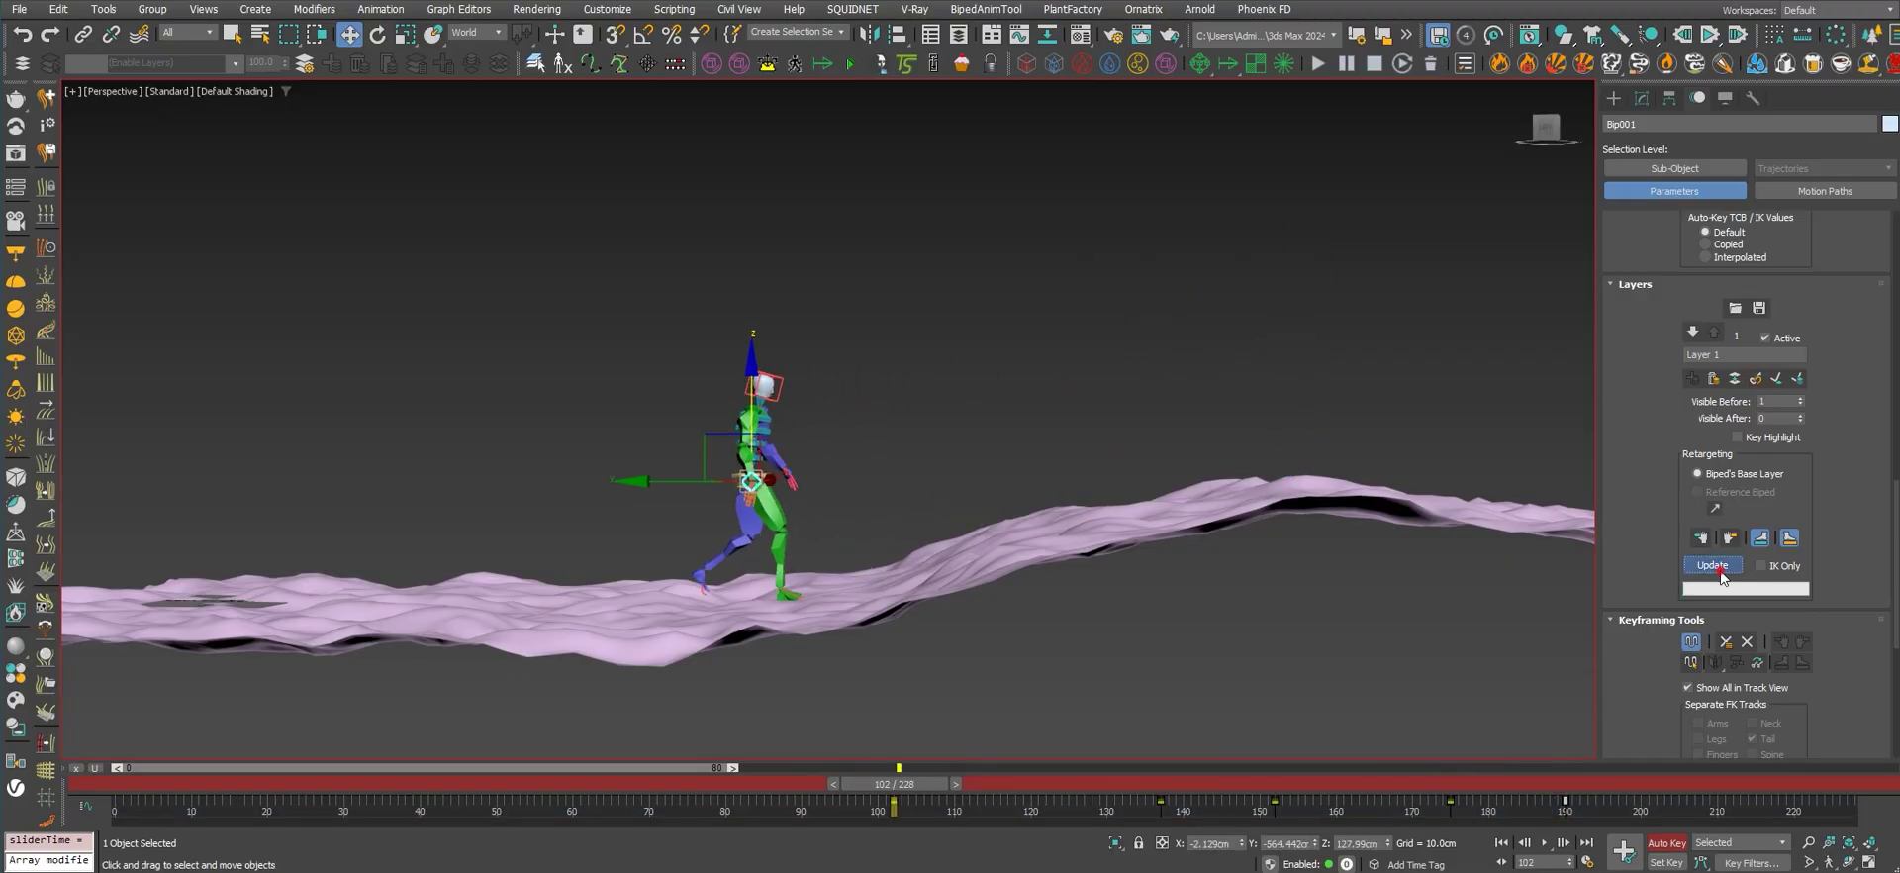
Step: Check the adjusted walk through to frame 191 and collapse the biped layer into the original motion
{"action": "left_click_drag", "start_coordinate": [850, 783], "coordinate": [1024, 783]}
{"action": "left_click_drag", "start_coordinate": [1088, 838], "coordinate": [1575, 857]}
{"action": "key", "text": "w"}
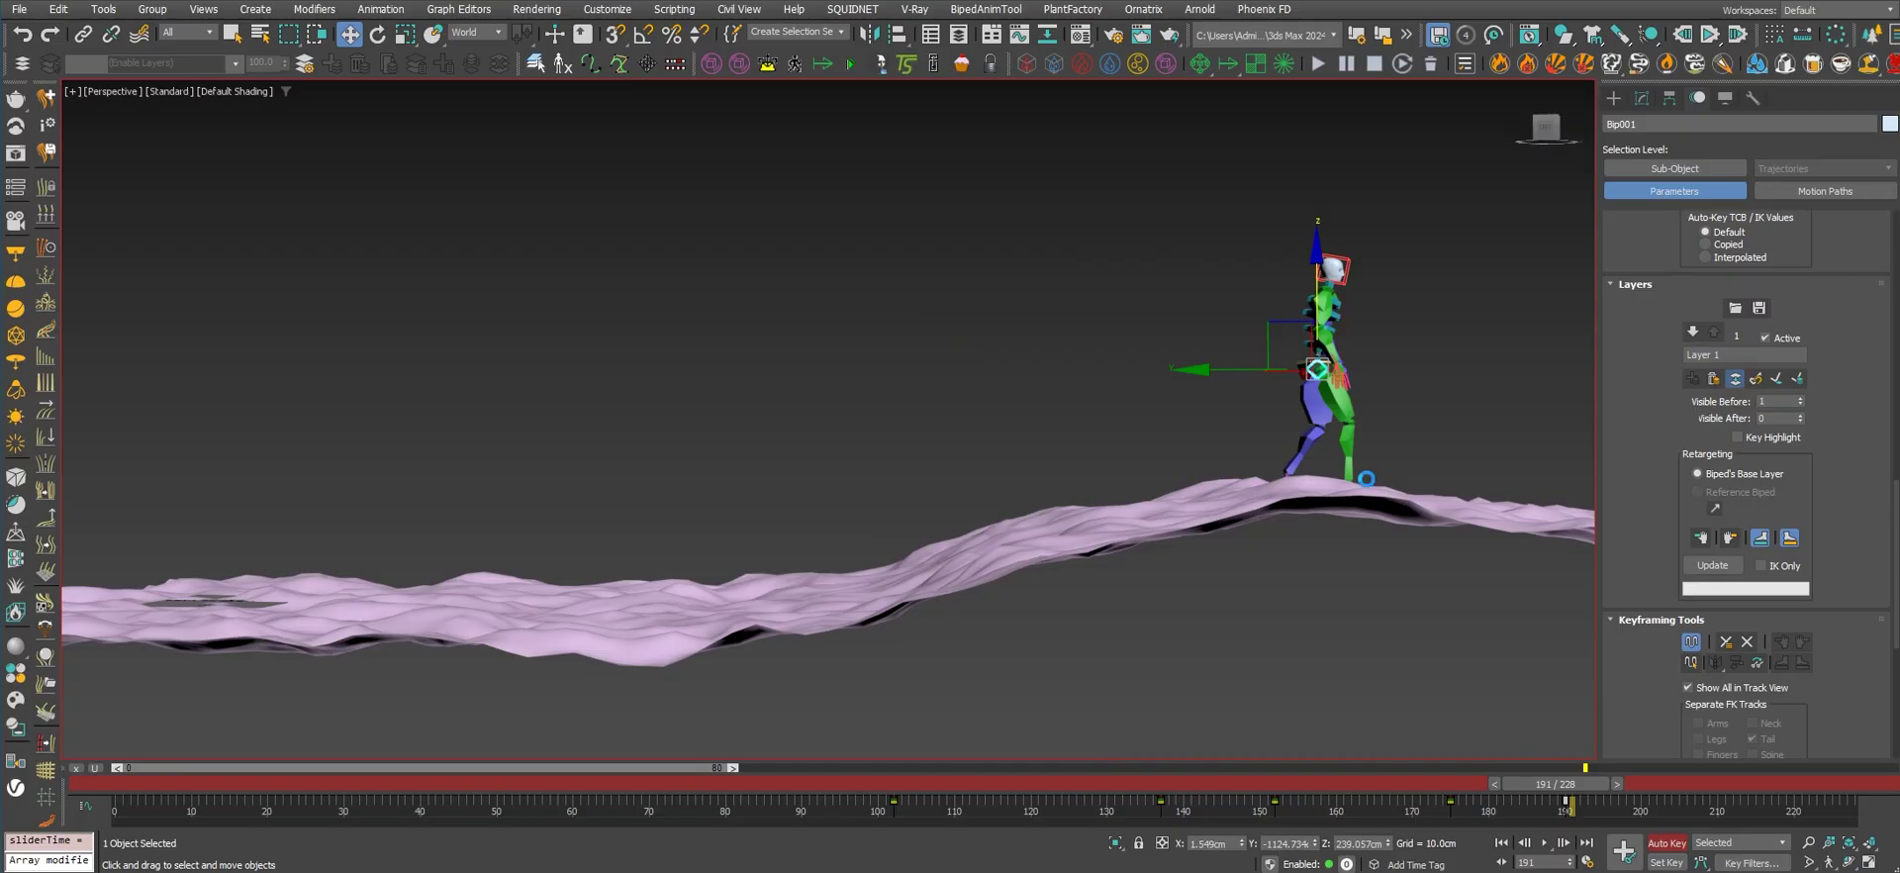
Step: Play the collapsed walk from the first frame and examine it from the front, ending at frame 190
{"action": "left_click_drag", "start_coordinate": [1226, 494], "coordinate": [1179, 495], "text": "alt"}
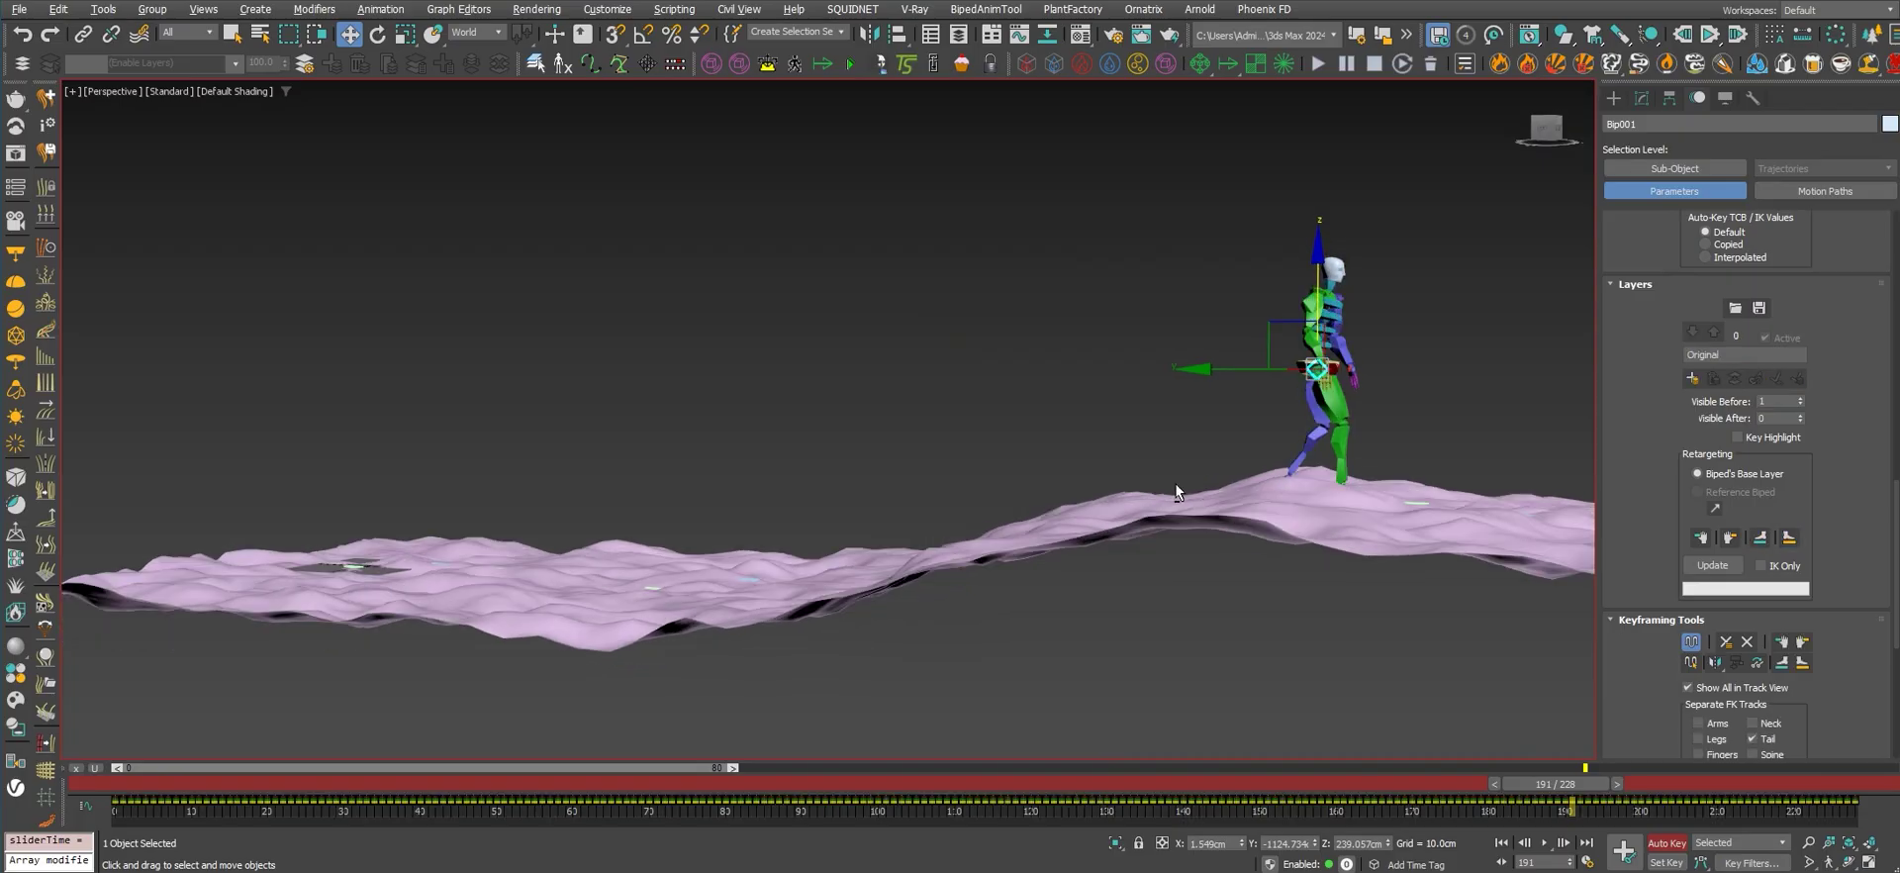
{"action": "middle_click_drag", "start_coordinate": [1178, 496], "coordinate": [1060, 498], "text": "alt"}
{"action": "scroll", "coordinate": [1060, 498], "scroll_direction": "down", "scroll_amount": 3}
{"action": "middle_click_drag", "start_coordinate": [1410, 443], "coordinate": [1605, 800]}
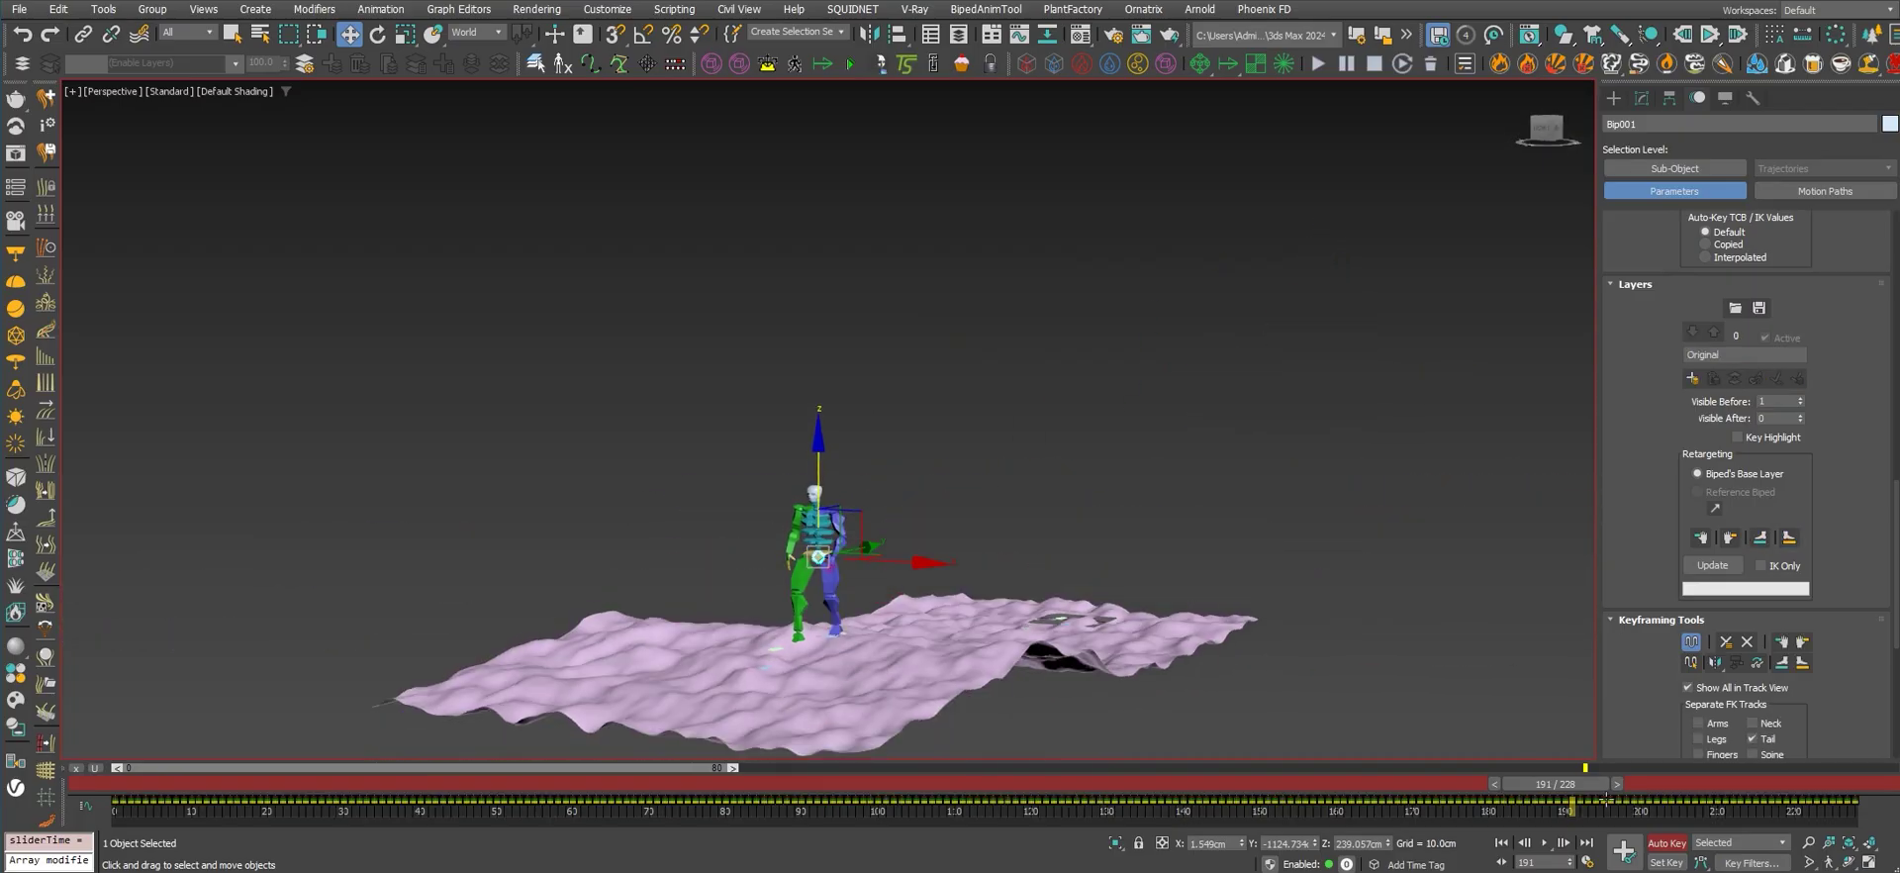
{"action": "left_click", "coordinate": [1501, 842]}
{"action": "left_click", "coordinate": [1543, 842]}
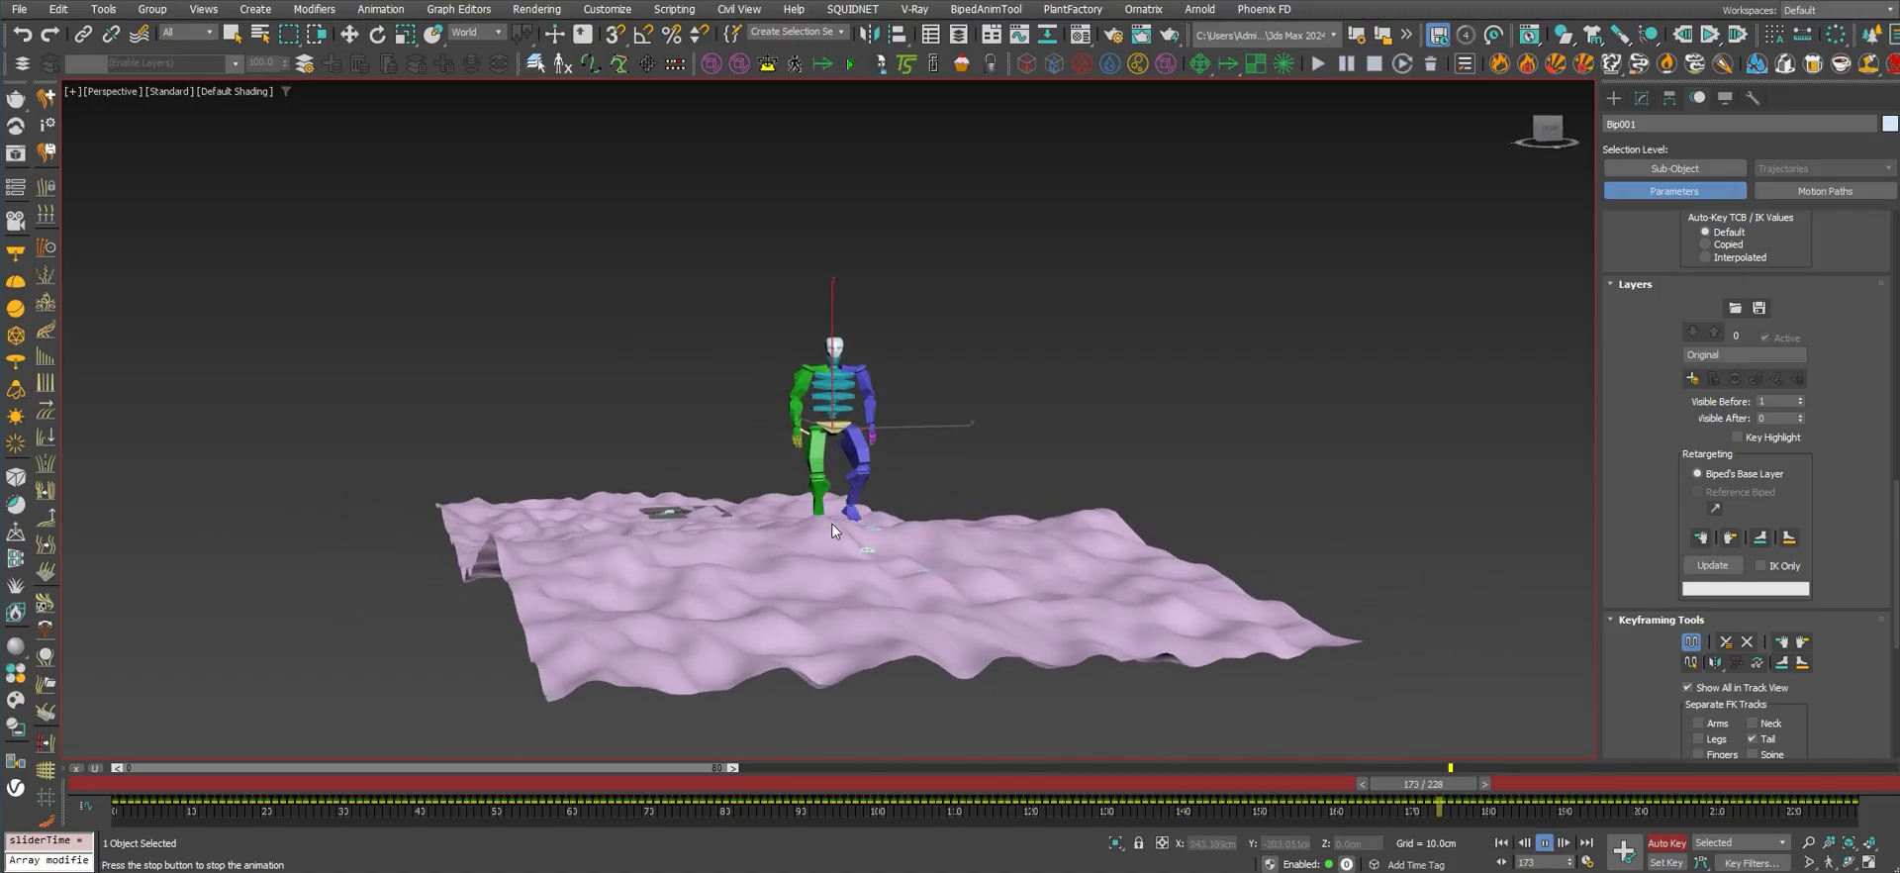
{"action": "left_click", "coordinate": [1552, 782]}
{"action": "left_click_drag", "start_coordinate": [1647, 417], "coordinate": [1647, 668]}
{"action": "left_click_drag", "start_coordinate": [1631, 387], "coordinate": [1647, 704]}
{"action": "left_click_drag", "start_coordinate": [1646, 332], "coordinate": [1657, 647]}
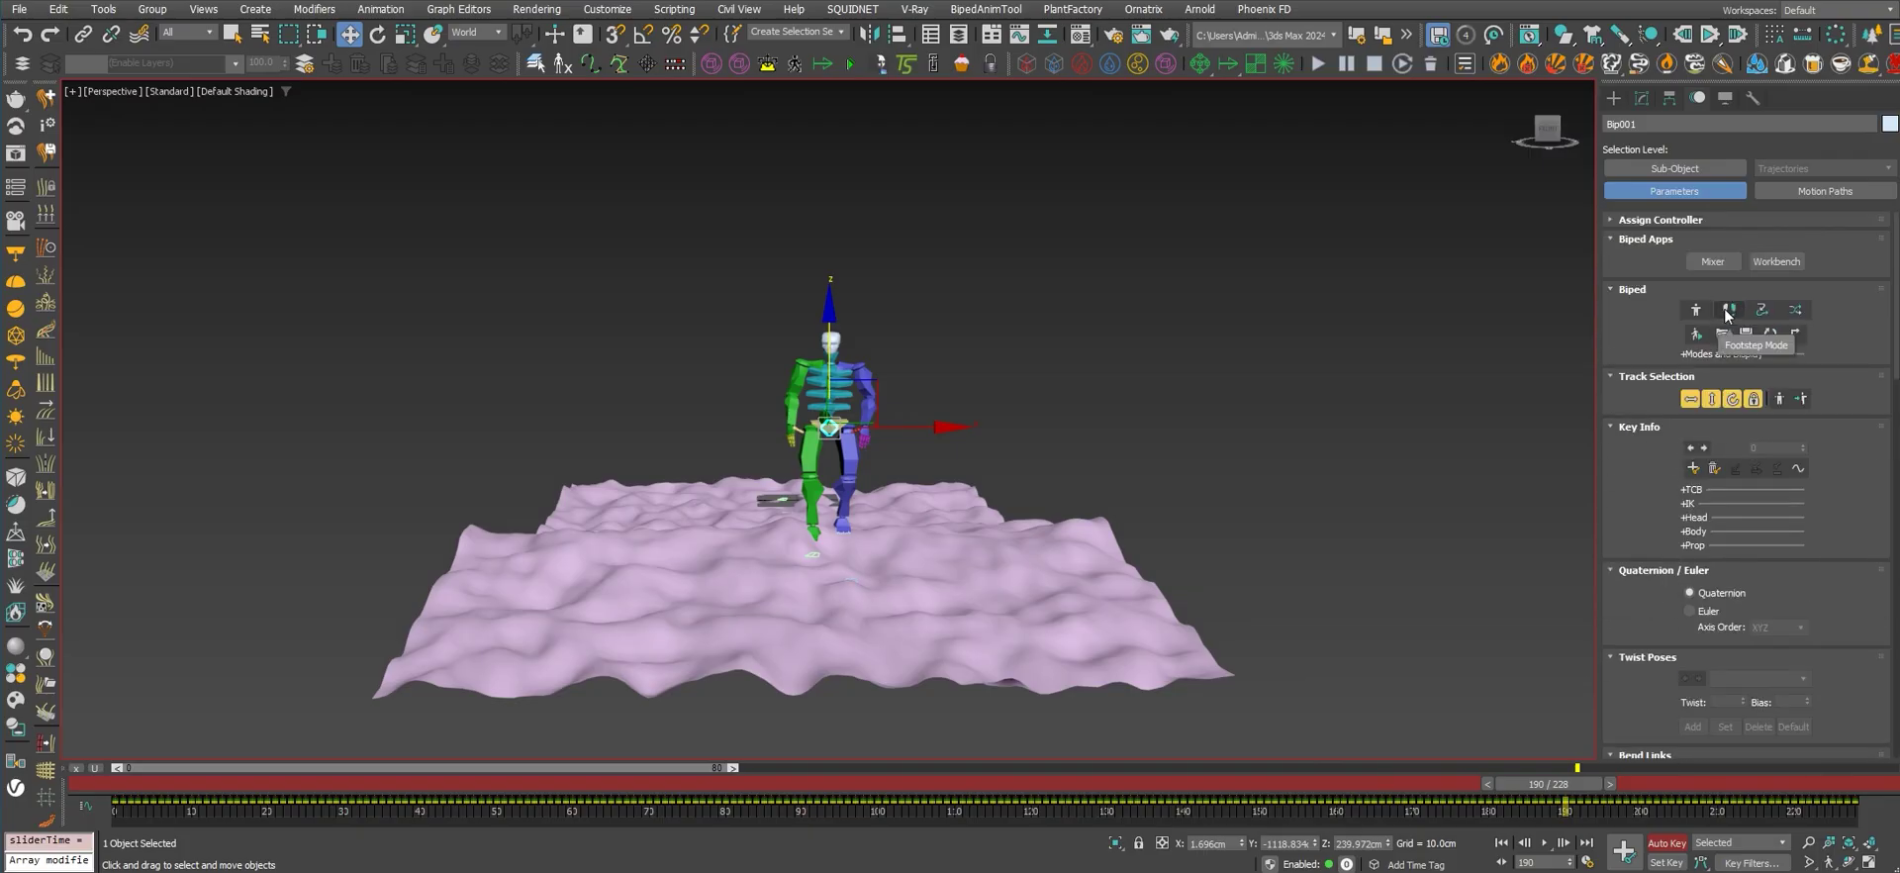
{"action": "middle_click_drag", "start_coordinate": [1118, 437], "coordinate": [1190, 469], "text": "alt"}
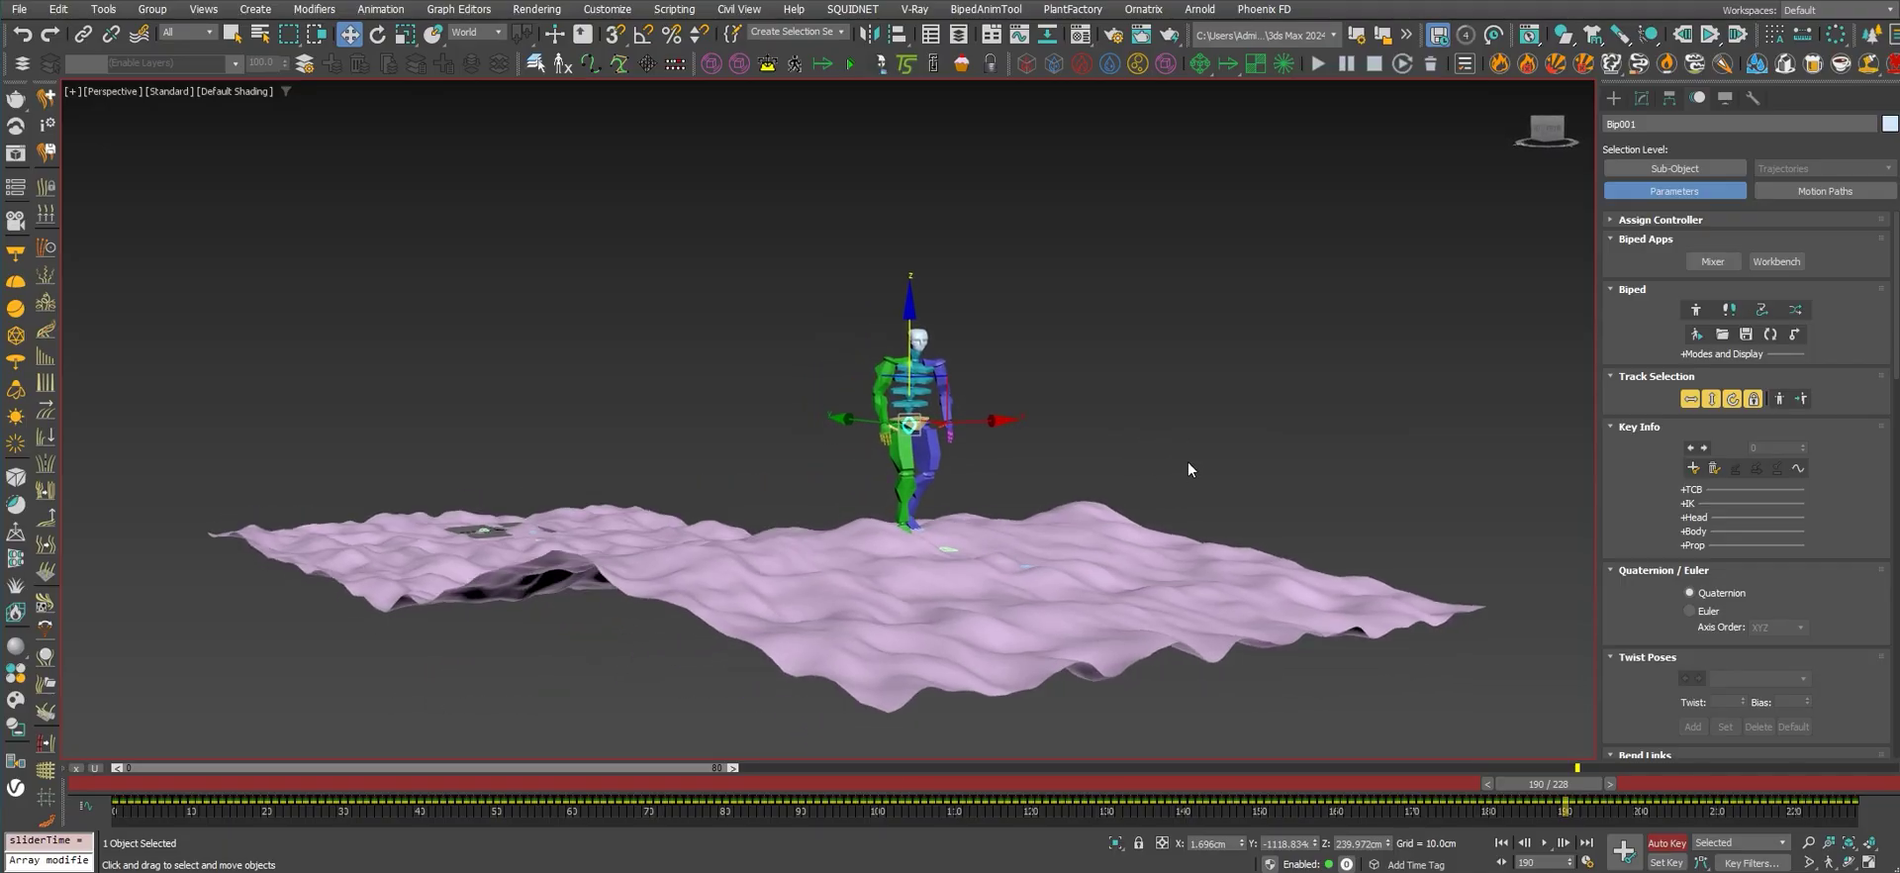
{"action": "middle_click_drag", "start_coordinate": [1065, 447], "coordinate": [1061, 452]}
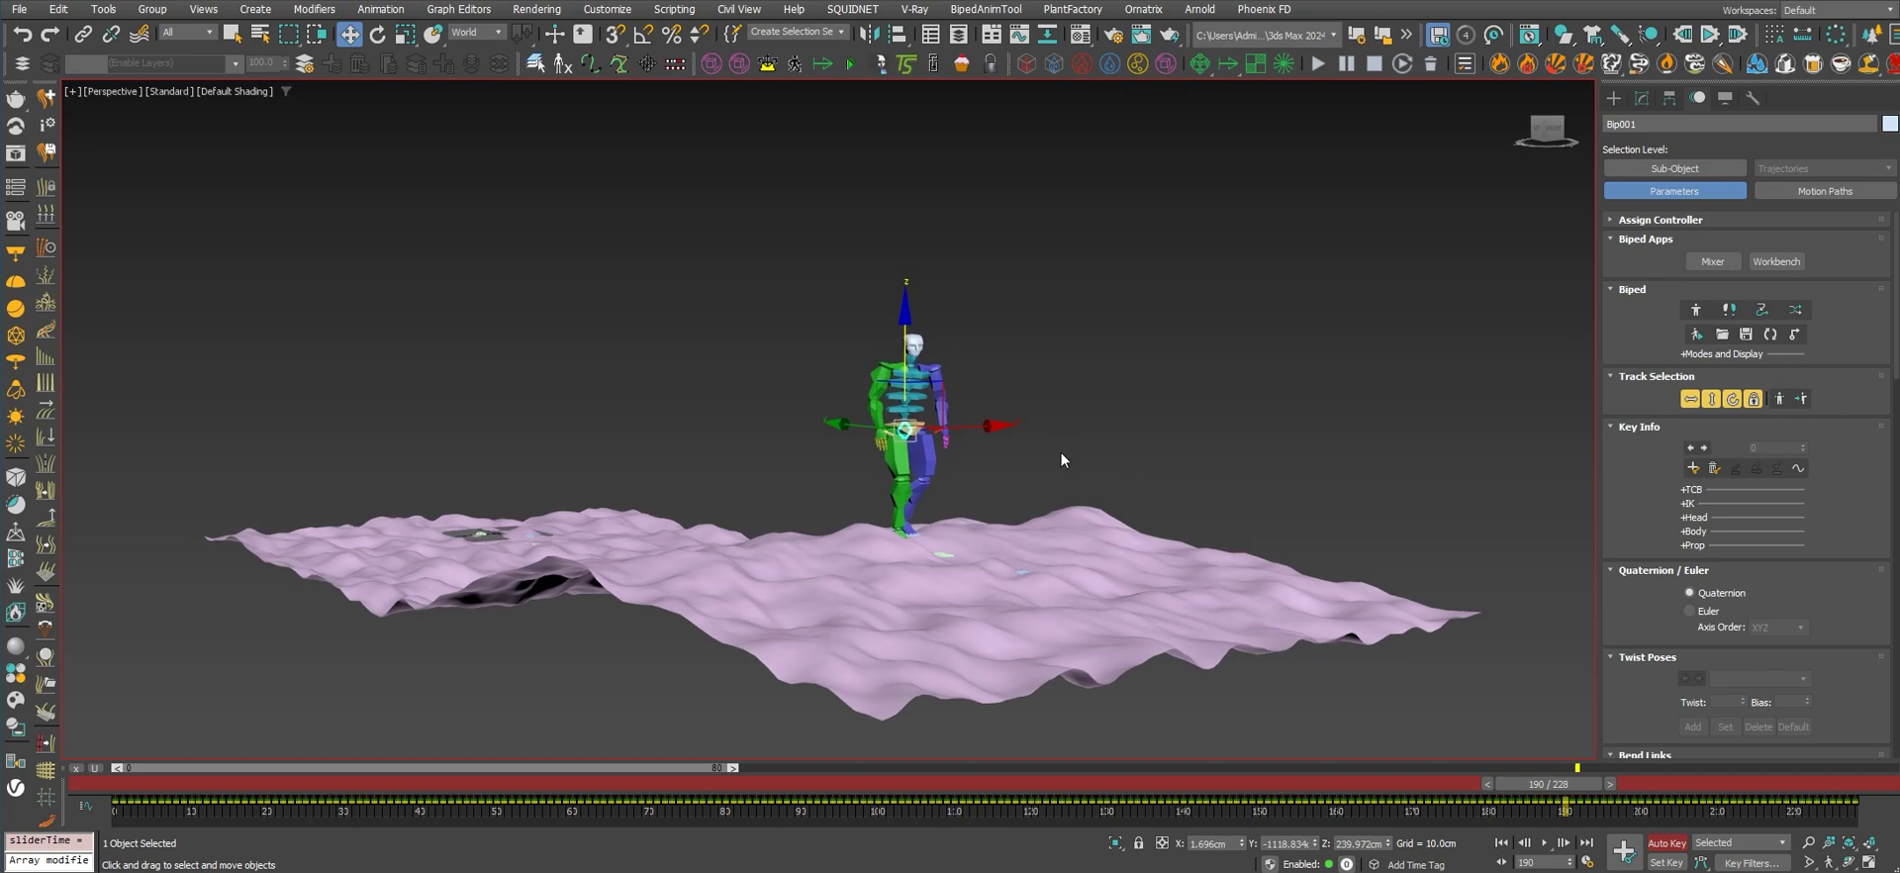